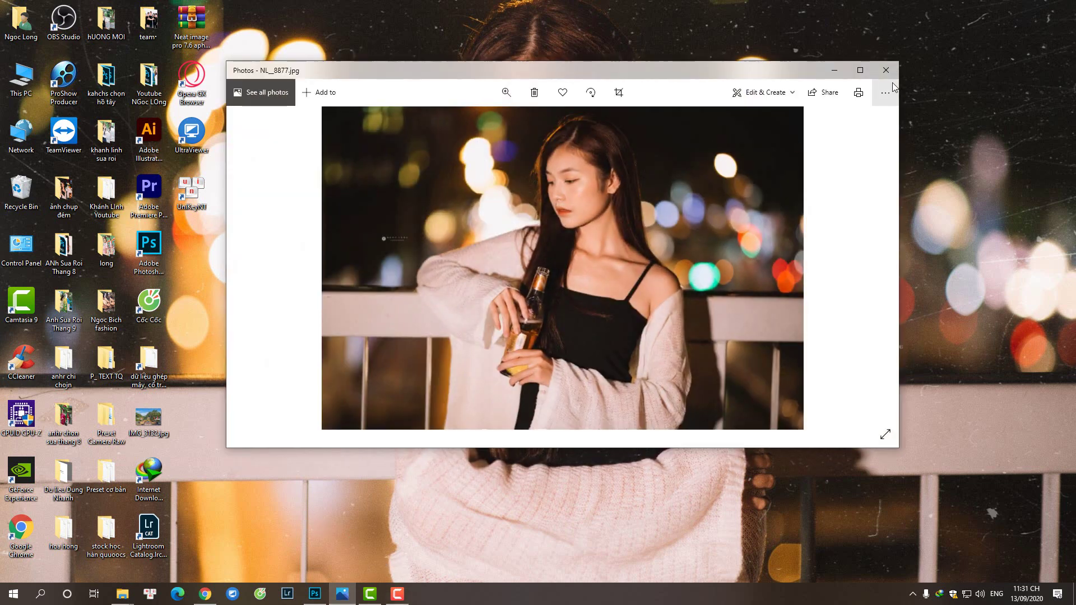
Close the photo viewer and bring up the chup đêm folder window with its file list
left_click(885, 93)
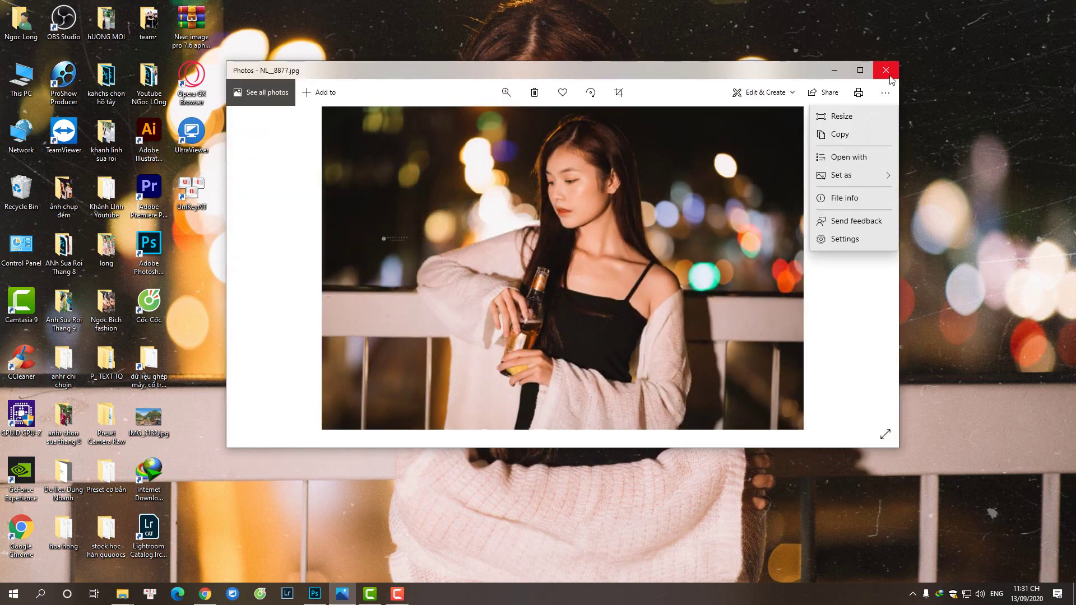
left_click(886, 71)
mouse_move(122, 594)
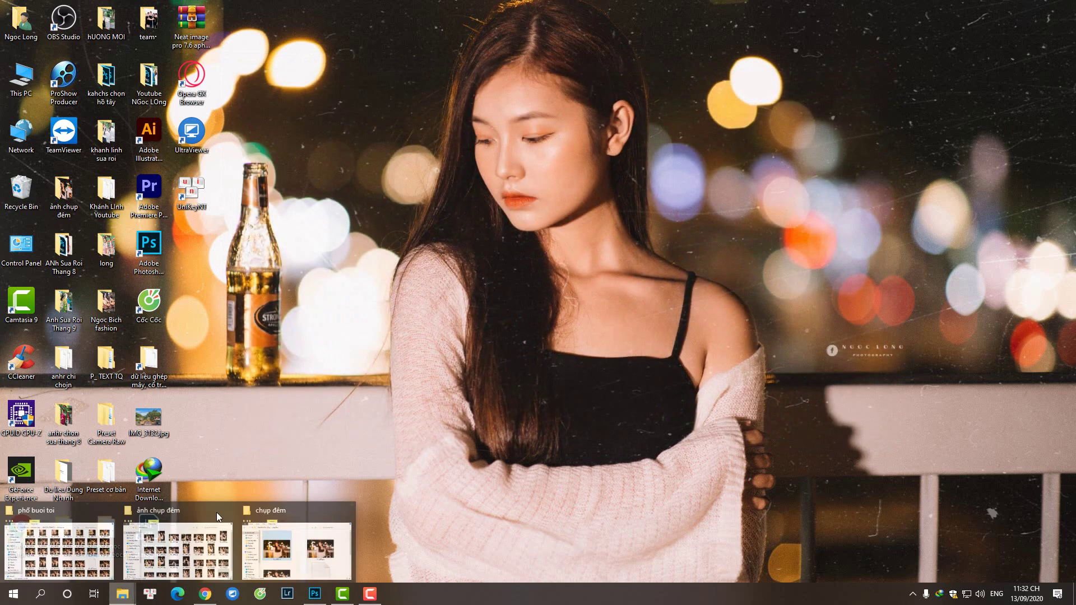
left_click(309, 541)
left_click_drag(804, 163, 792, 308)
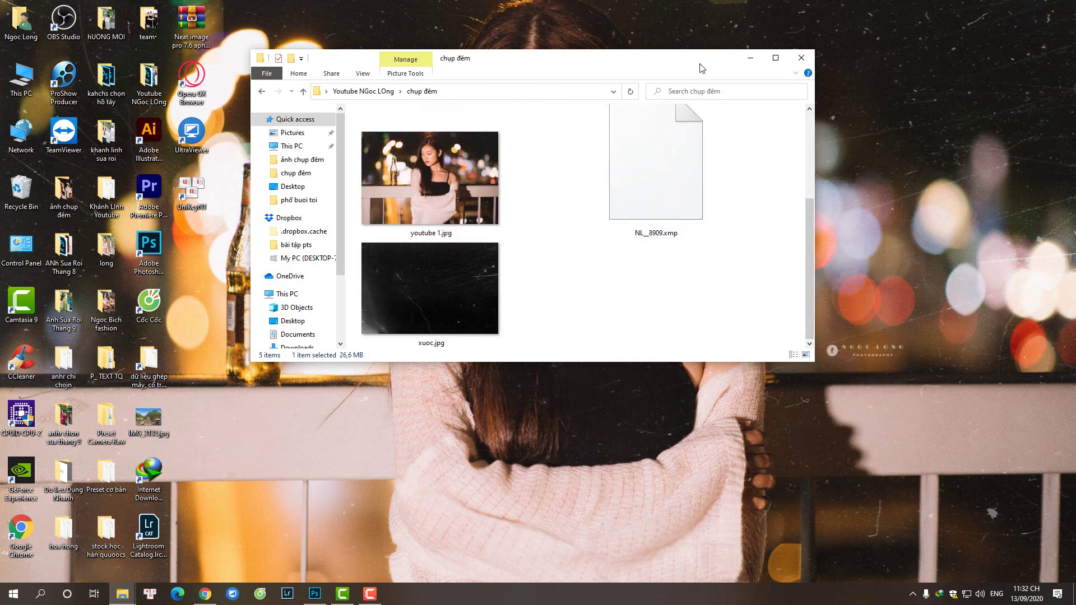
left_click_drag(700, 68, 741, 69)
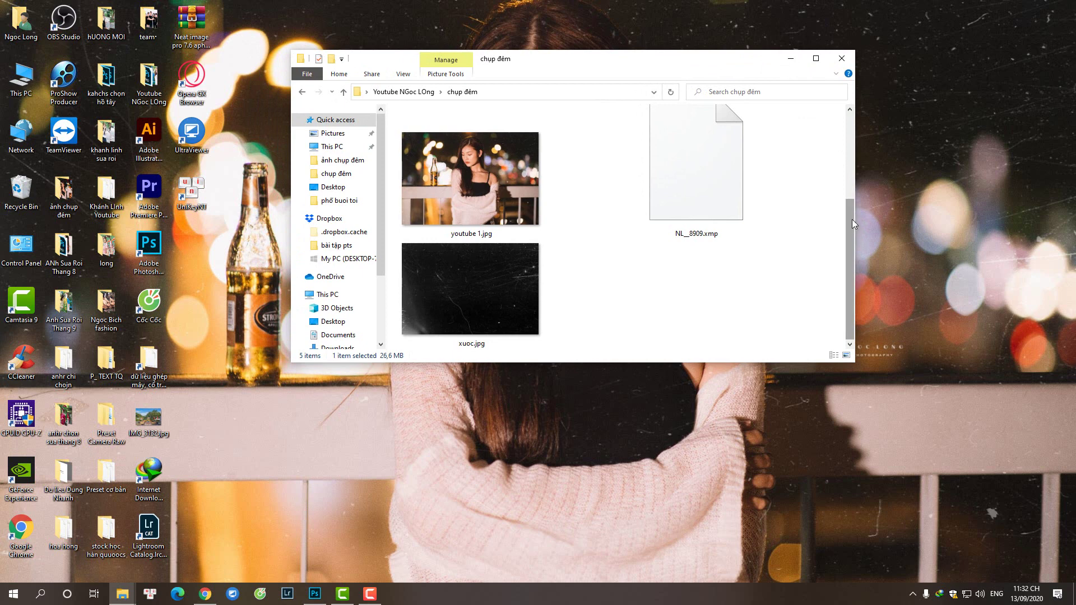
left_click_drag(850, 224, 853, 118)
double_click(735, 172)
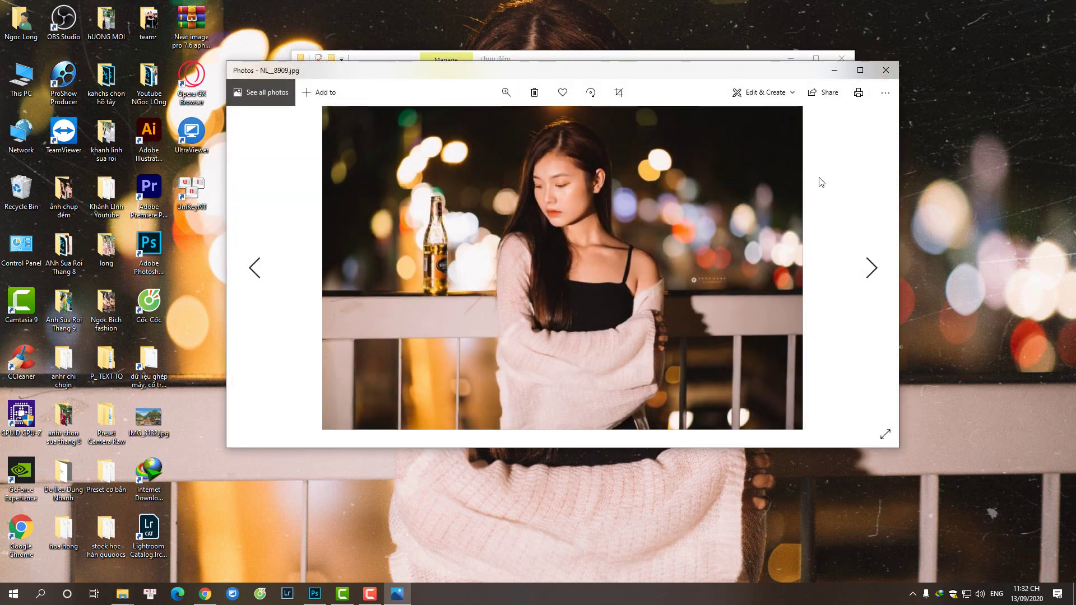
key("Left")
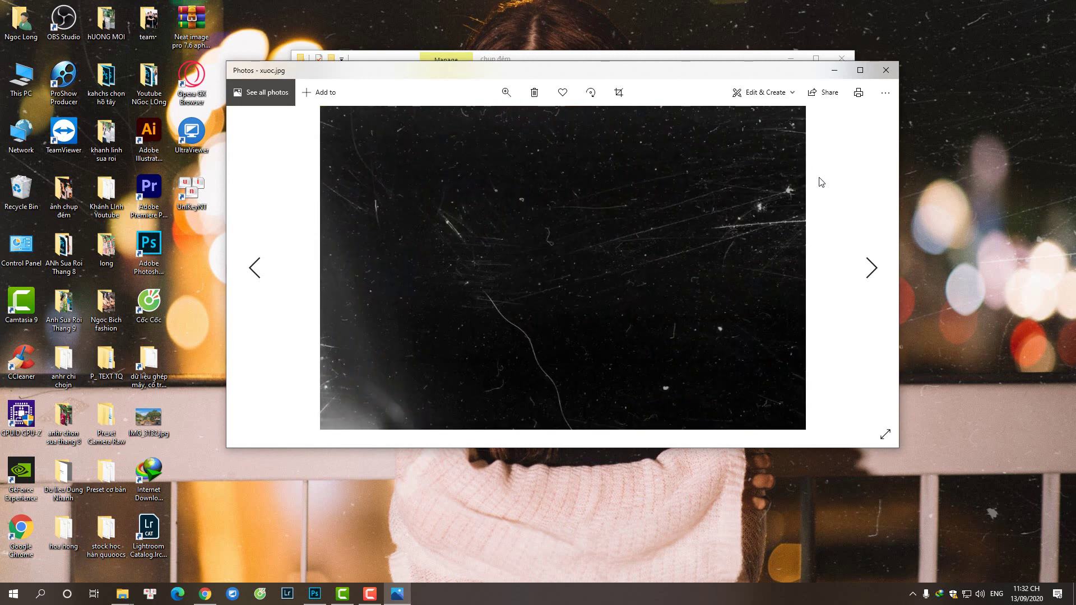
key("Right")
key("Right")
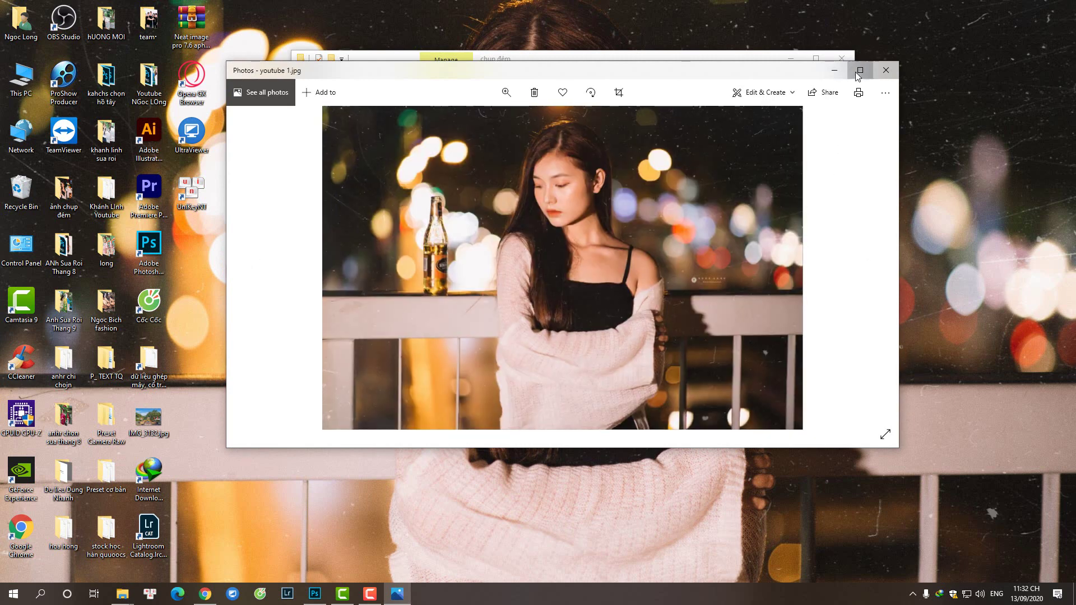
left_click(861, 70)
key("Left")
key("Right")
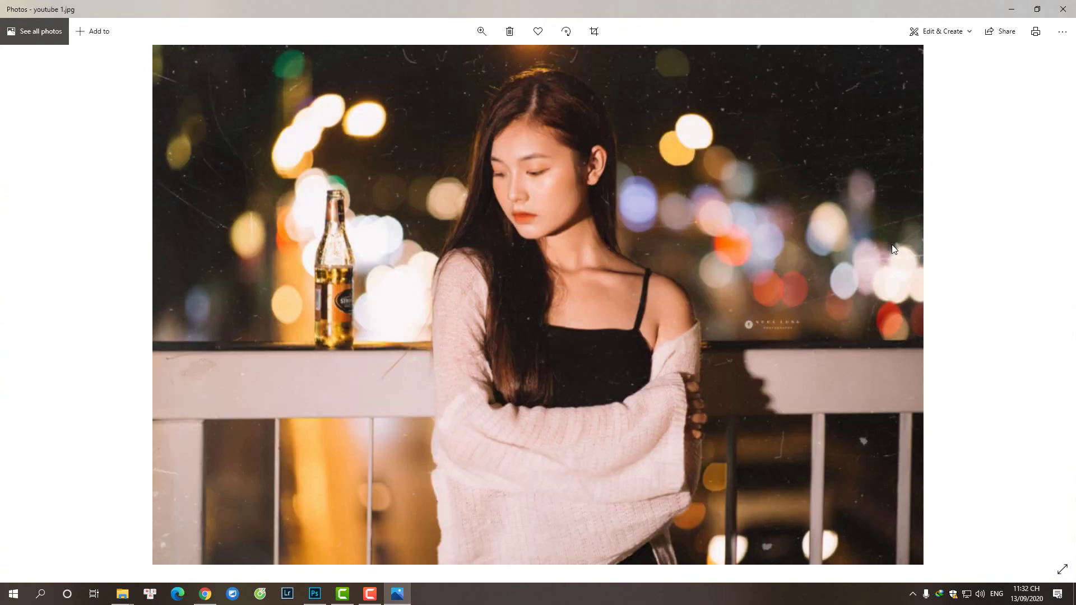
key("Left")
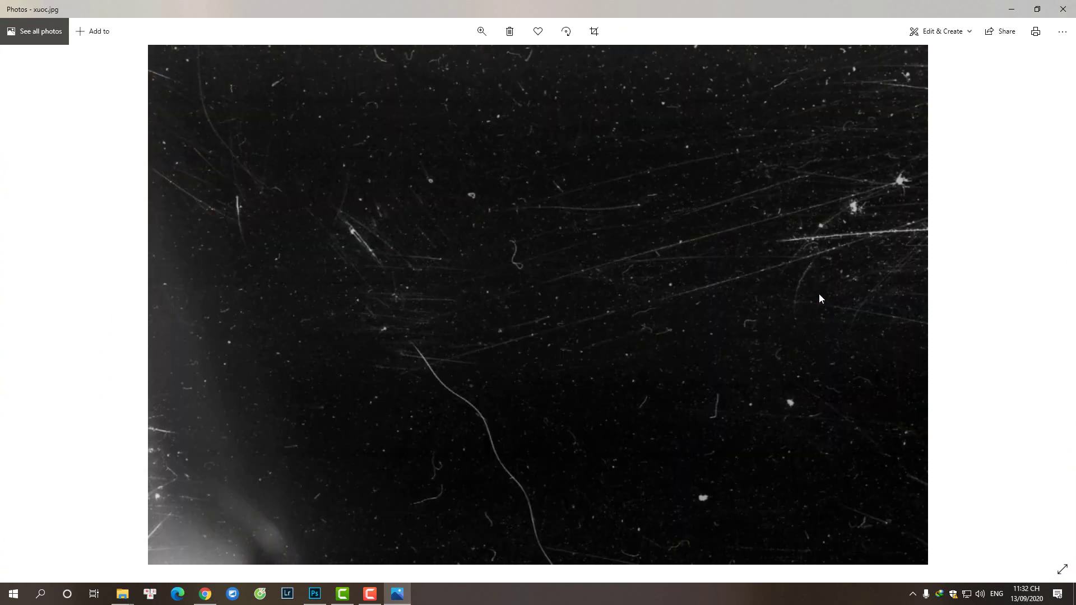
key("Left")
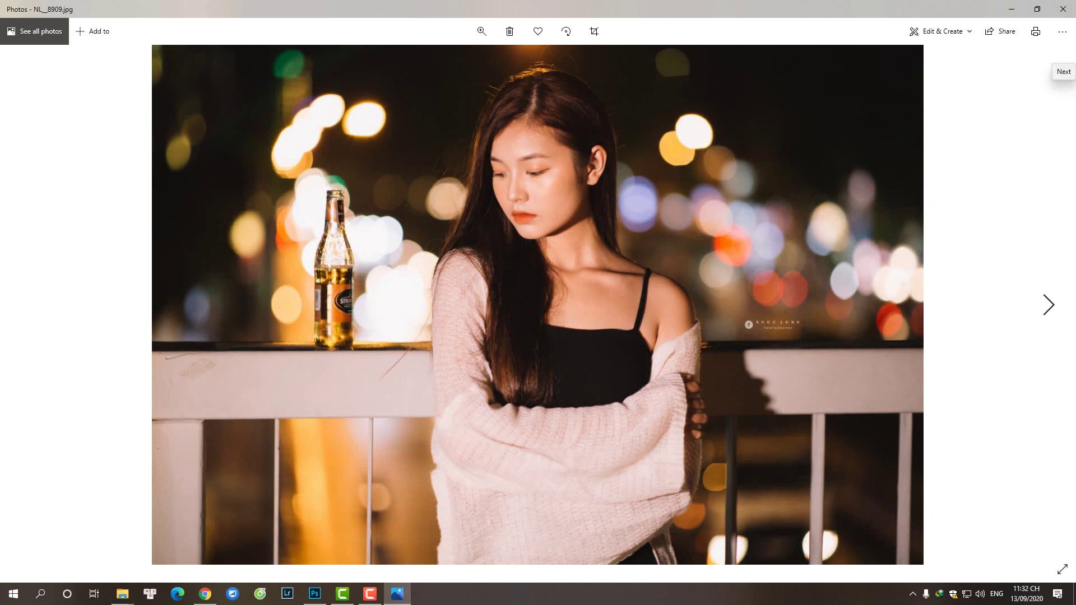
left_click(1063, 9)
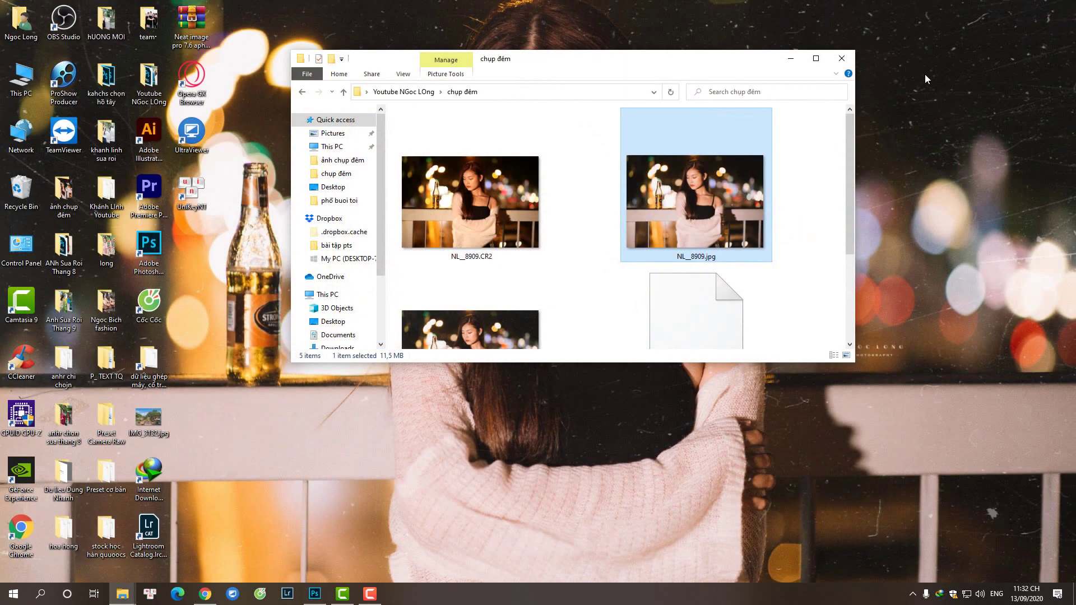
Open NL__8909.CR2 from the chup đêm folder in Camera Raw
left_click(791, 58)
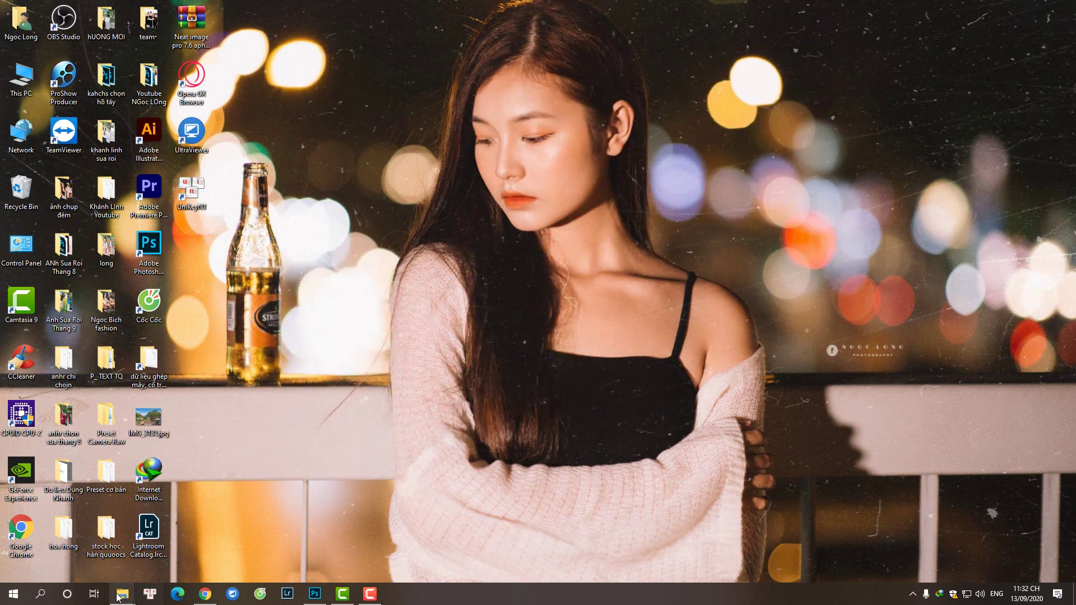
mouse_move(123, 594)
left_click(289, 537)
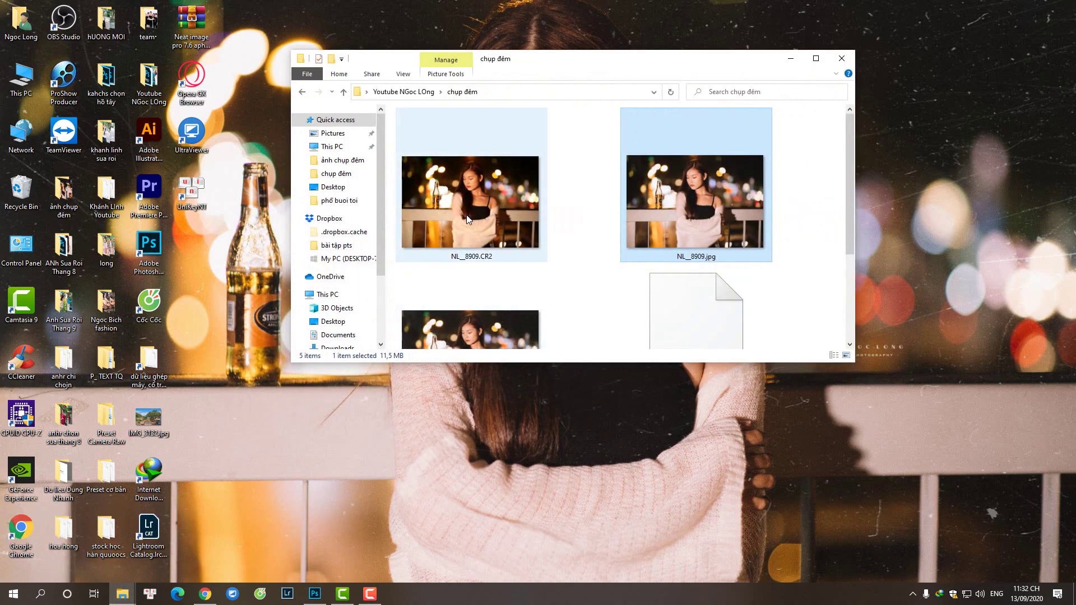
double_click(529, 197)
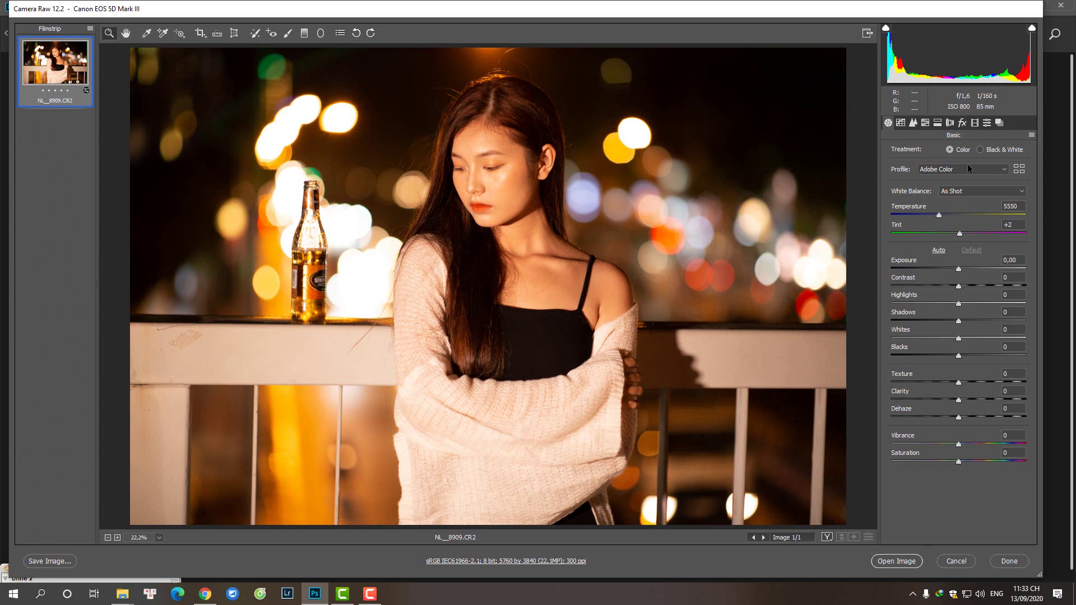
Switch Camera Raw's right-hand panel to the point Tone Curve
left_click(900, 123)
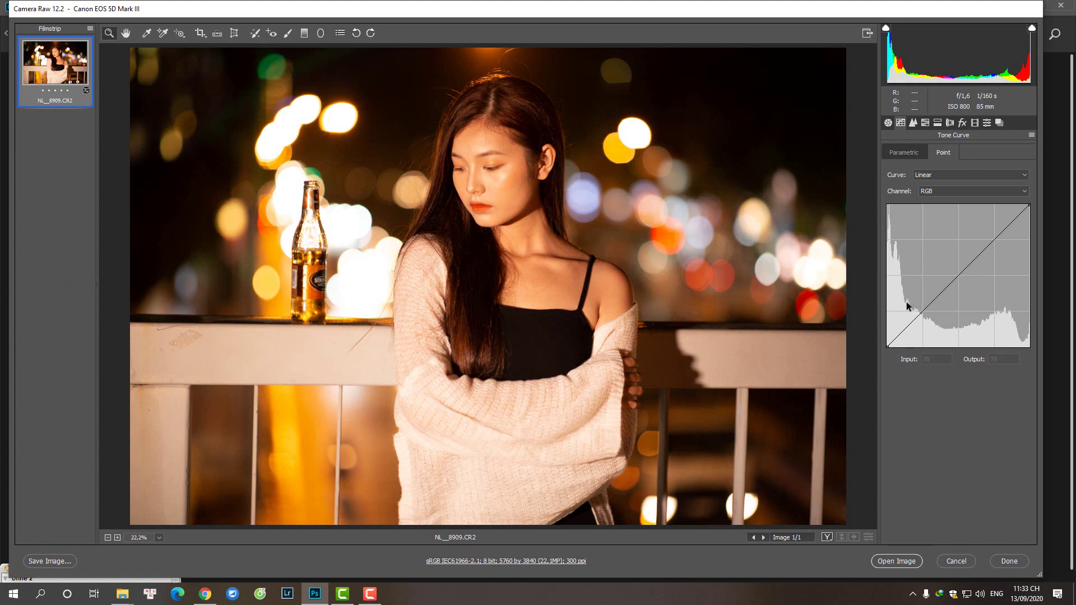
Set the RGB curve to Custom, add midtone points, and lift the black point to 26
left_click(1016, 173)
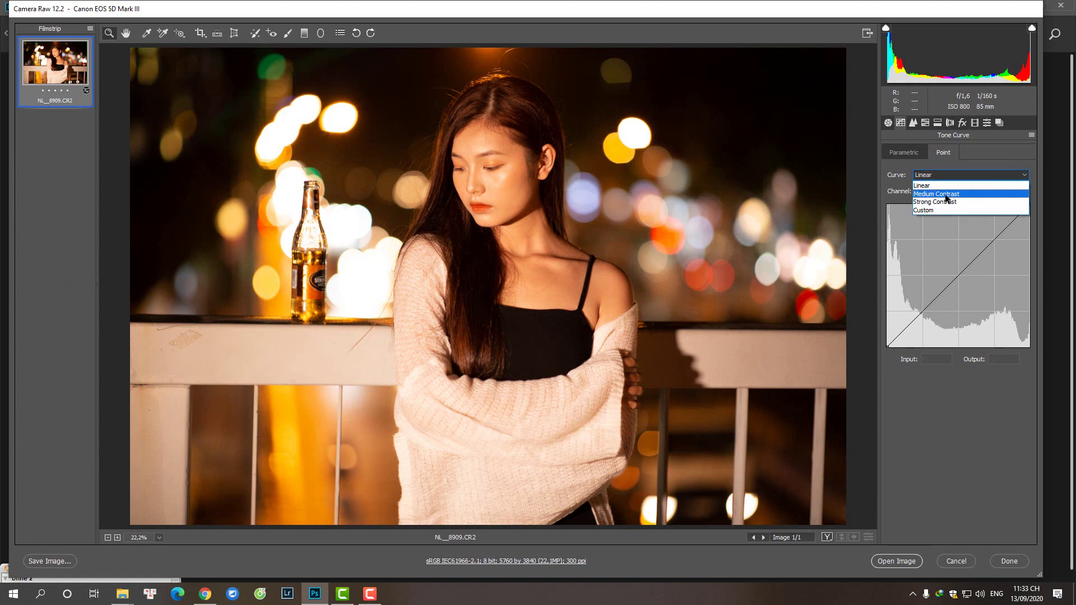
left_click(947, 206)
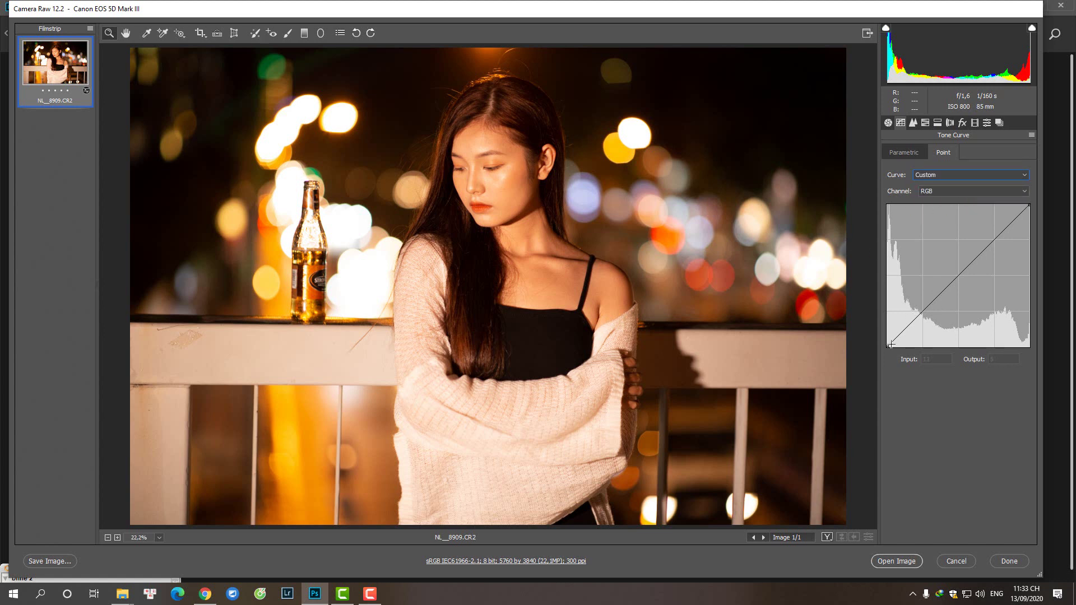
left_click(922, 312)
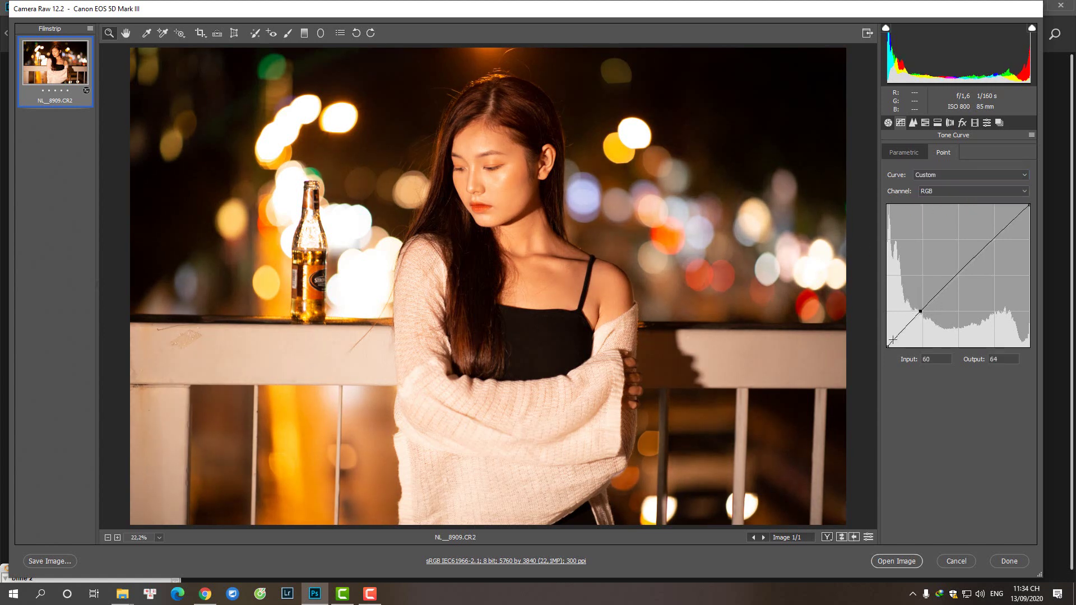
left_click_drag(887, 347, 883, 334)
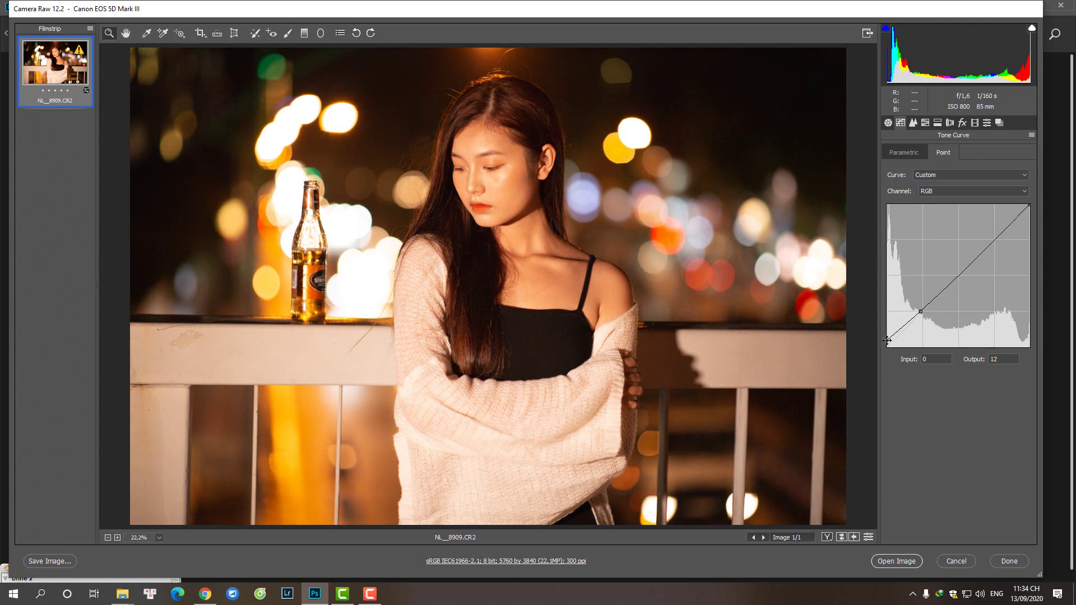
left_click(943, 290)
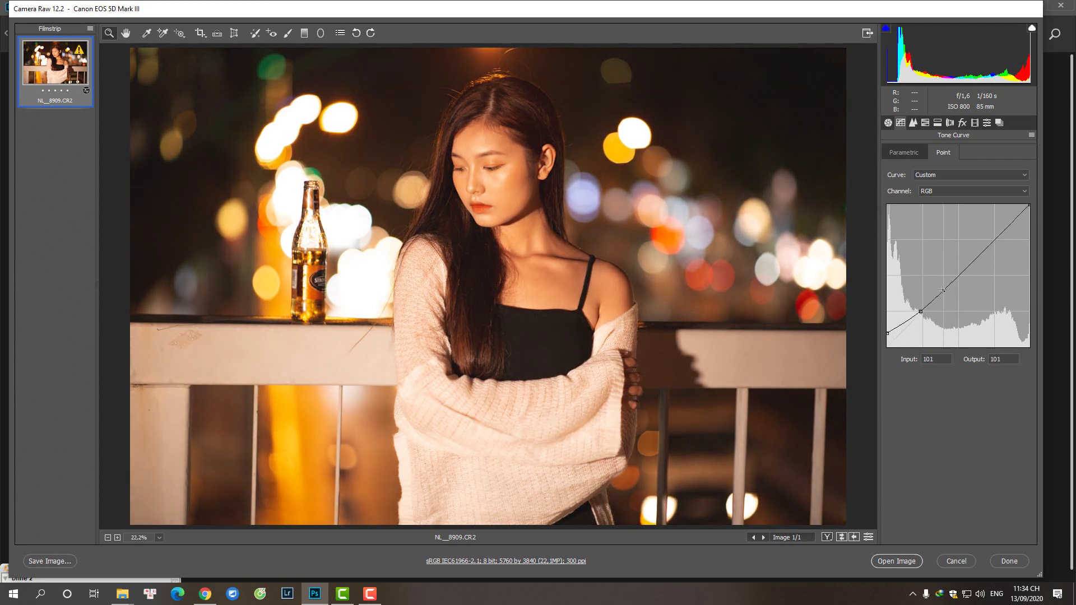
left_click(962, 274)
left_click_drag(962, 274, 960, 273)
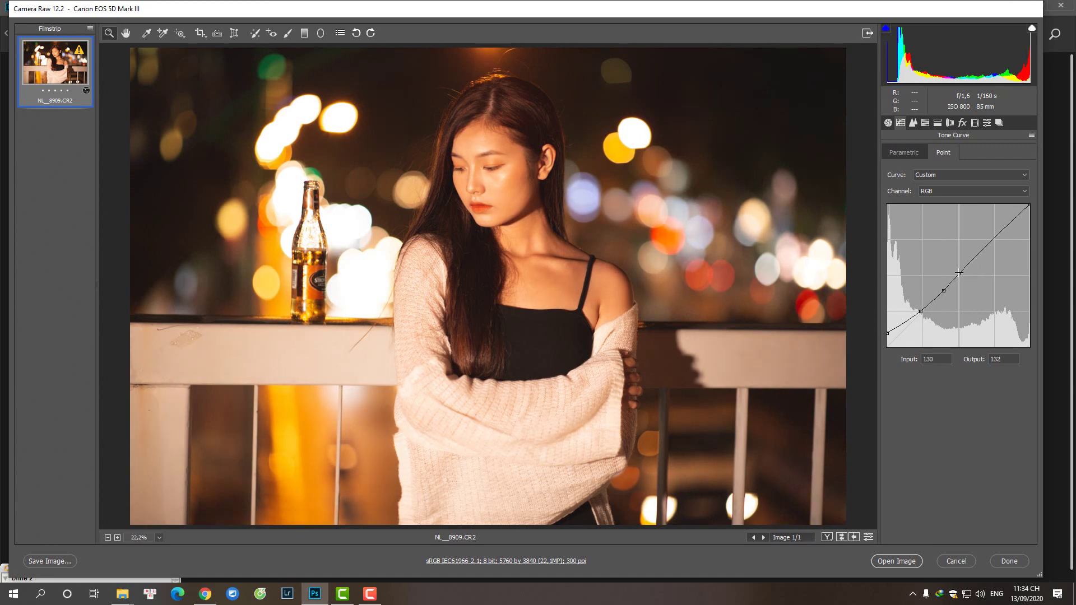
left_click(900, 326)
left_click(889, 333)
left_click_drag(889, 333, 889, 327)
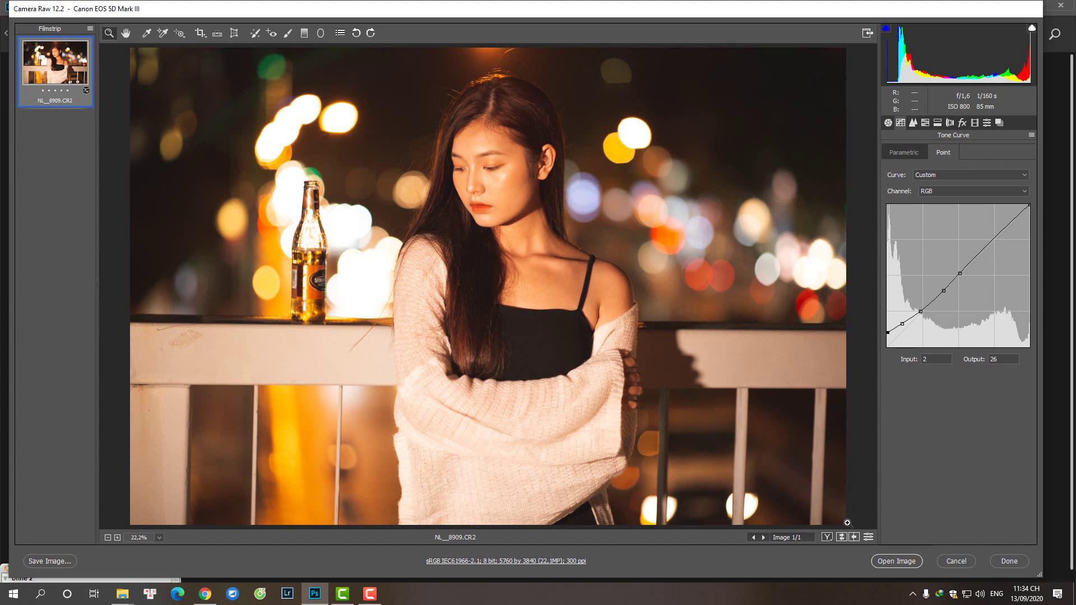
Shape the Red channel curve into an S with raised highlights and lowered shadows
left_click(1012, 193)
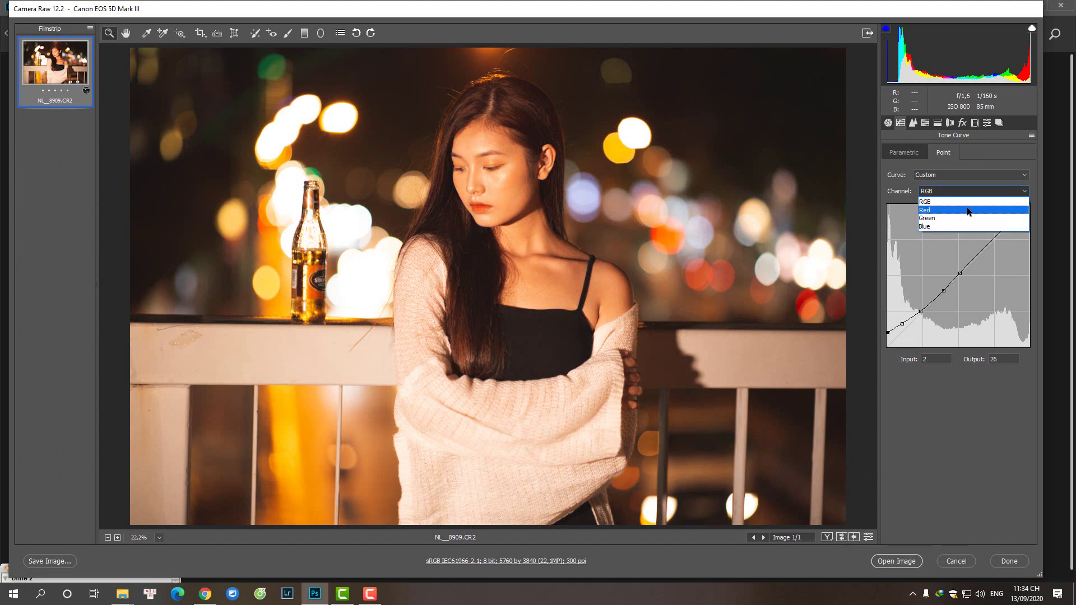
left_click(969, 207)
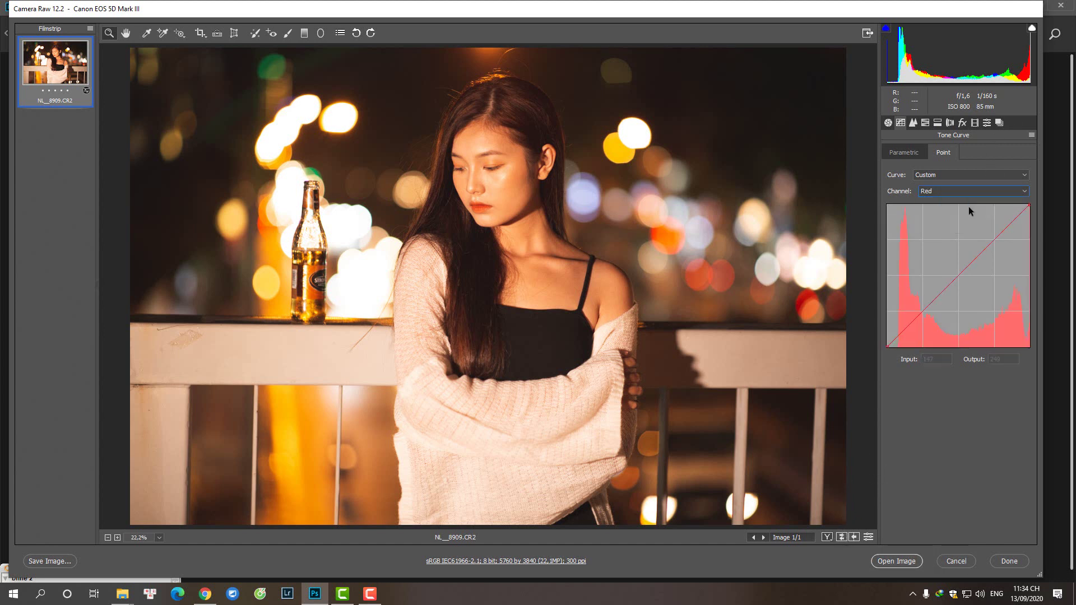
left_click(959, 277)
left_click_drag(995, 241, 989, 233)
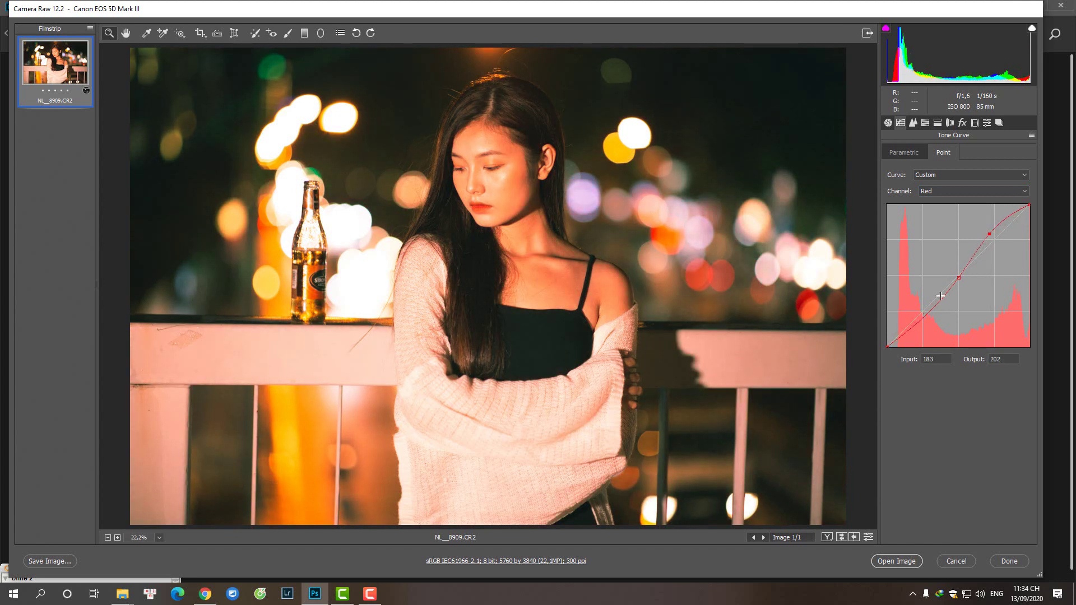
left_click_drag(925, 310, 926, 319)
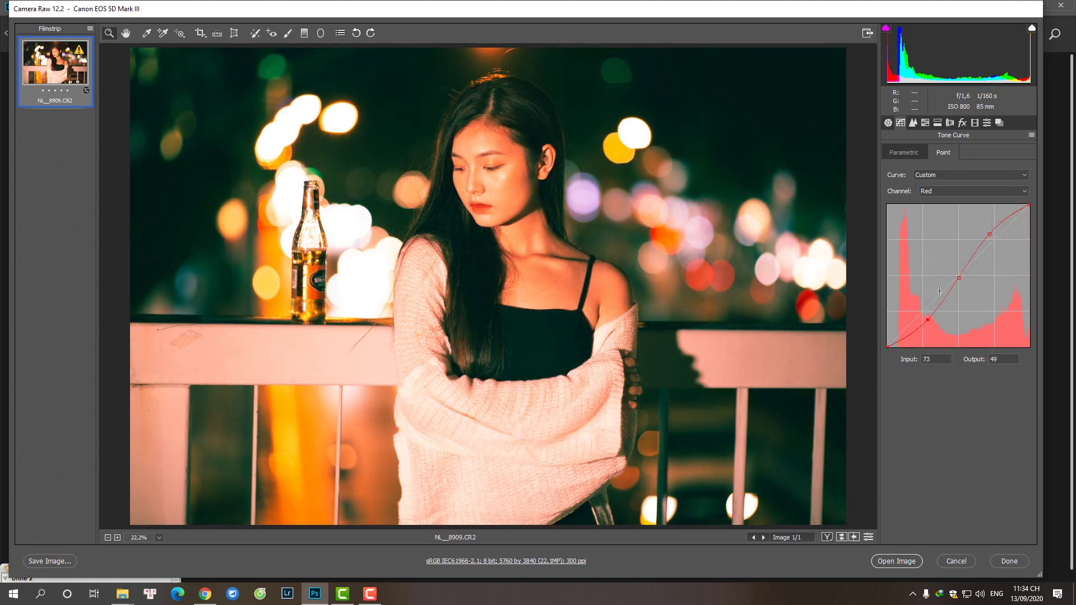
left_click_drag(989, 233, 989, 233)
Give the Green channel curve an S shape with raised highlights
left_click(1003, 192)
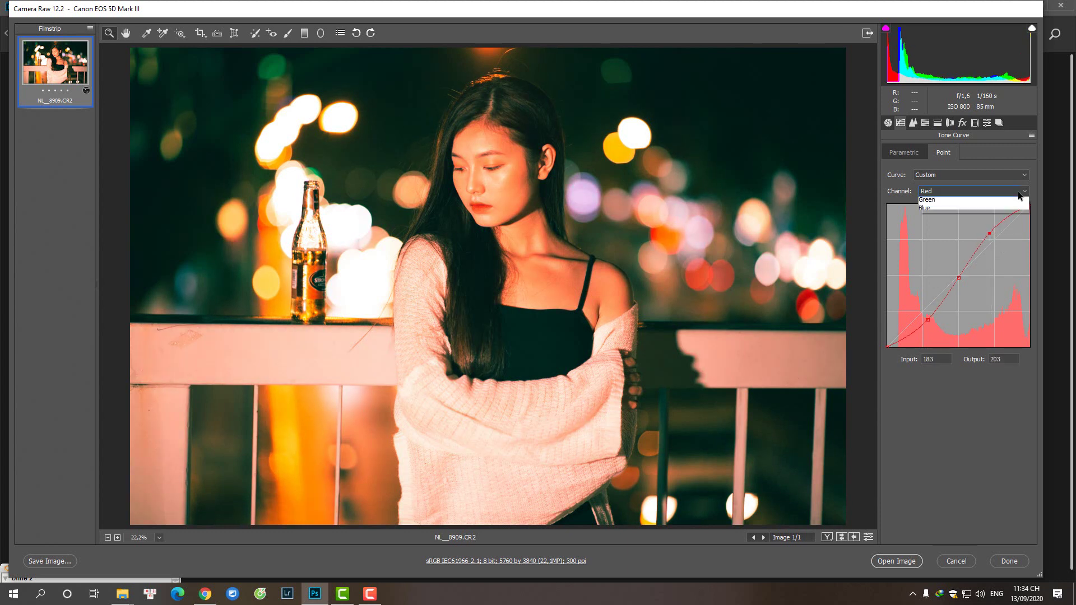
left_click(987, 220)
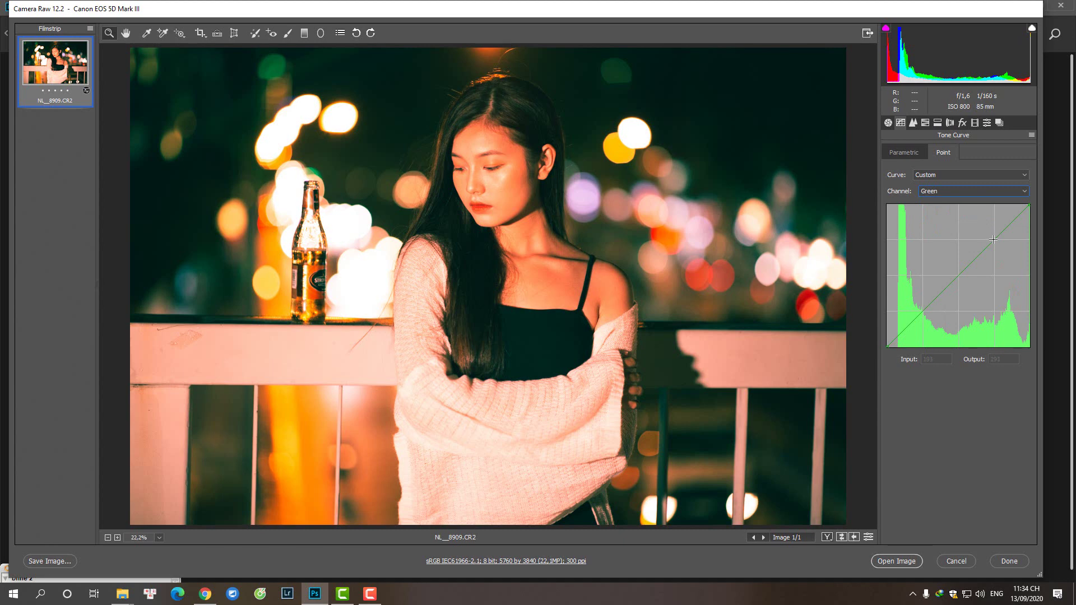
mouse_move(990, 244)
left_mouse_down()
mouse_move(989, 233)
mouse_move(930, 317)
left_mouse_up()
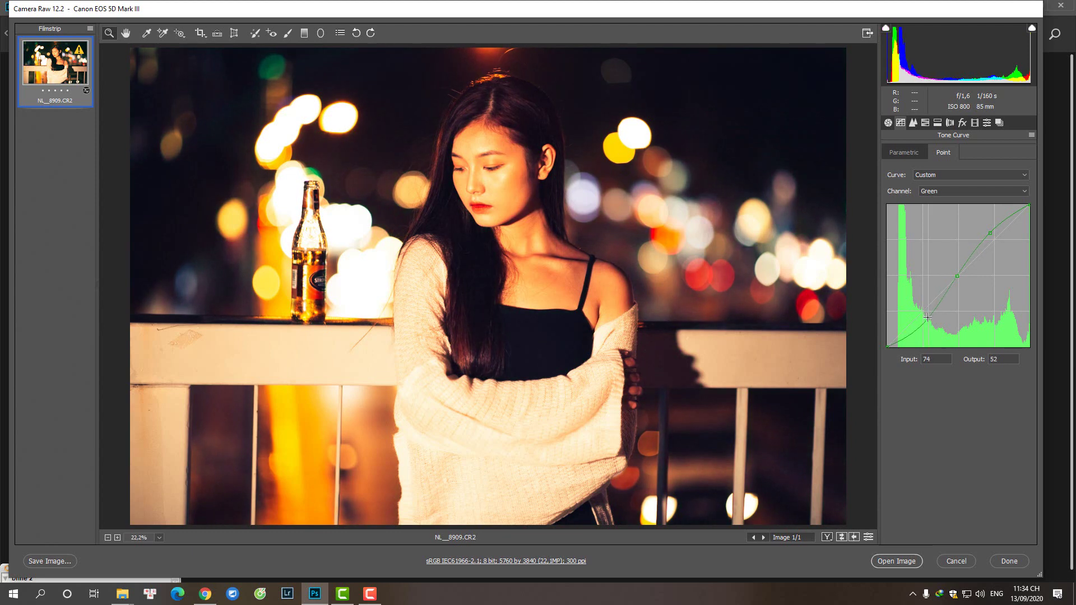
left_click_drag(990, 233, 992, 233)
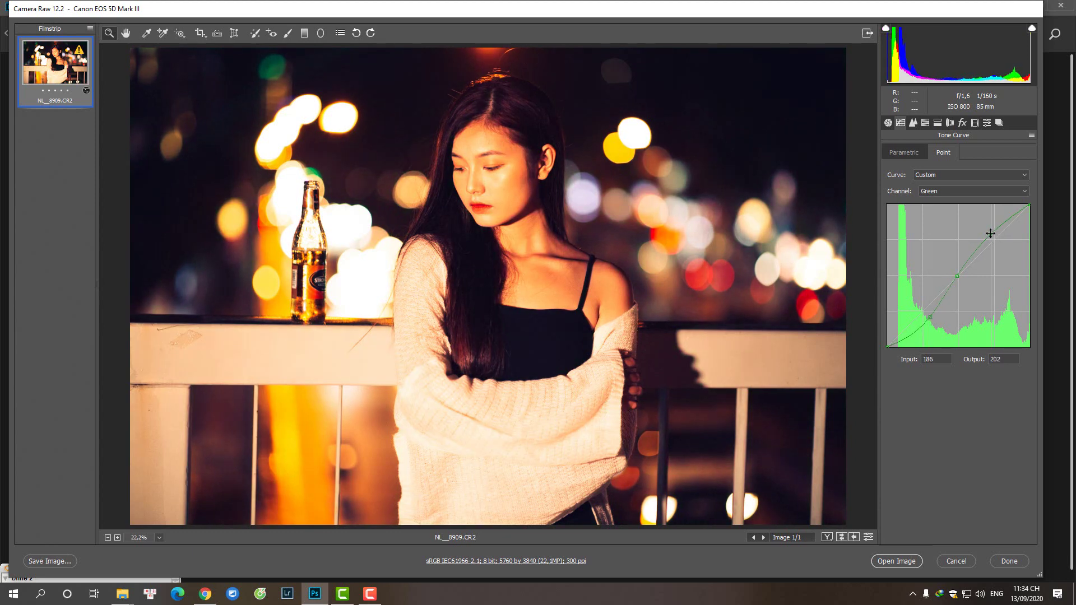
Switch the tone curve channel to Blue
left_click(1021, 191)
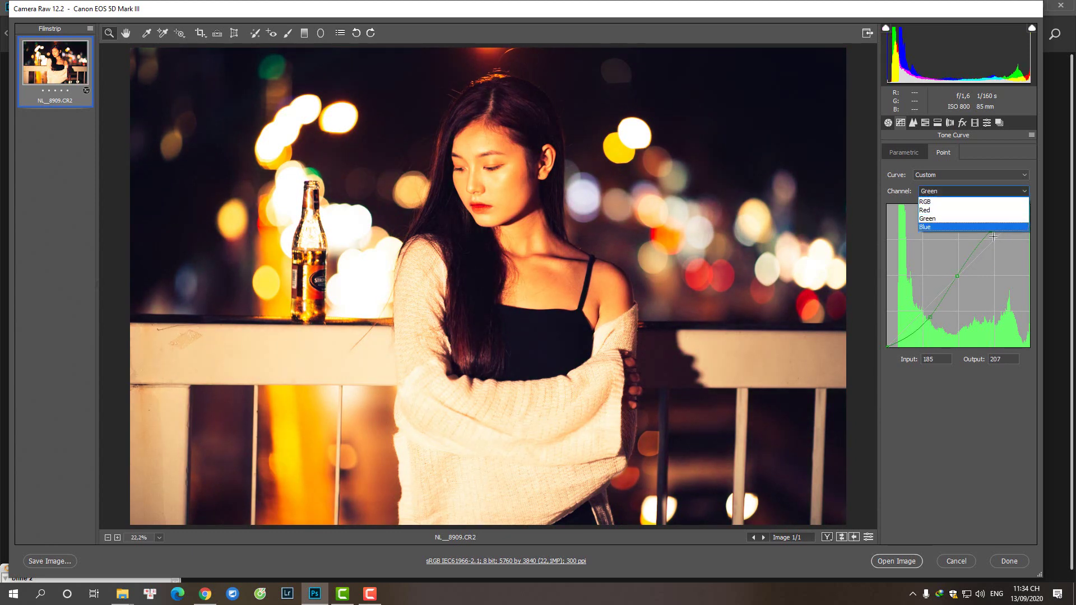
left_click(951, 225)
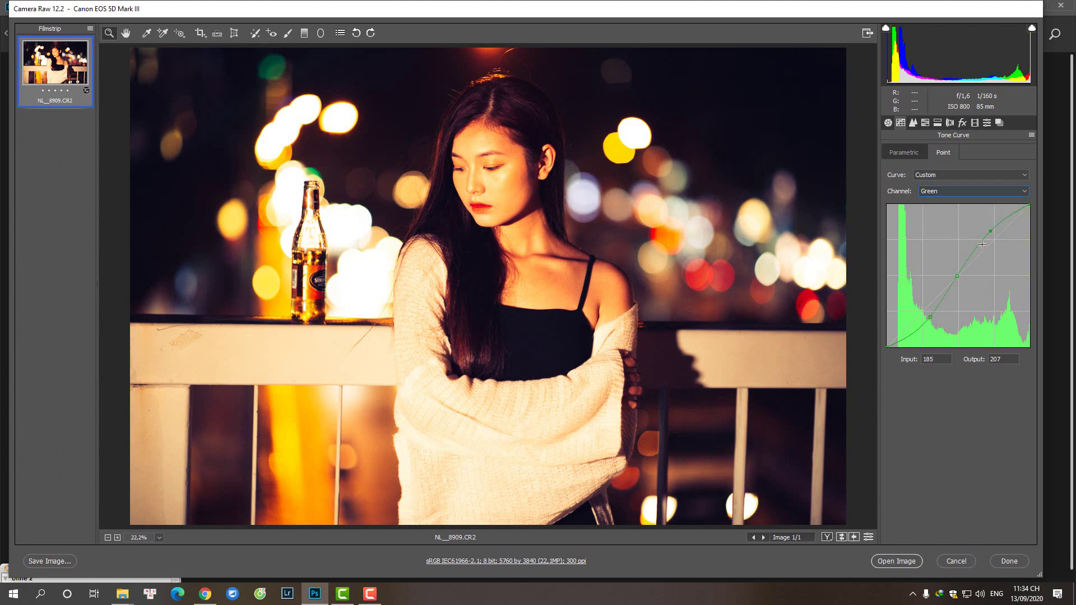
left_click(1025, 191)
left_click(971, 211)
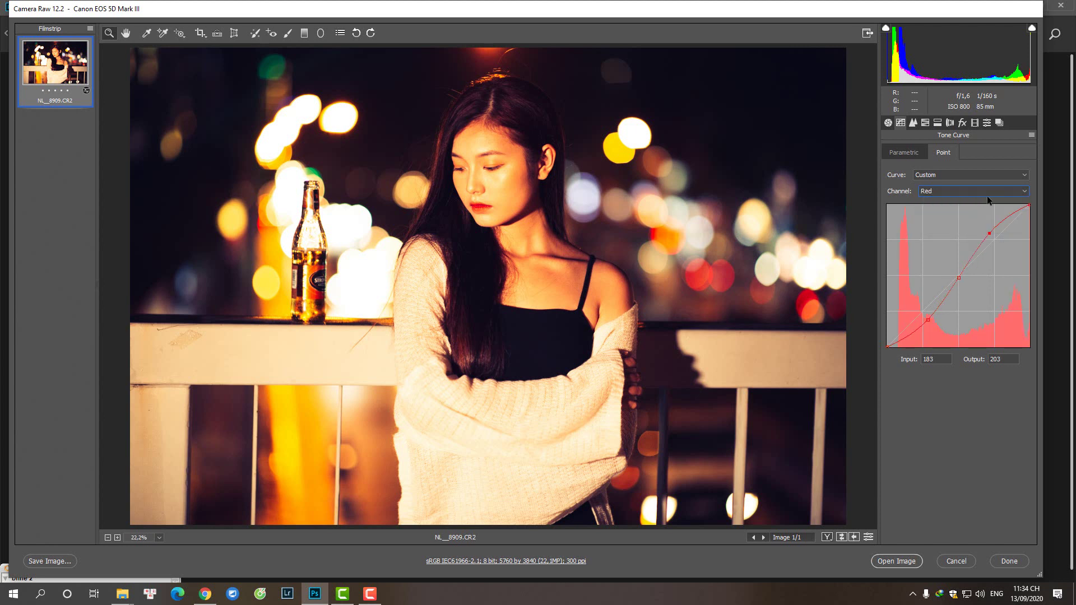
left_click(1018, 192)
left_click(968, 208)
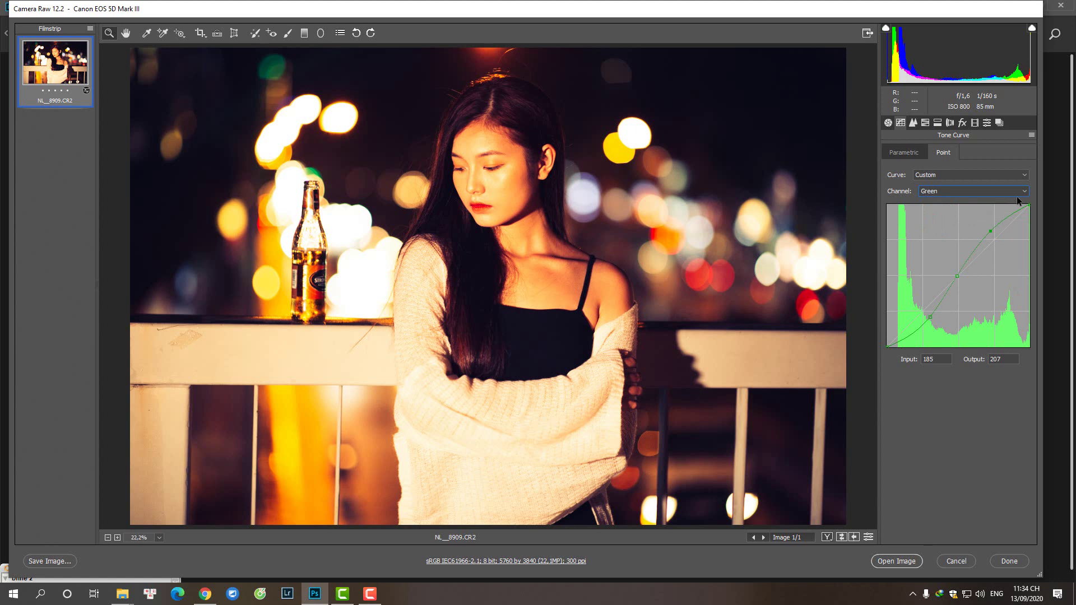
left_click(1018, 192)
left_click(967, 223)
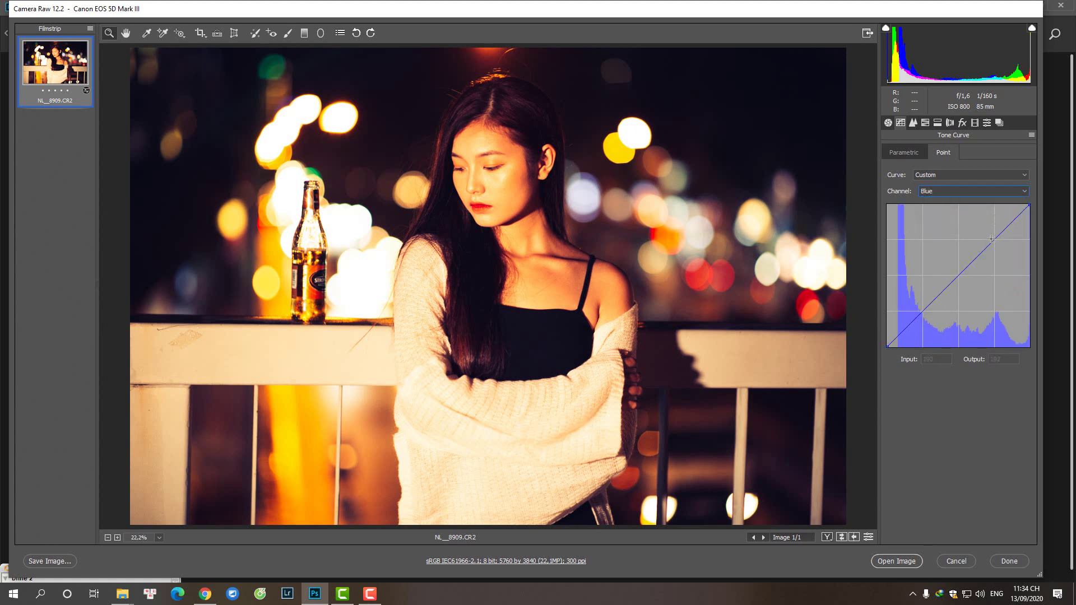
Give the Blue curve a gentle S, raising its upper point and lowering the shadows
left_click_drag(991, 239, 990, 234)
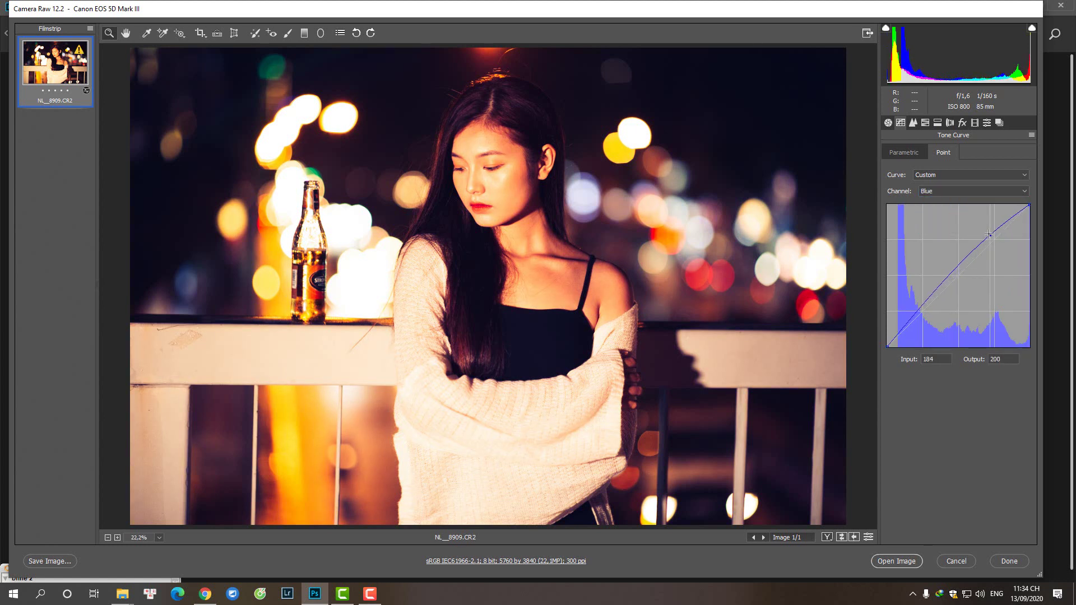
left_click_drag(957, 271, 956, 274)
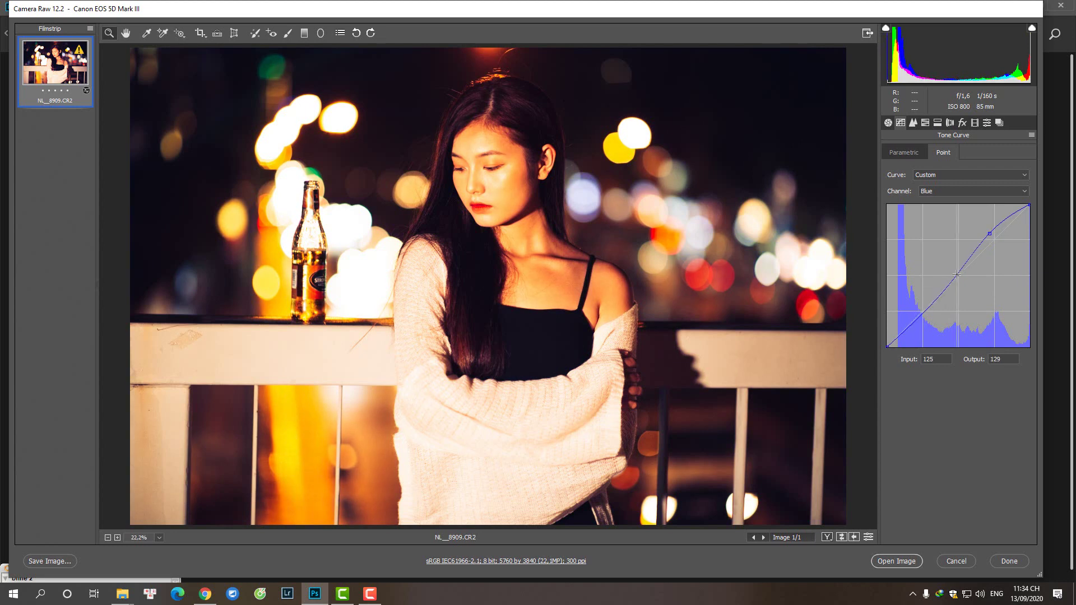
left_click(926, 320)
left_click(989, 233)
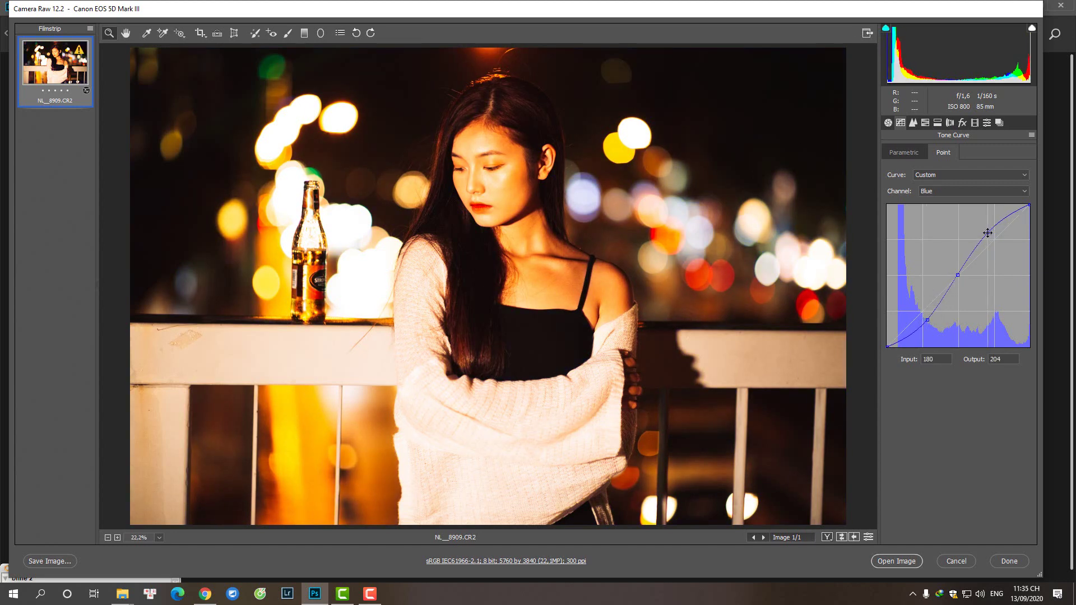
left_click_drag(928, 321, 928, 320)
left_click(888, 123)
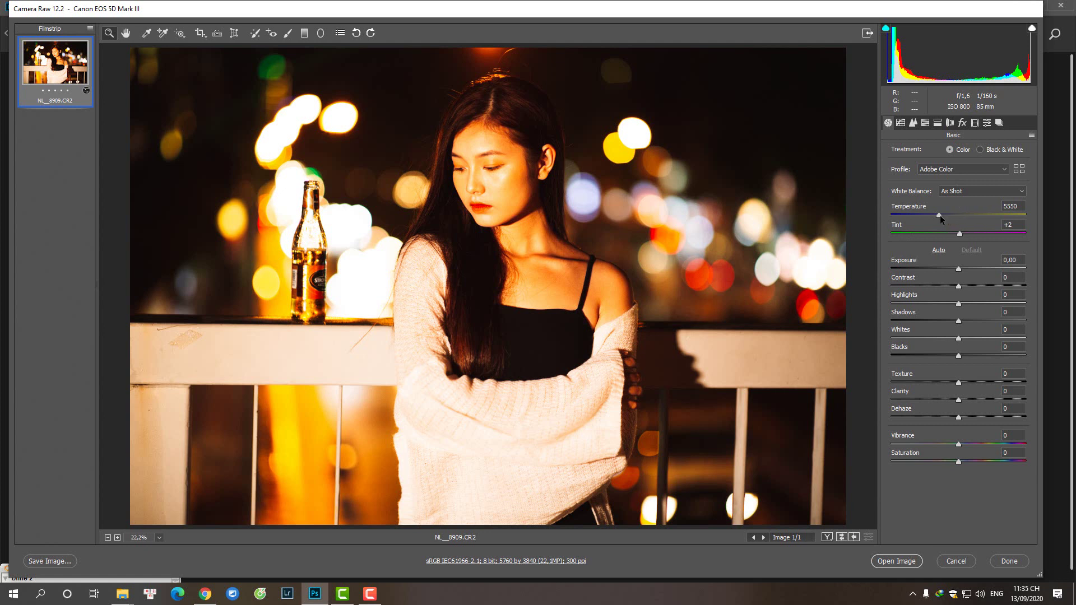
Set white balance to Temperature 4450 and Tint +4
left_click_drag(939, 217, 932, 216)
left_click_drag(930, 217, 923, 216)
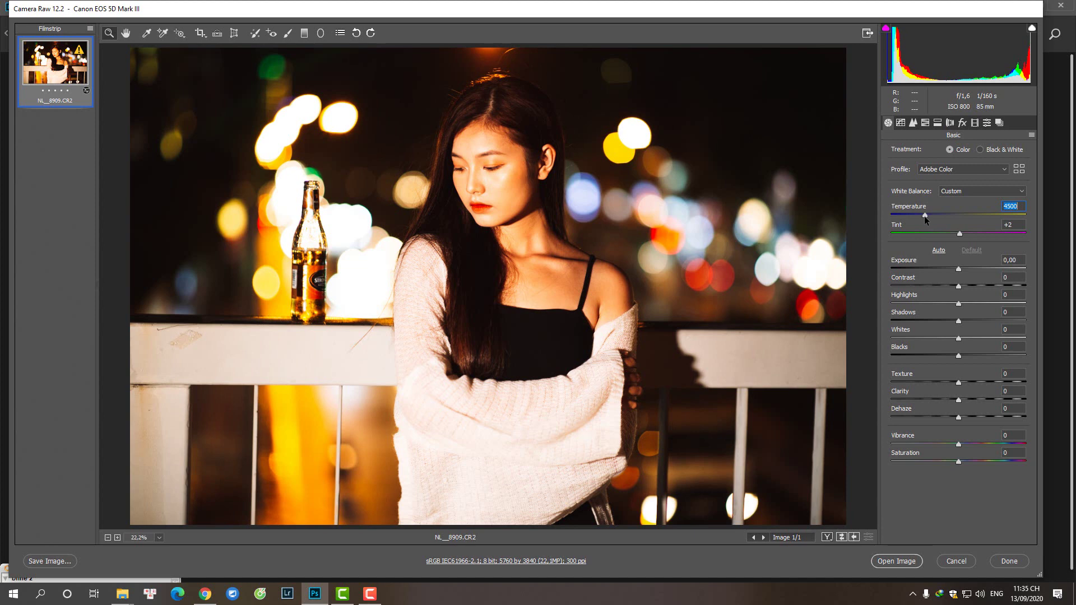
type("44")
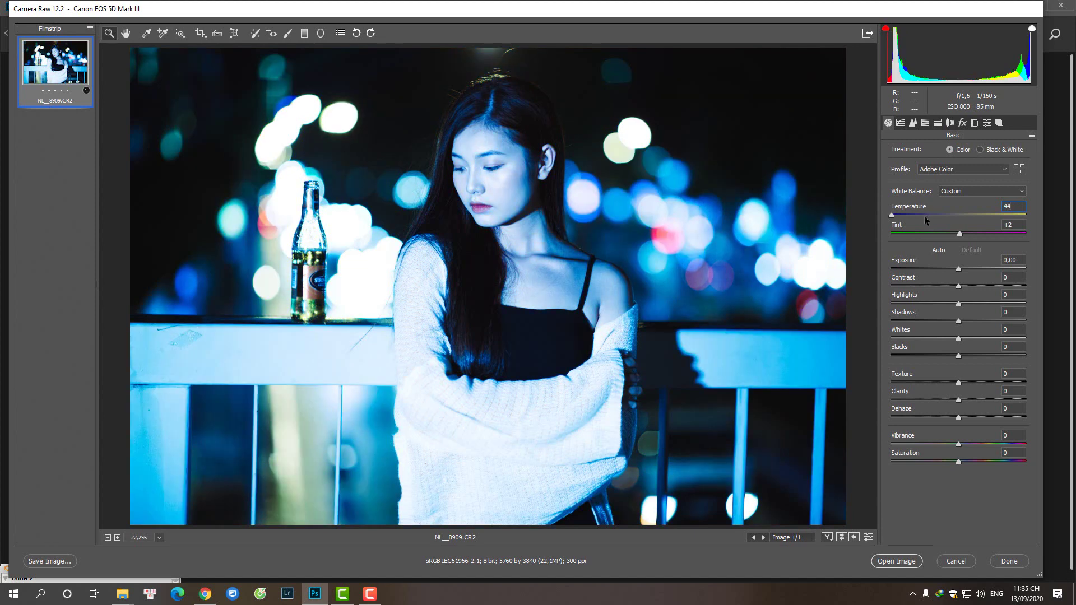
type("50")
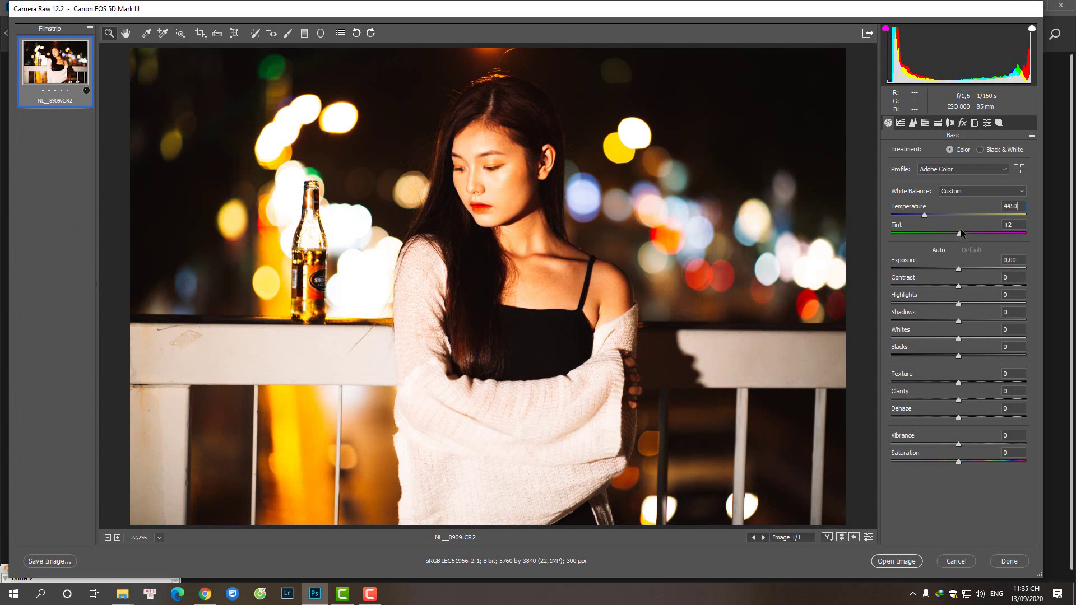
left_click_drag(961, 233, 963, 237)
Set Highlights -68, Whites -65, Shadows +31, Blacks +33, with slightly lower texture and saturation
left_click_drag(943, 304, 905, 303)
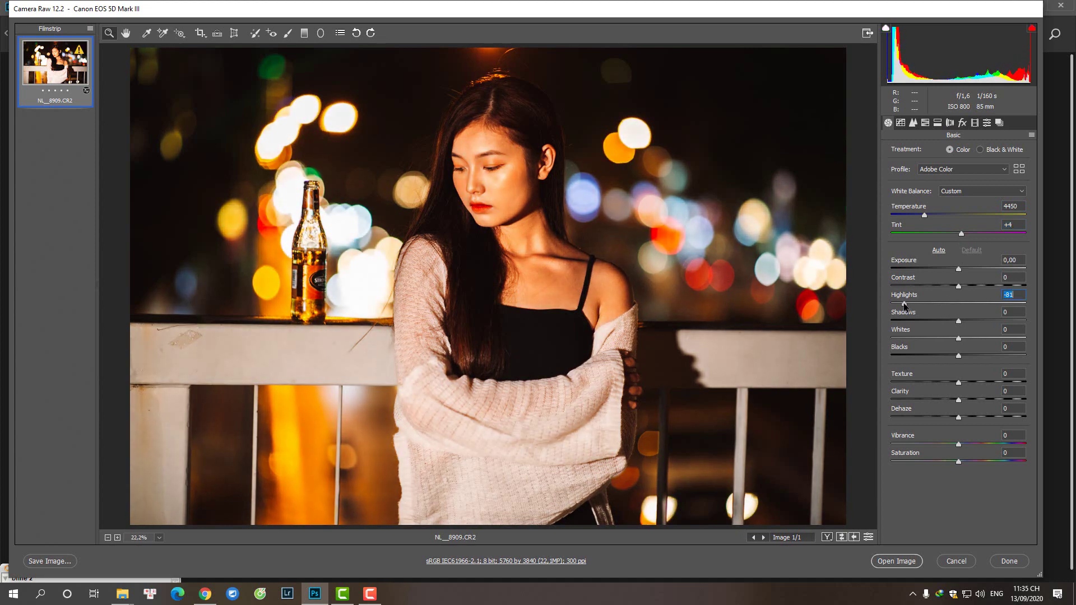
mouse_move(959, 338)
left_mouse_down()
mouse_move(909, 339)
mouse_move(965, 319)
mouse_move(976, 356)
mouse_move(977, 321)
left_mouse_up()
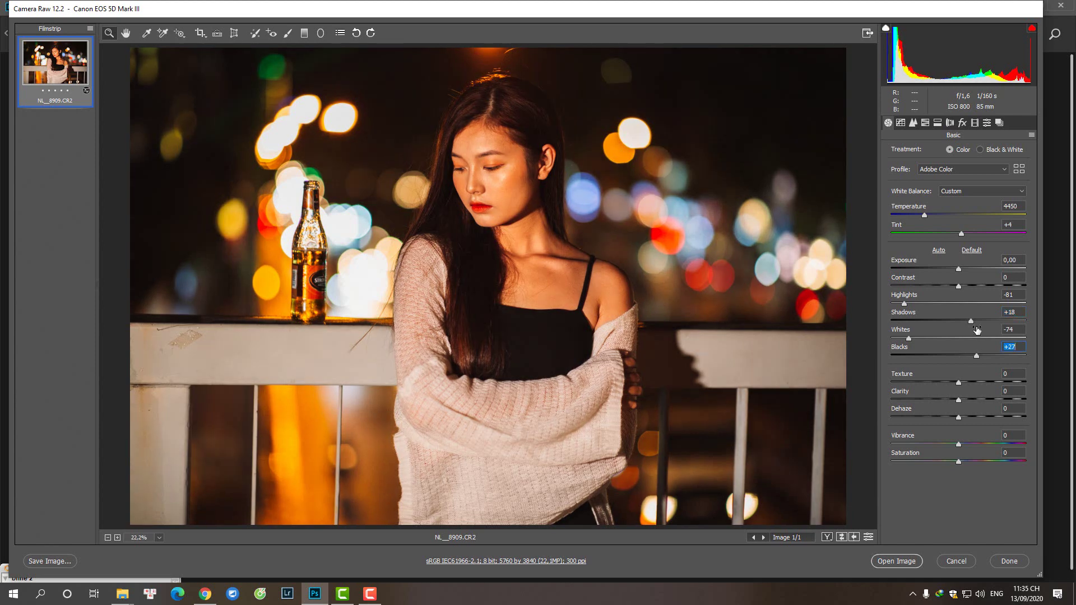
left_click_drag(904, 304, 915, 337)
left_click_drag(976, 356, 979, 320)
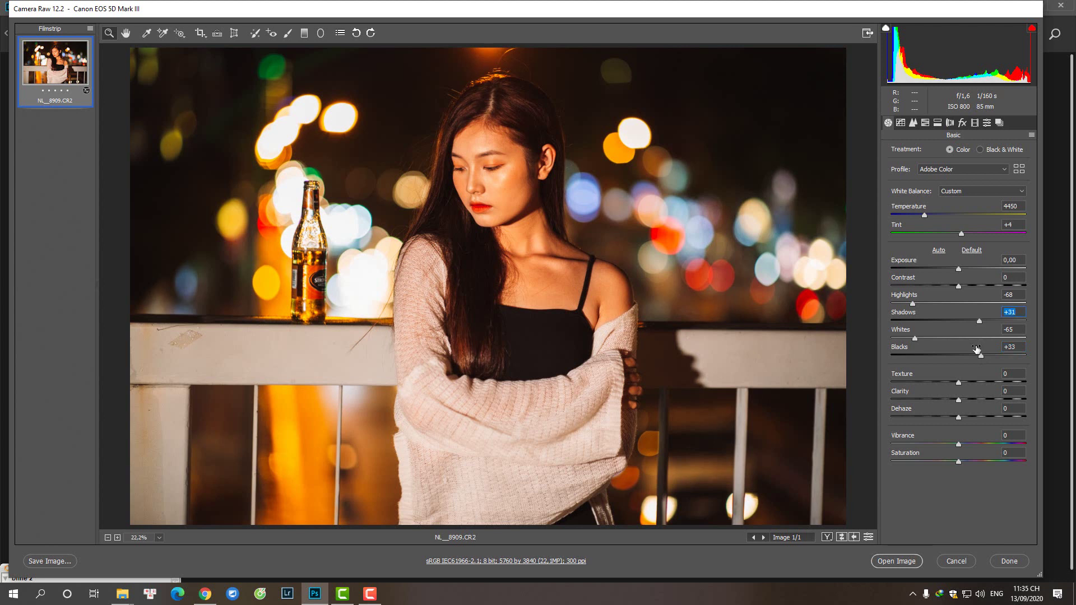
mouse_move(957, 382)
left_mouse_down()
mouse_move(956, 417)
mouse_move(958, 399)
left_mouse_up()
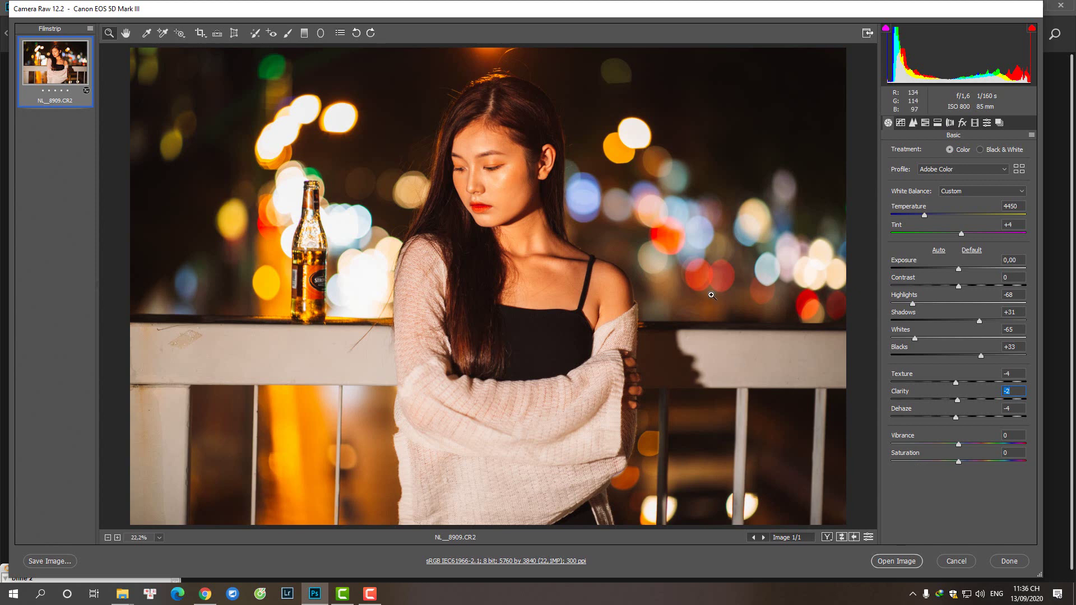
key("ctrl+minus")
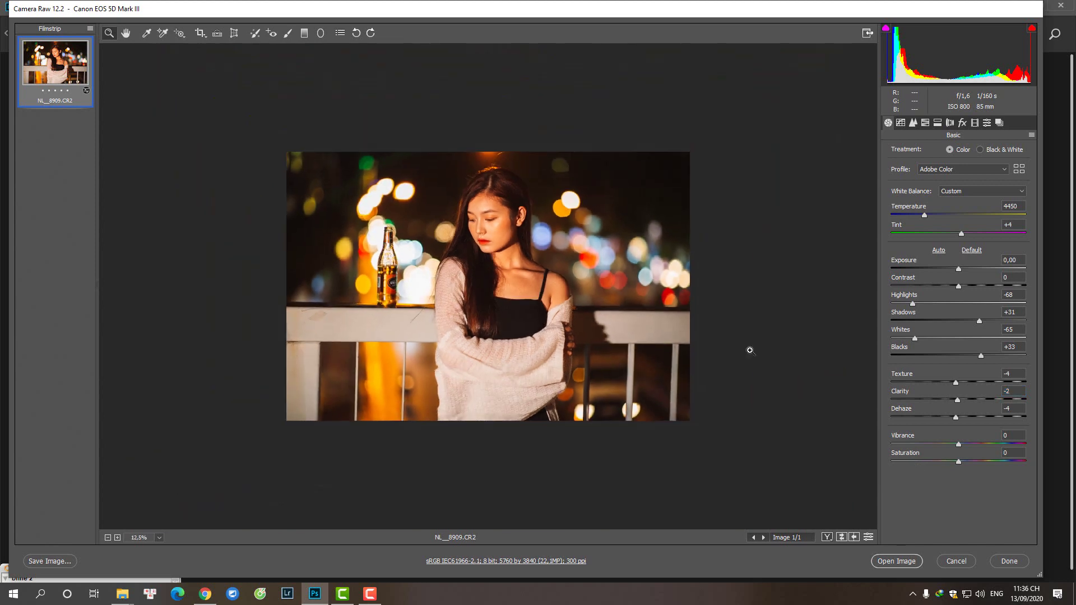
left_click_drag(960, 460, 960, 443)
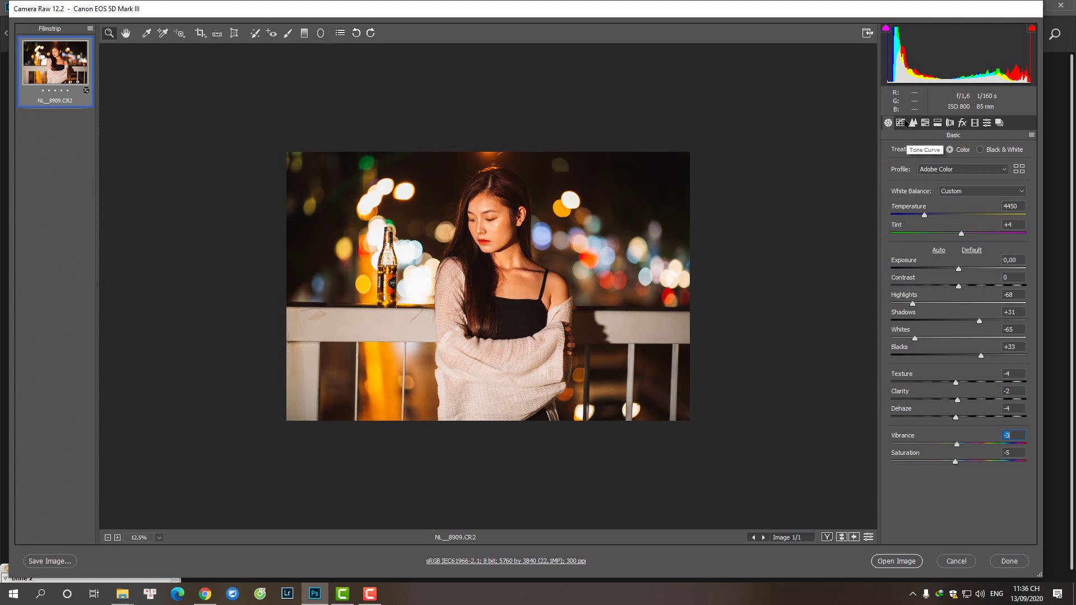
left_click(901, 122)
Set sharpening Amount 0, Radius 0.7, Masking 64, and colour noise reduction to 27
left_click(912, 123)
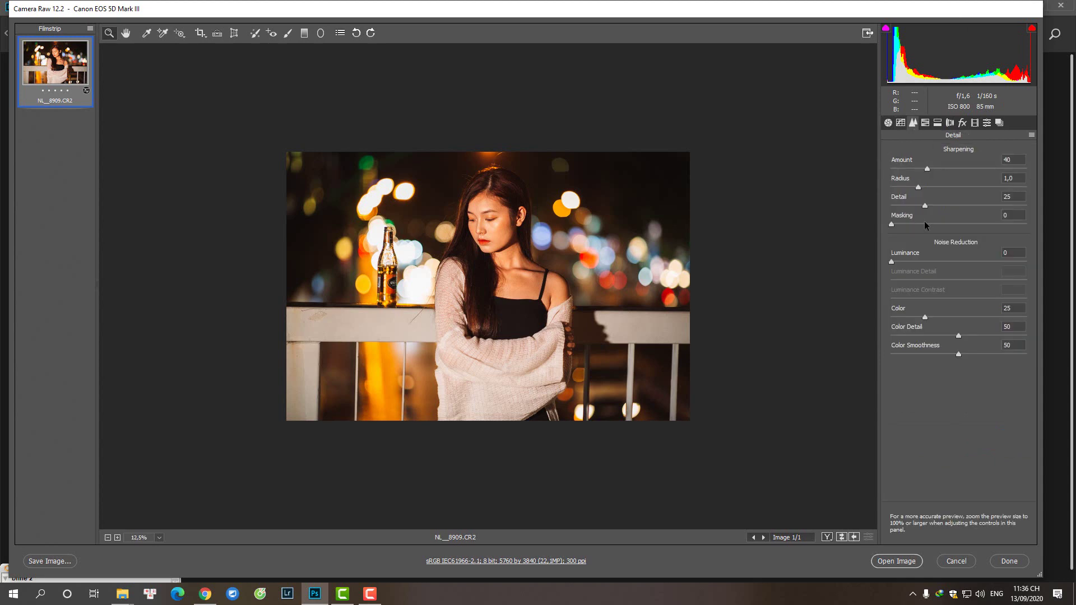
mouse_move(900, 224)
left_mouse_down()
mouse_move(970, 224)
mouse_move(884, 203)
mouse_move(902, 188)
mouse_move(890, 168)
left_mouse_up()
left_click_drag(1024, 224, 977, 224)
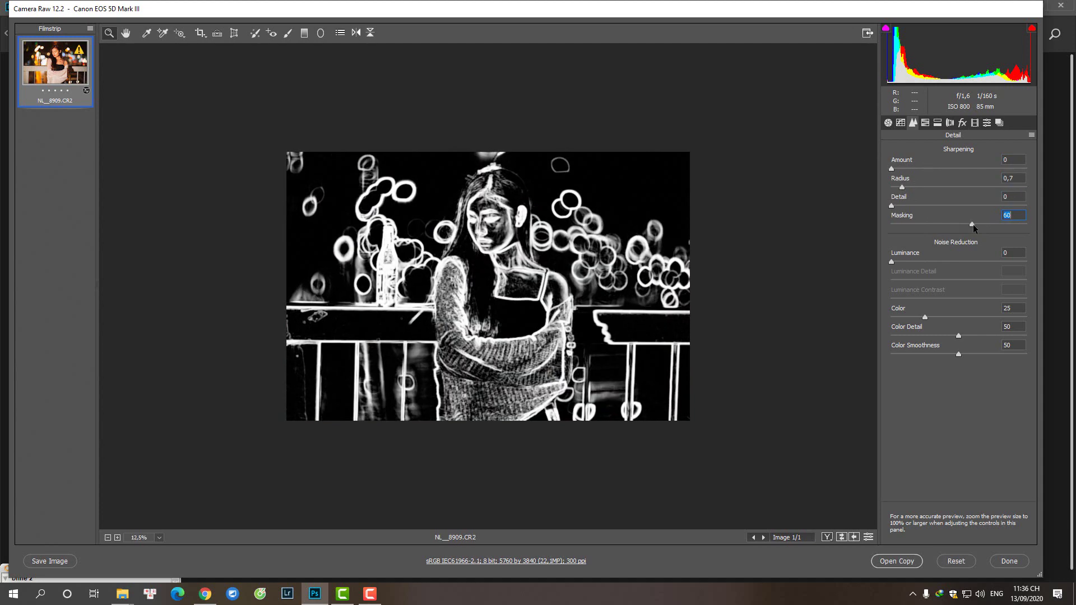
left_click_drag(959, 335, 887, 337)
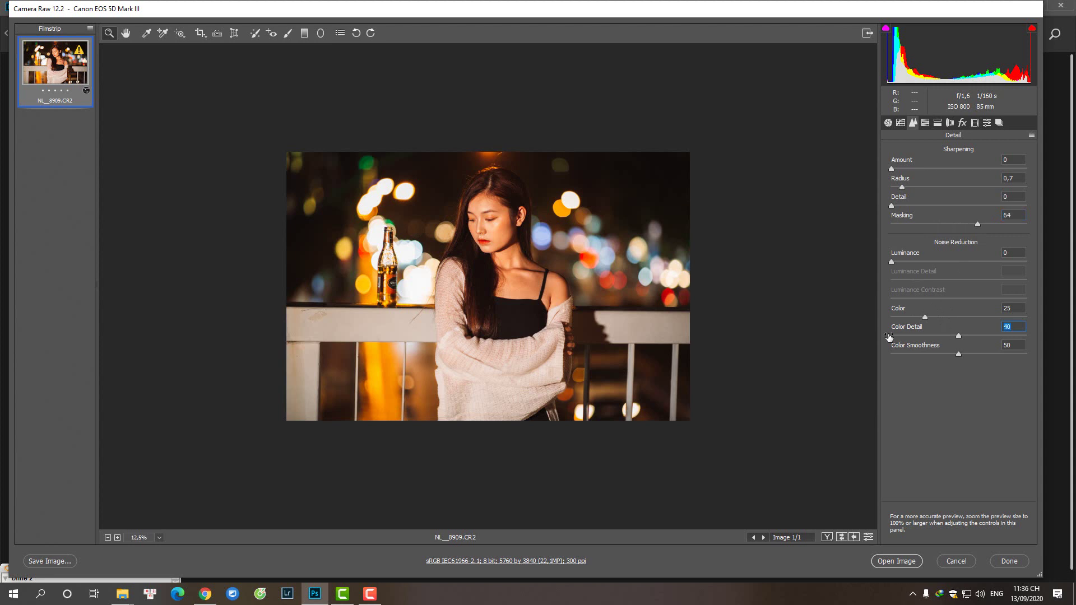
left_click_drag(957, 354, 830, 350)
left_click_drag(925, 317, 928, 317)
In HSL Hue, shift the Oranges hue to +11 toward yellow
left_click(925, 123)
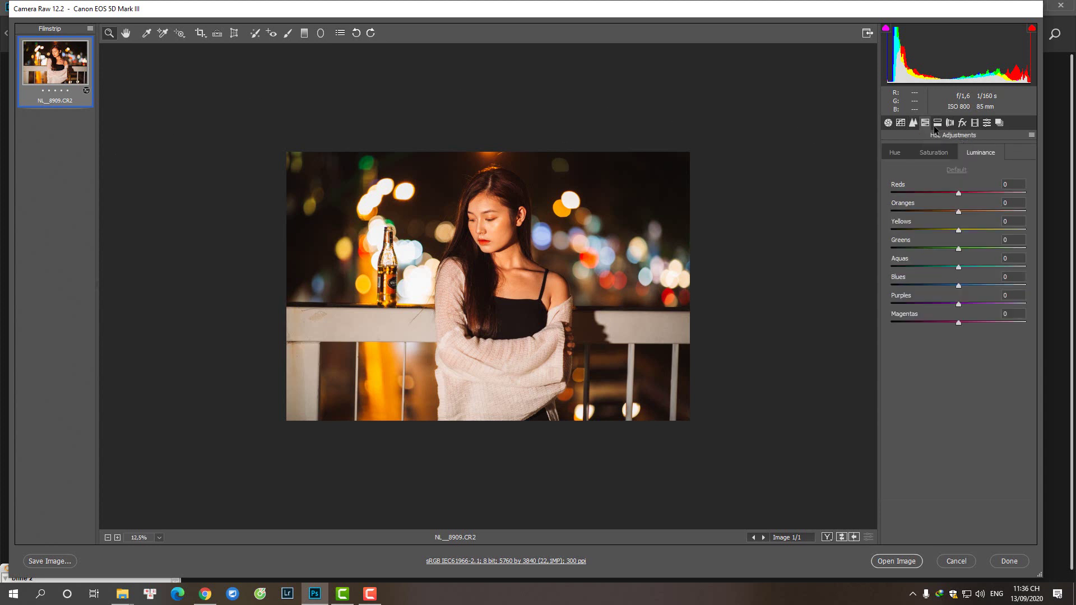
left_click(926, 124)
left_click(898, 156)
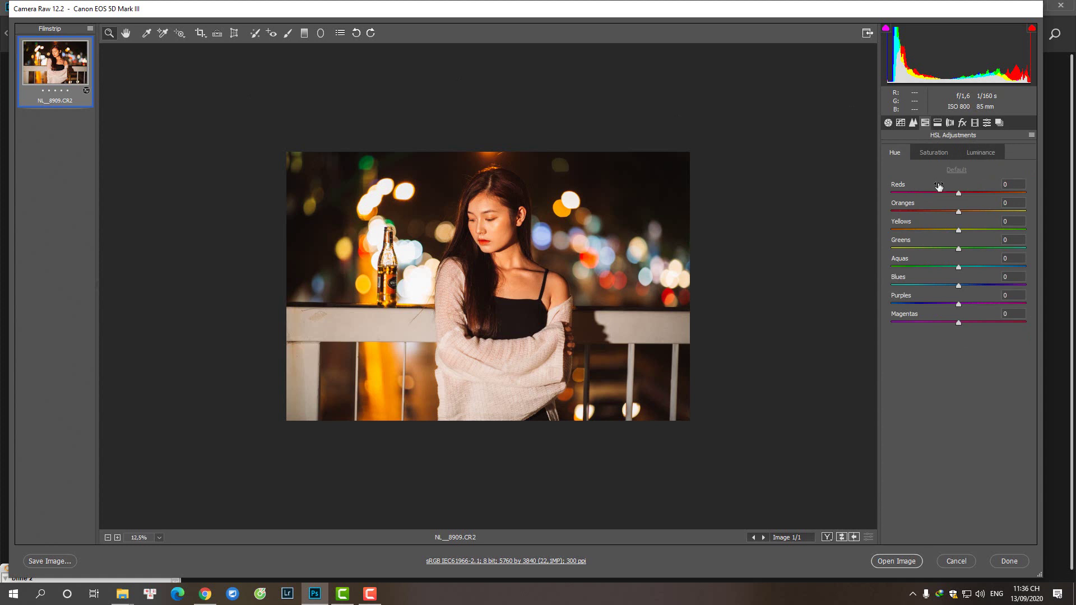
left_click(960, 212)
left_click_drag(963, 212, 960, 193)
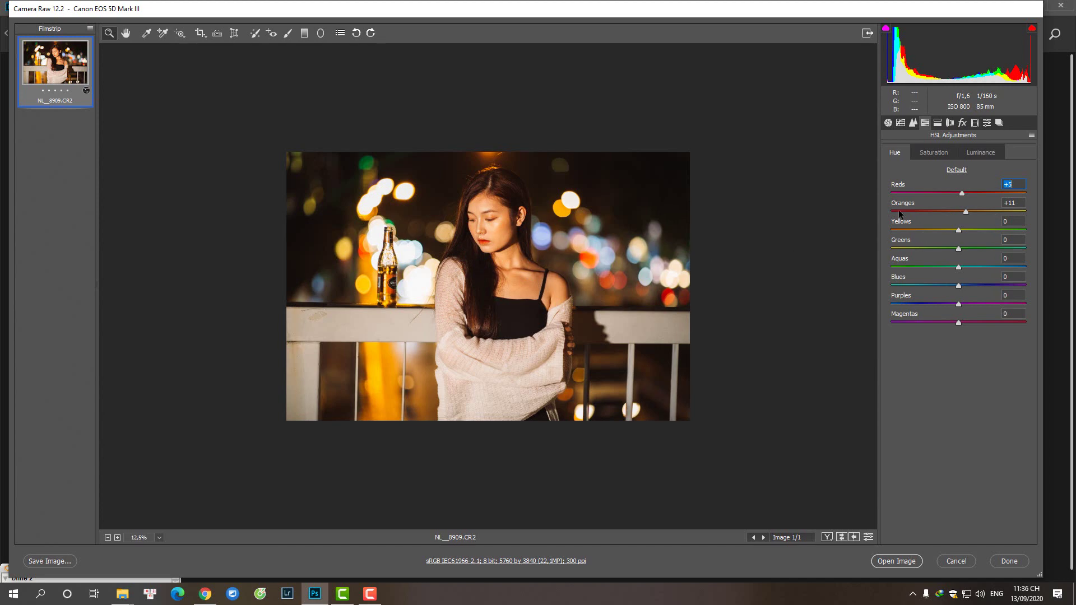
left_click(479, 272)
left_click(709, 221, "alt")
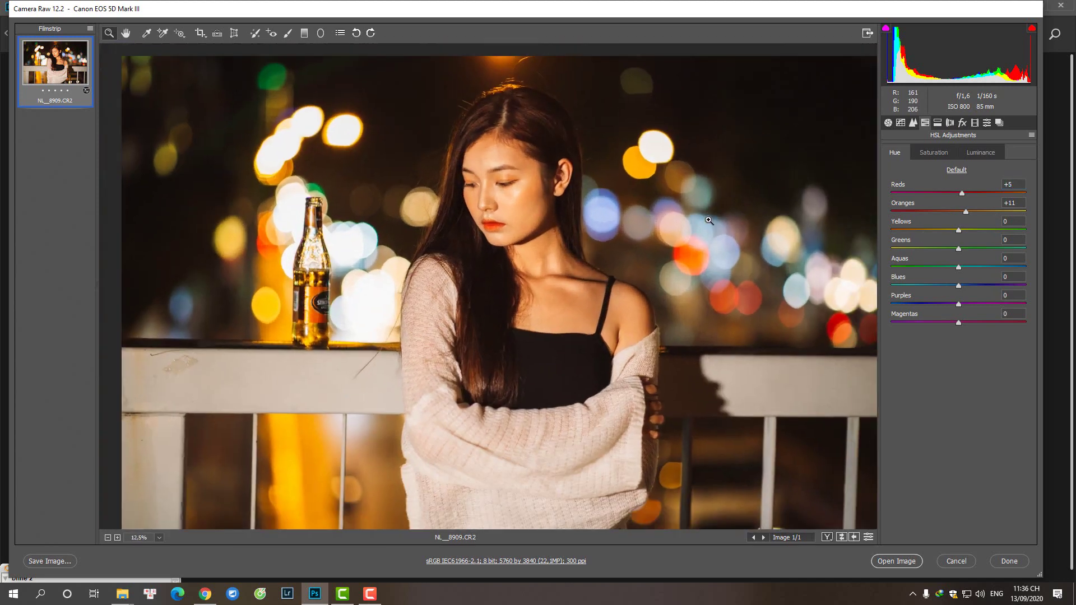
Shift the hues of Yellows +19, Greens +18, Aquas +6 and Purples +5
left_click(971, 229)
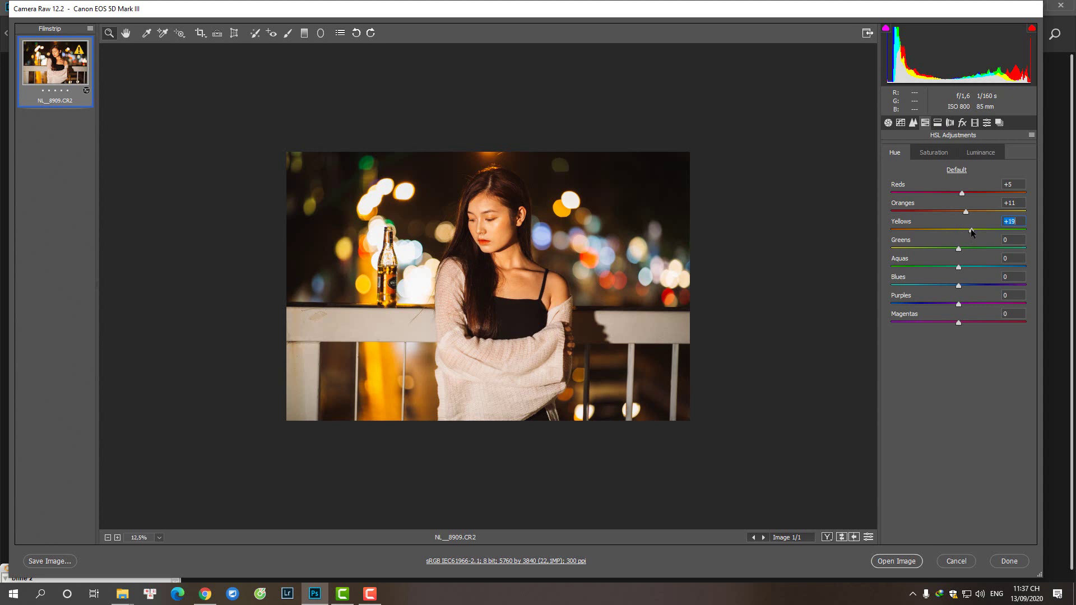
left_click(969, 249)
left_click_drag(969, 249, 971, 249)
left_click(963, 267)
left_click(962, 304)
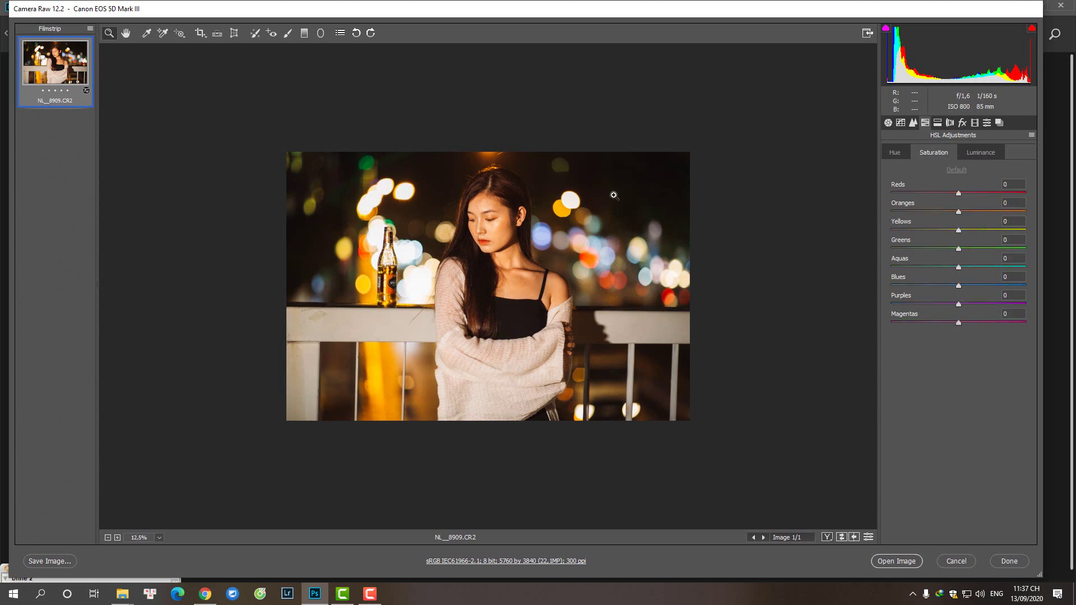
Desaturate Reds and Oranges -8, Yellows -19, Greens and Aquas -27, Blues -24, Purples -28, Magentas -24
left_click(934, 152)
left_click_drag(958, 193, 953, 219)
left_click_drag(959, 231, 945, 231)
mouse_move(958, 248)
left_mouse_down()
mouse_move(941, 248)
mouse_move(941, 285)
left_mouse_up()
left_click(940, 304)
left_click(943, 322)
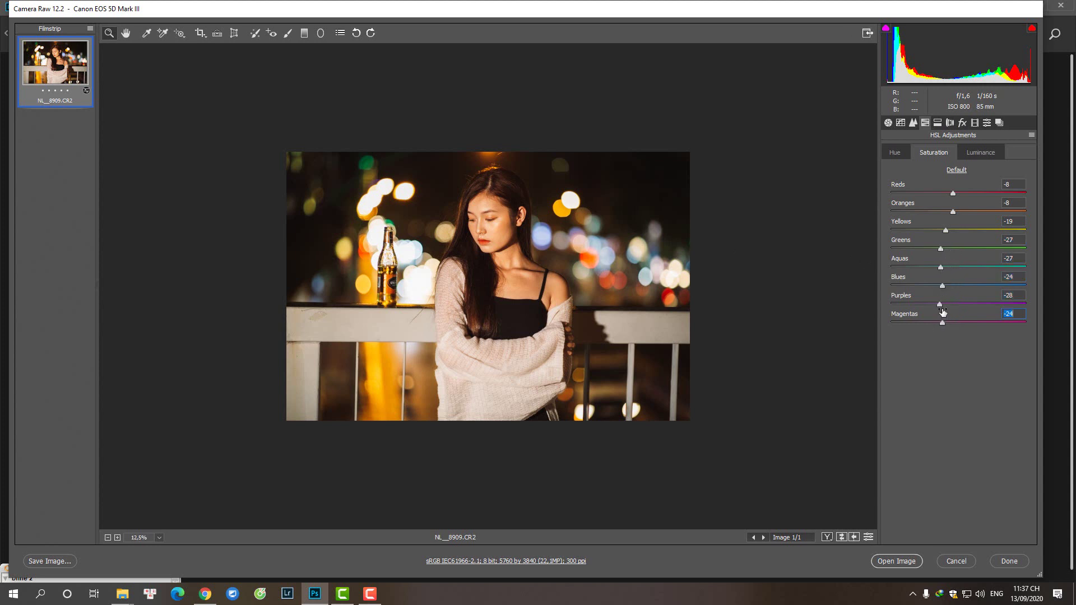
left_click(984, 157)
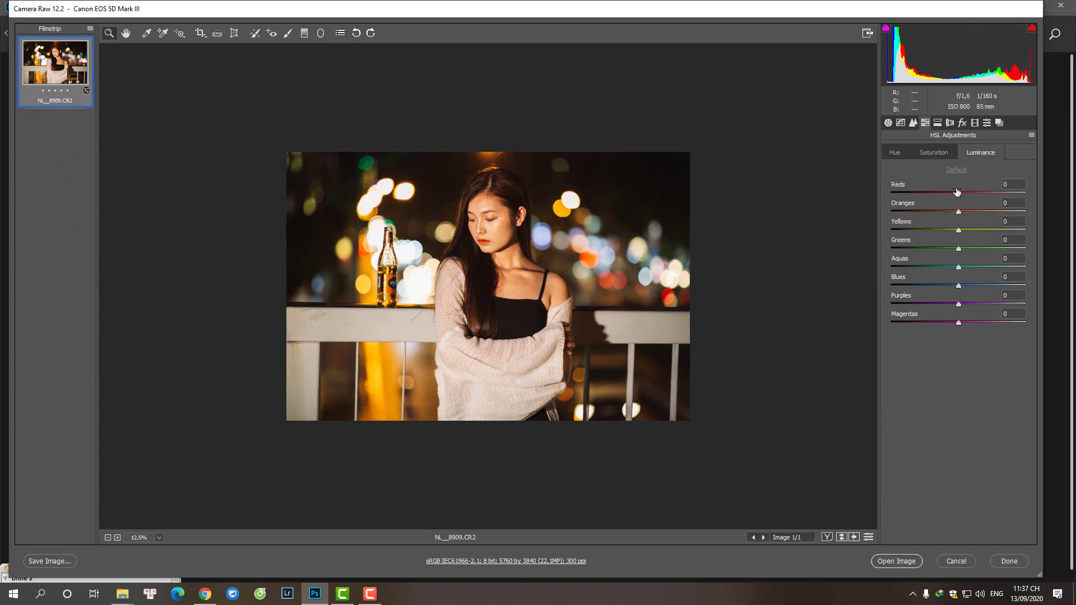
Set luminance to Reds -12, Oranges +13, Yellows +11, Greens 0, Aquas -13, Blues -18, Purples/Magentas -5
left_click_drag(958, 191, 951, 194)
mouse_move(958, 211)
left_mouse_down()
mouse_move(970, 211)
mouse_move(950, 285)
mouse_move(958, 268)
mouse_move(955, 323)
left_mouse_up()
left_click(641, 278)
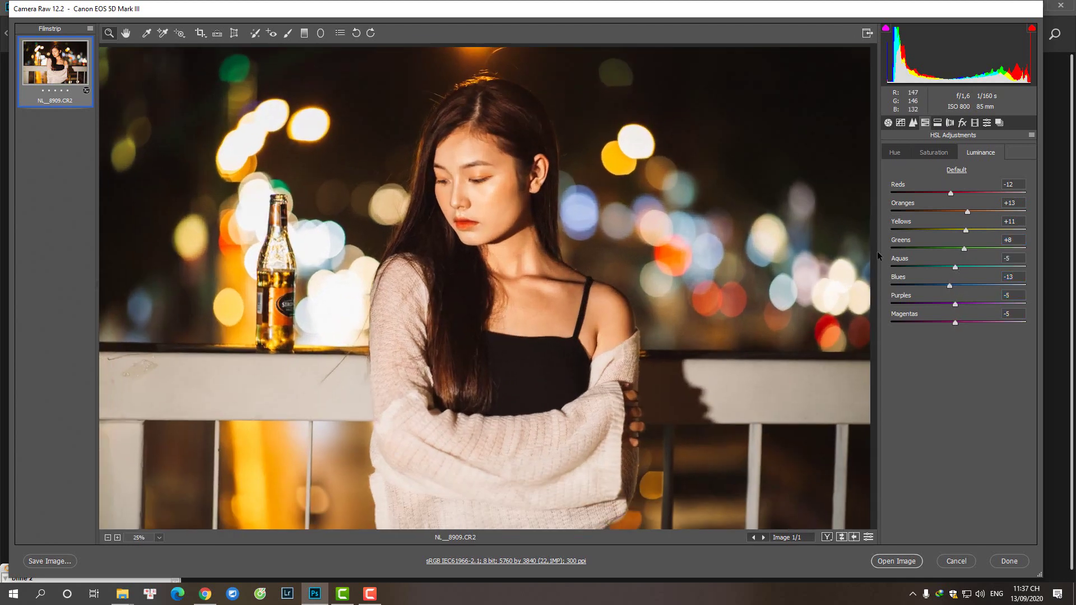
left_click_drag(949, 286, 920, 284)
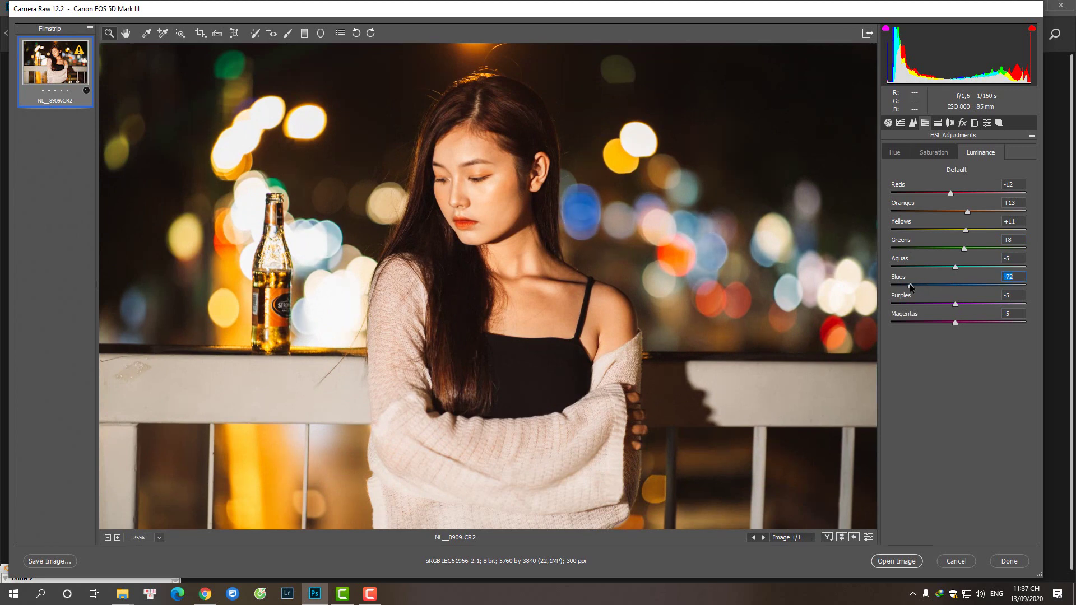
key("ctrl+z")
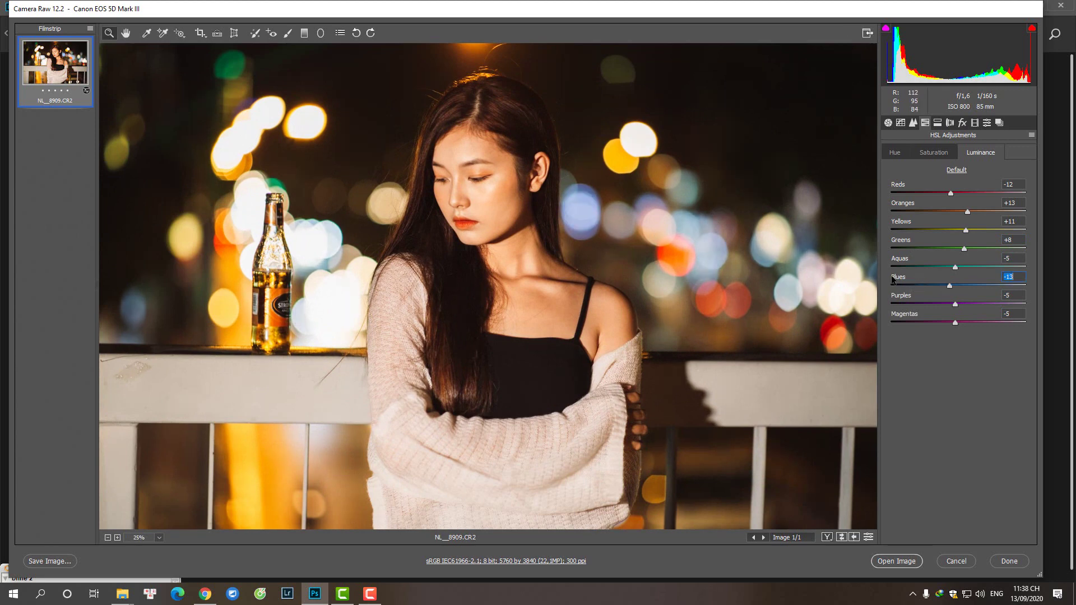
key("ctrl+shift+z")
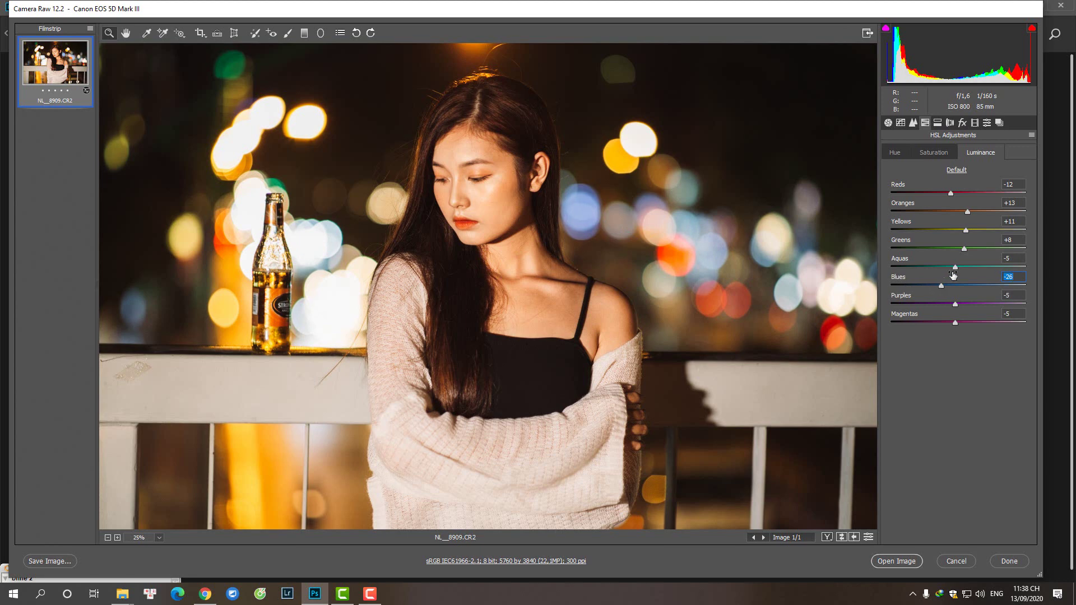
left_click_drag(955, 266, 946, 286)
double_click(964, 248)
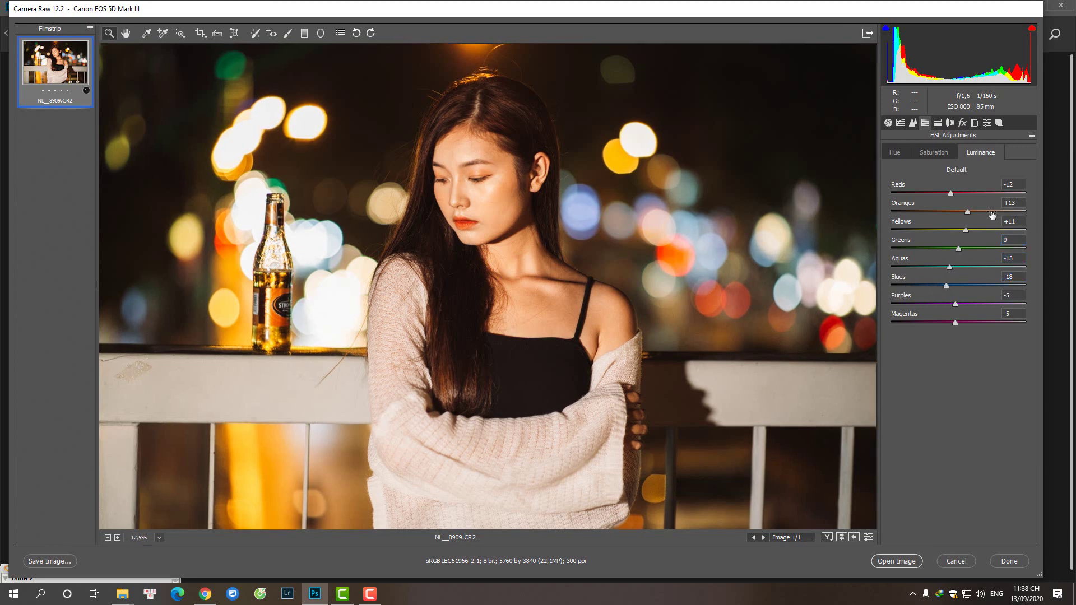
key("ctrl+minus")
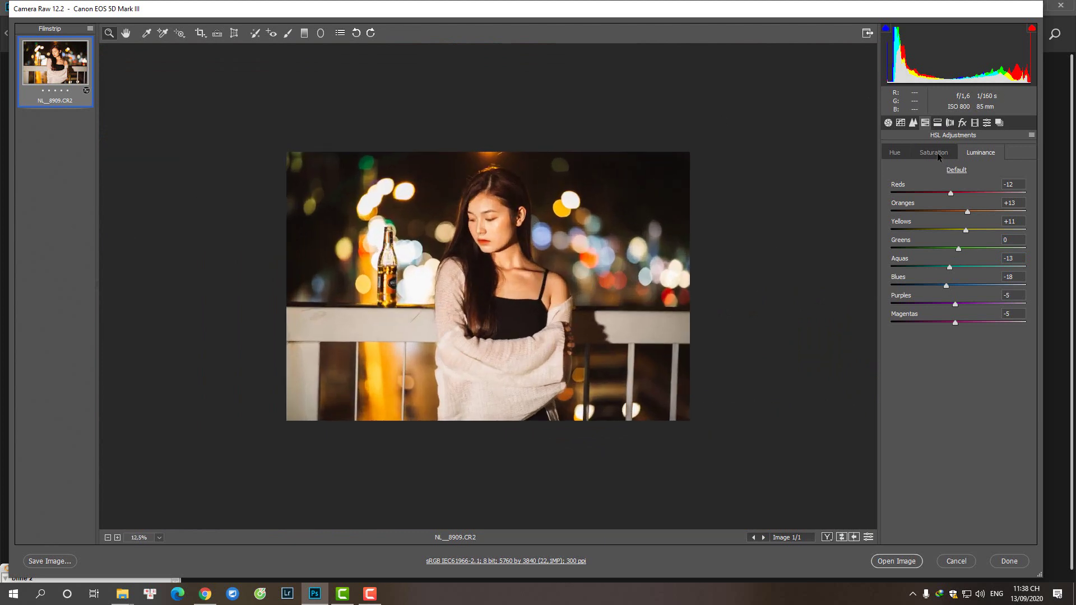
In the Basic panel, set Temperature 4200, Highlights -57, Whites -56 and Blacks +30
left_click(889, 122)
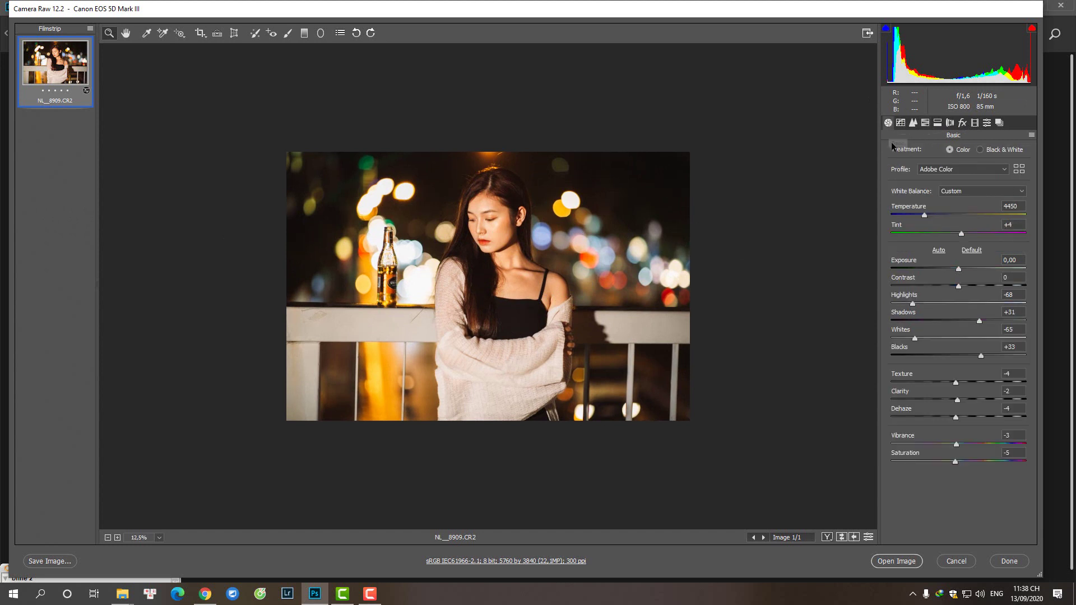
left_click(925, 216)
left_click(925, 303)
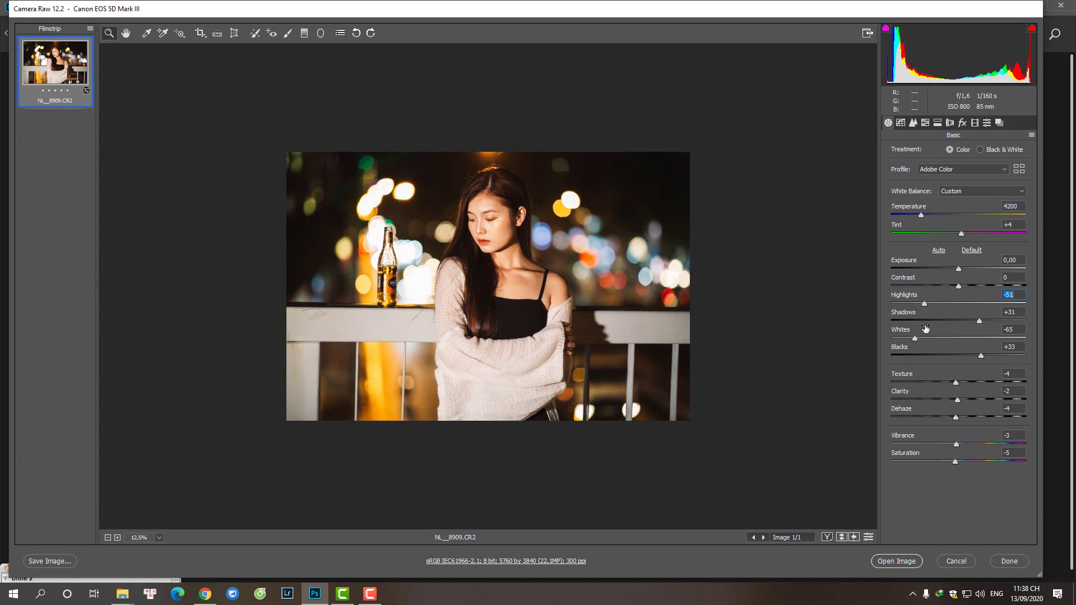
left_click(924, 338)
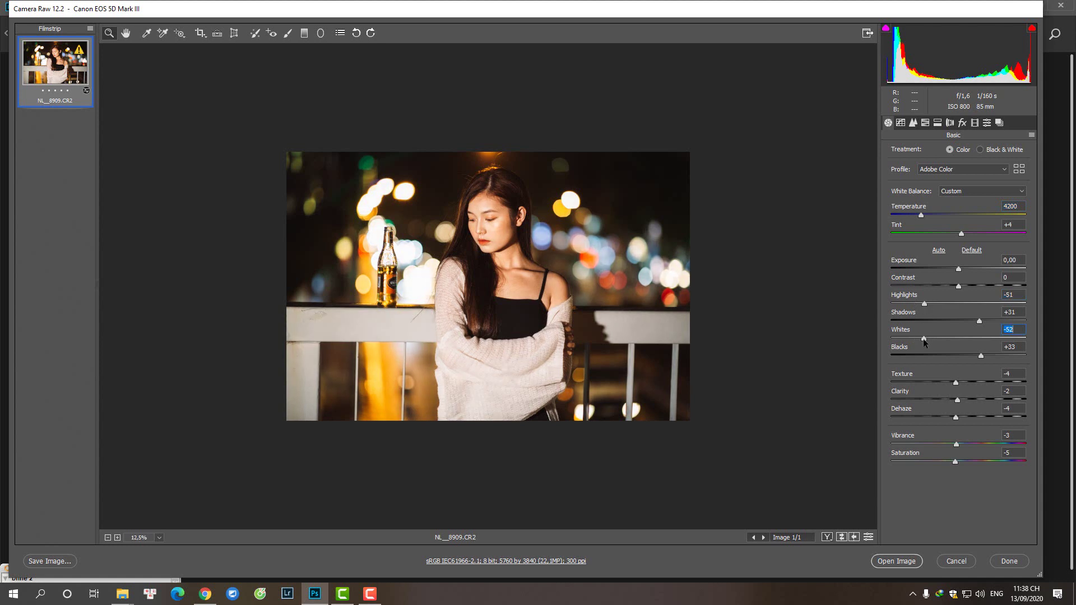
left_click(917, 303)
left_click(978, 321)
left_click_drag(981, 356, 979, 356)
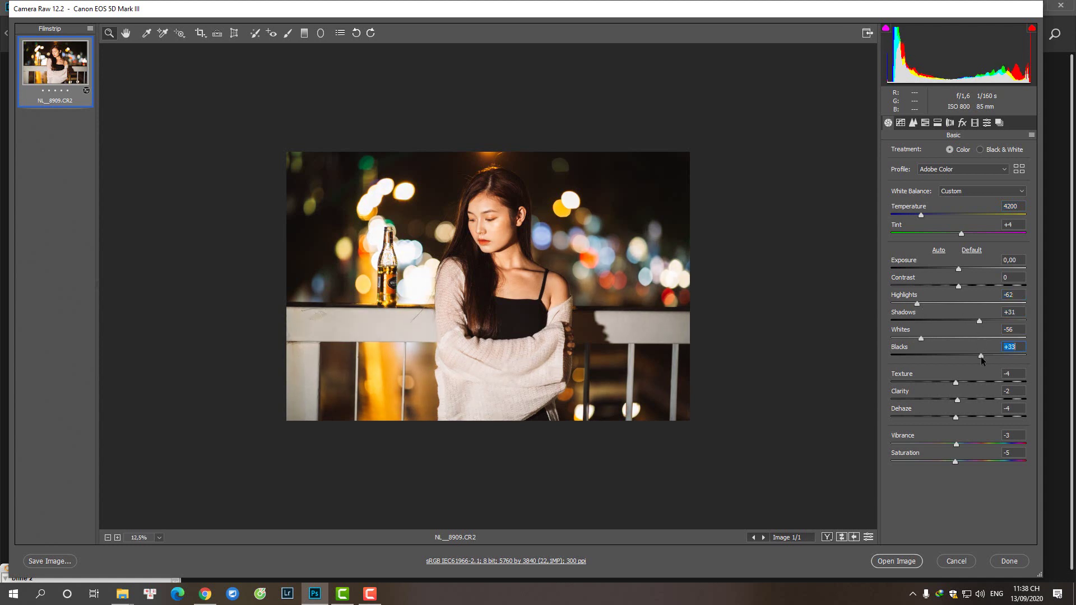
left_click(919, 302)
Compare the before and after views, then open the image in Photoshop
left_click(506, 268)
left_click(506, 267, "alt")
left_click(842, 537)
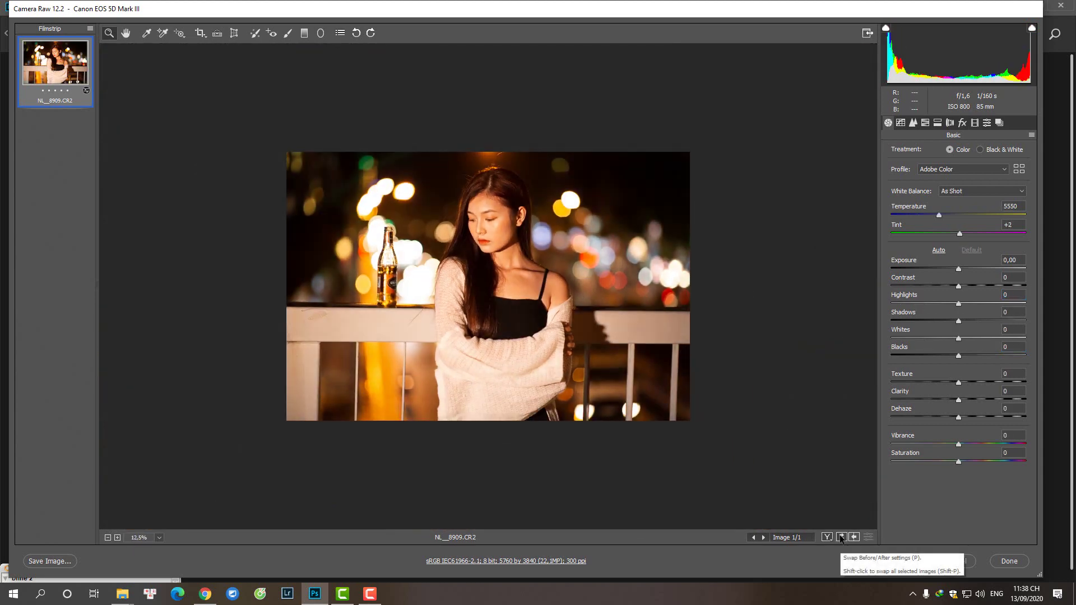
left_click(841, 537)
left_click(841, 537)
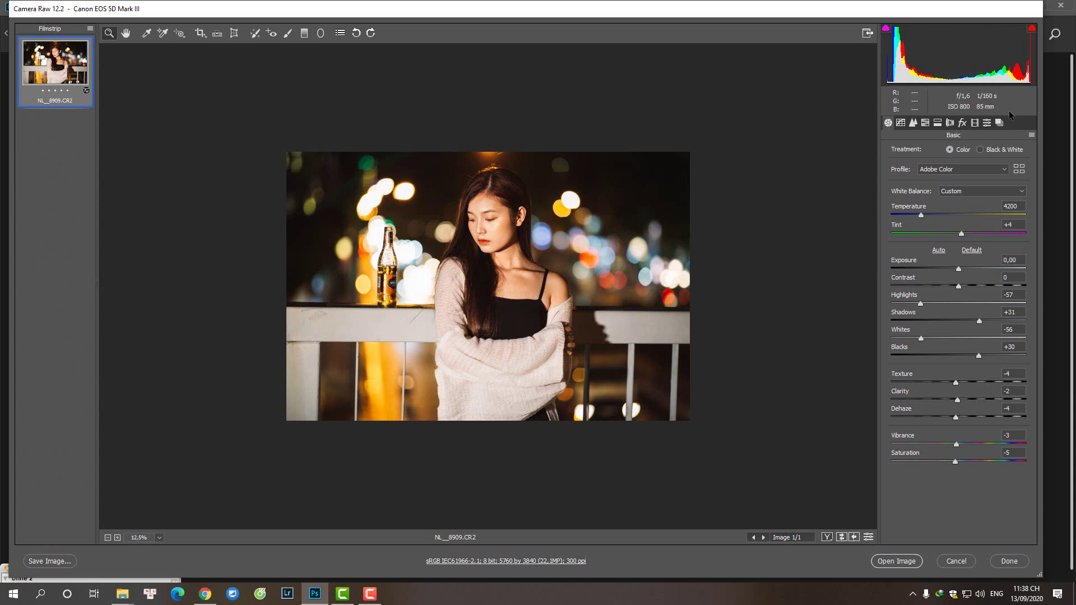
left_click(1029, 135)
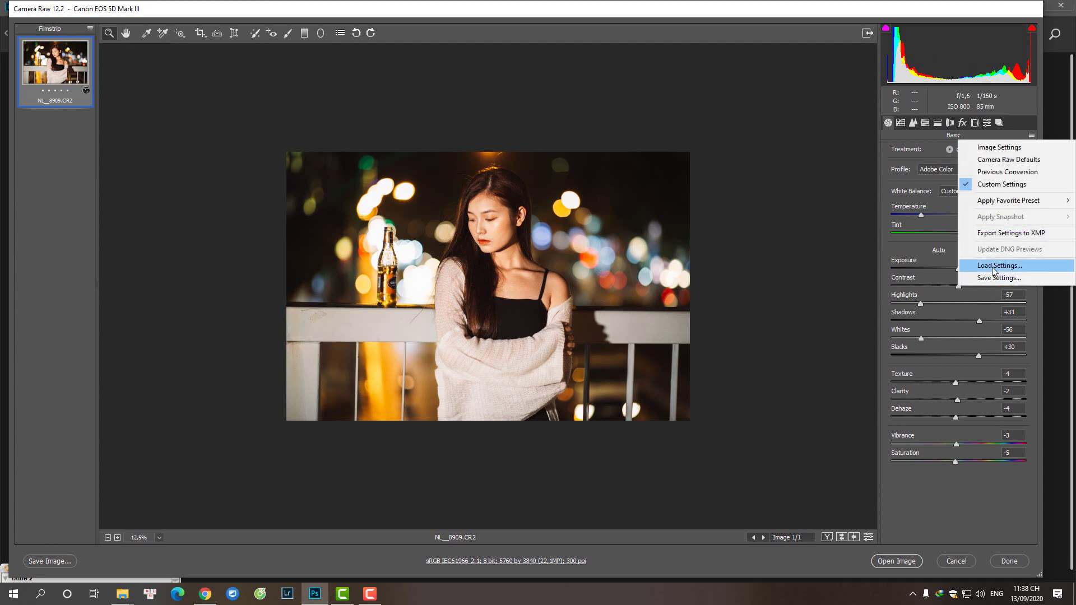
left_click(770, 345)
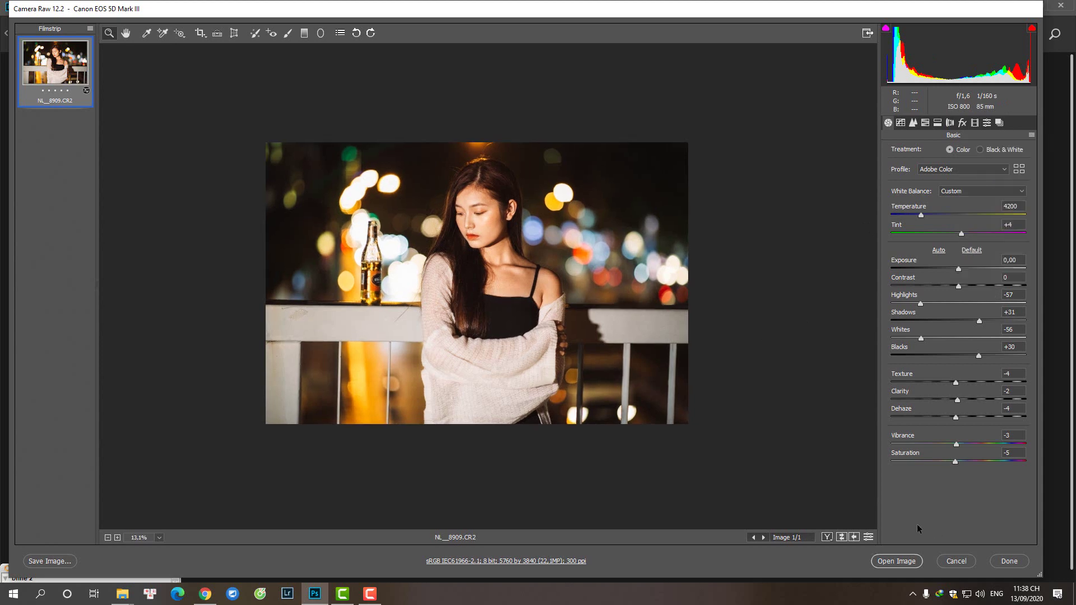
Crop the canvas slightly wider past the photo's right edge
left_click(891, 561)
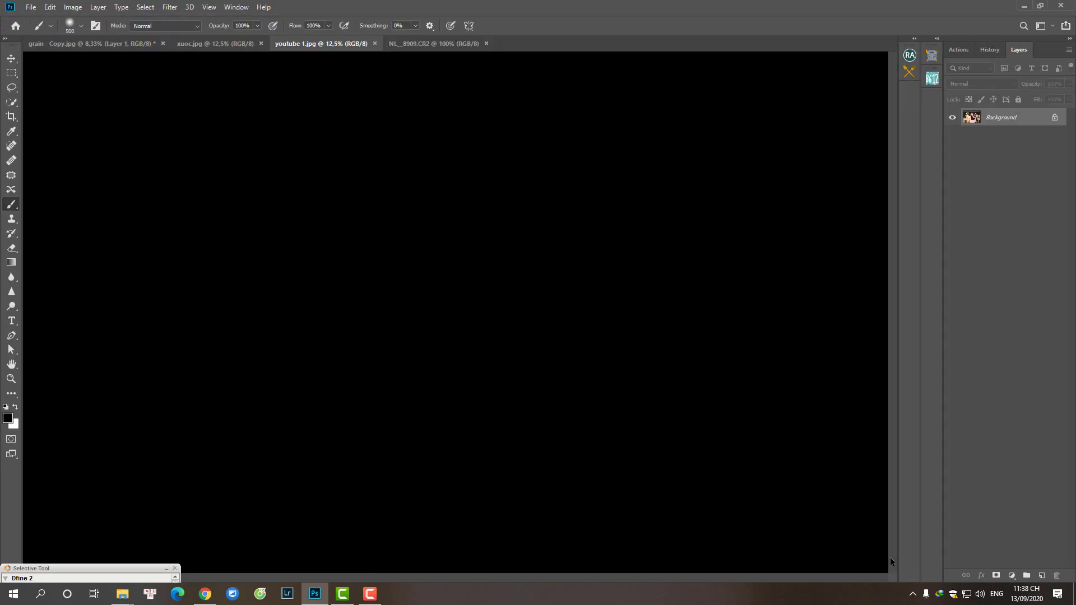
key("ctrl+minus")
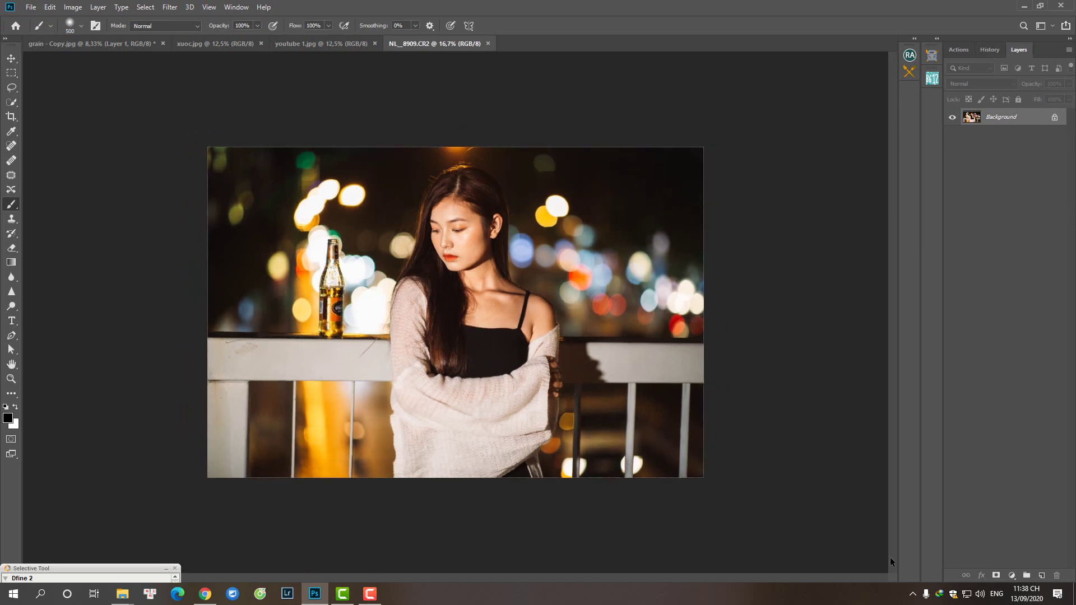
key("c")
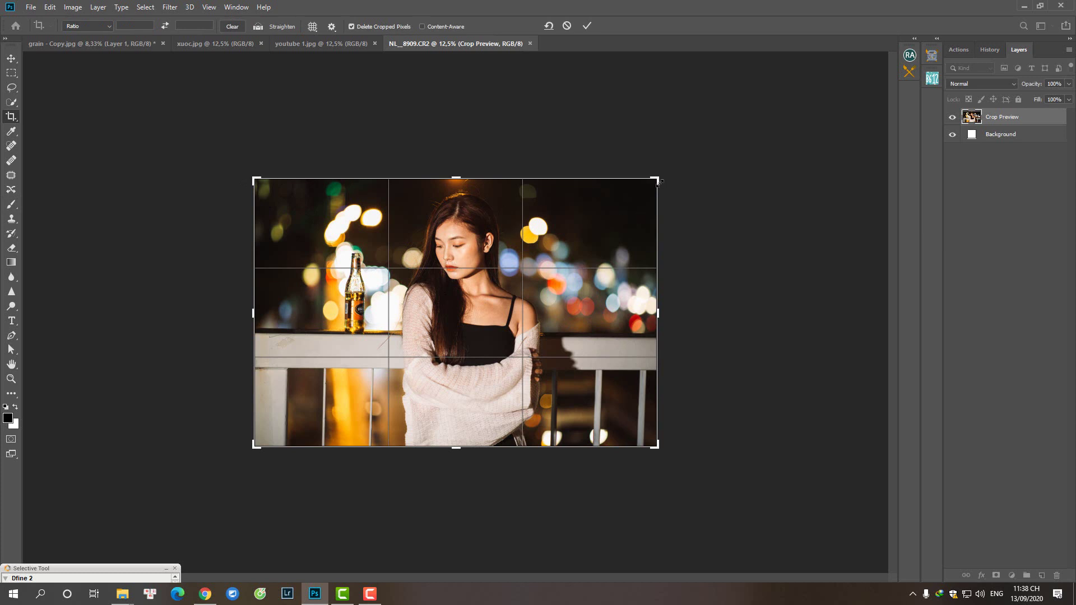
left_click_drag(658, 181, 661, 182)
key("Return")
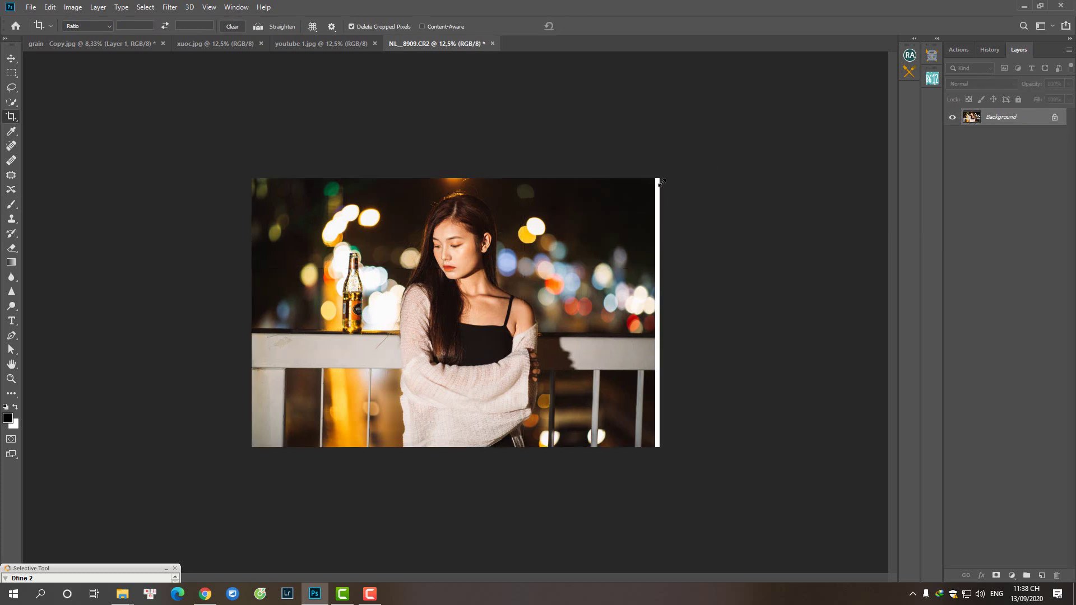
Select the photo's right strip and stretch it over the white edge
key("m")
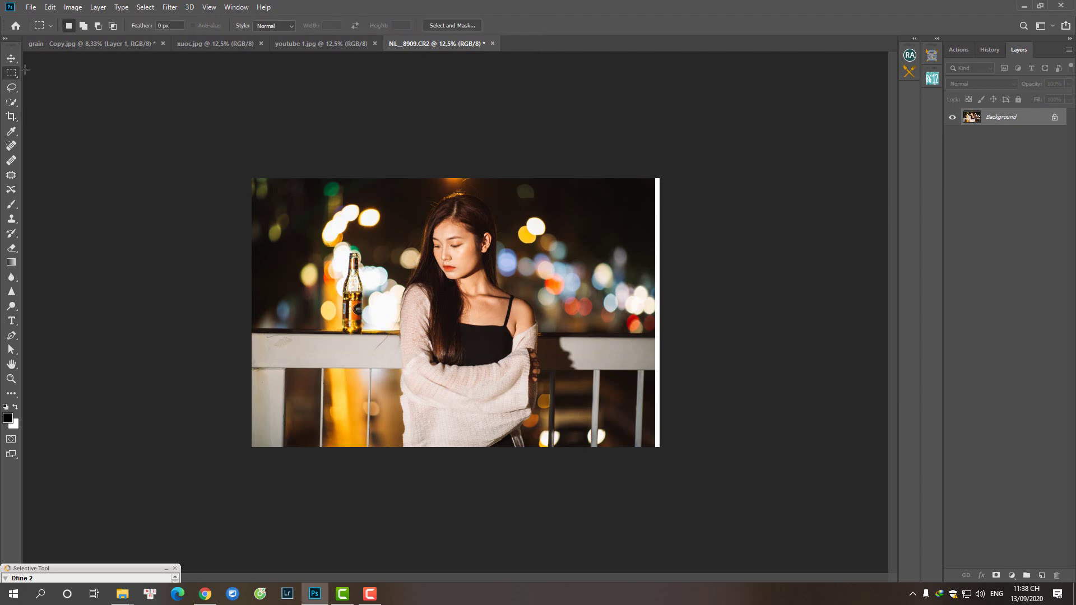
right_click(13, 74)
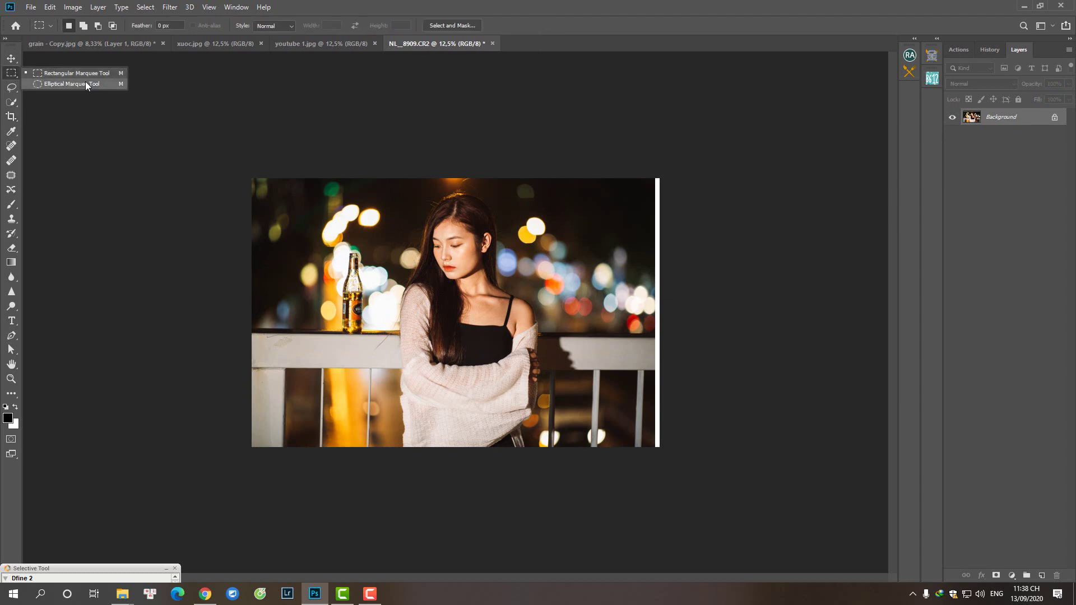
left_click(113, 68)
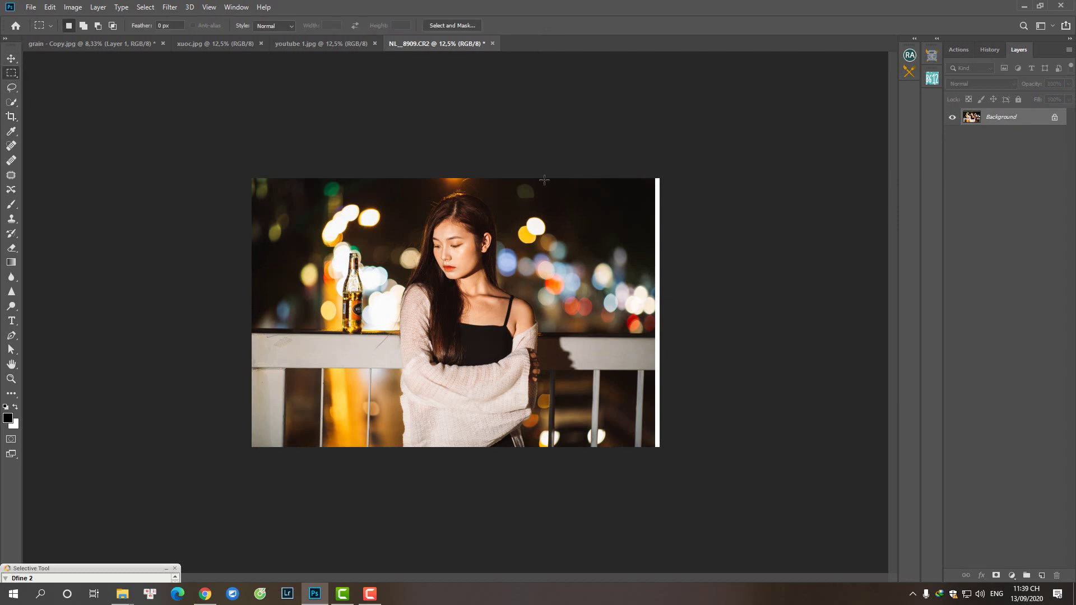
left_click_drag(548, 163, 664, 493)
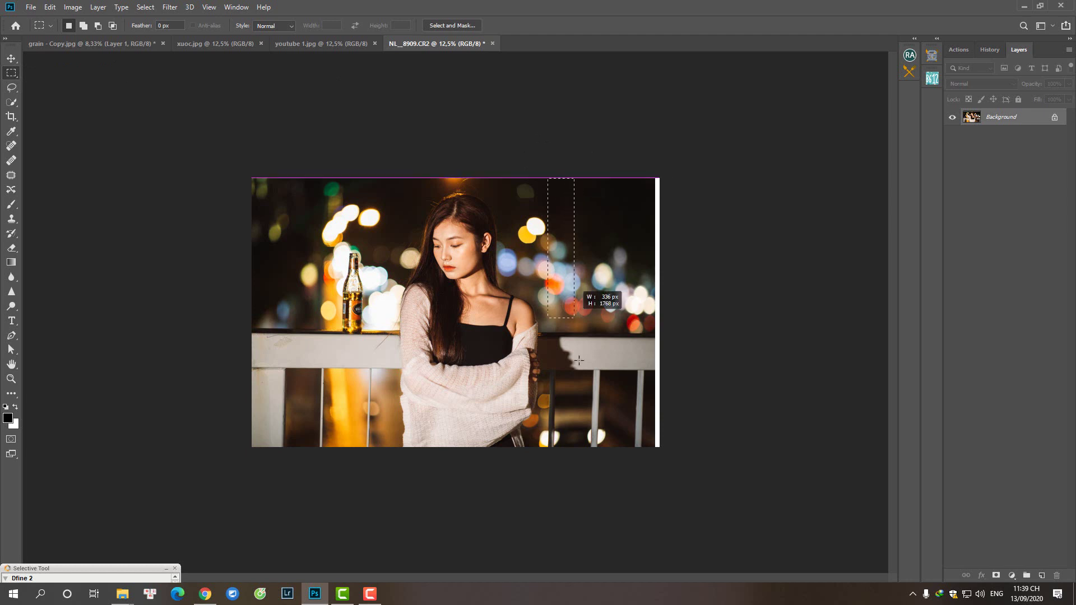
key("ctrl+t")
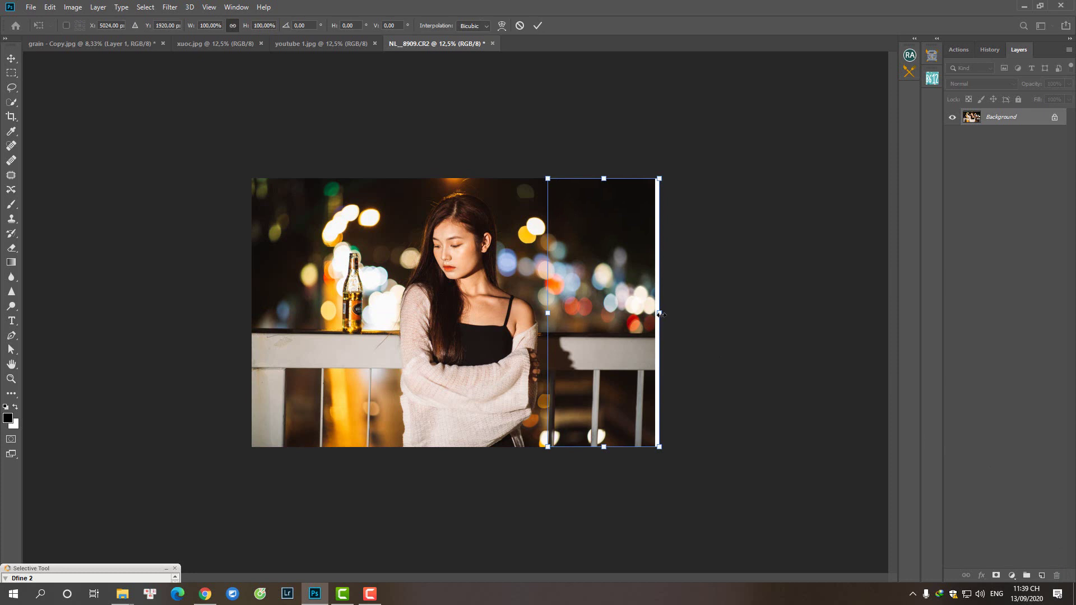
left_click_drag(660, 314, 665, 315)
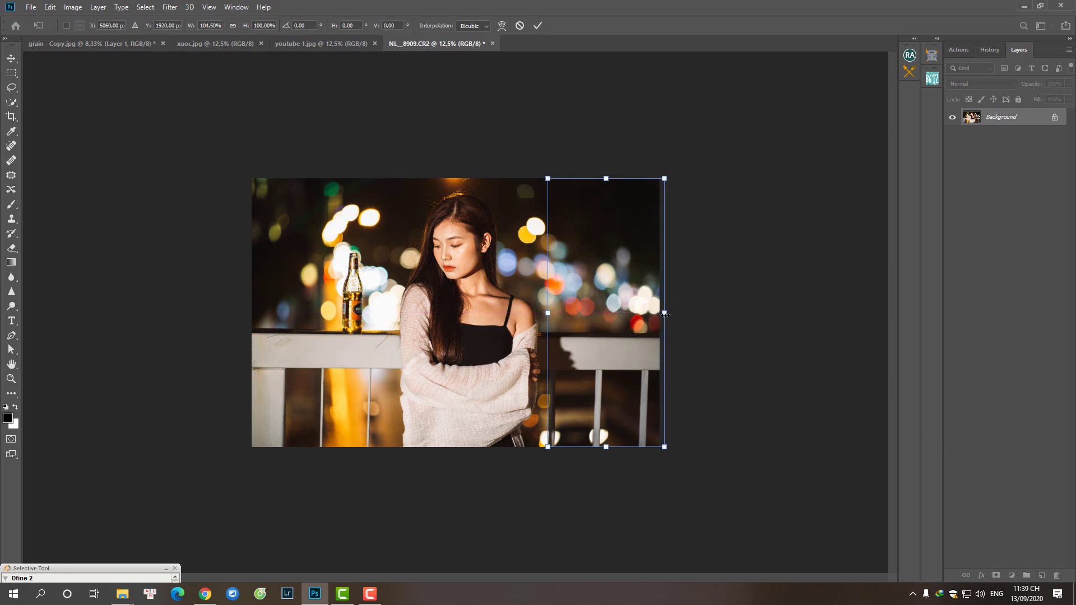
key("Return")
Clear the selection, compare pre- and post-stretch History states, and inspect the face
key("ctrl+d")
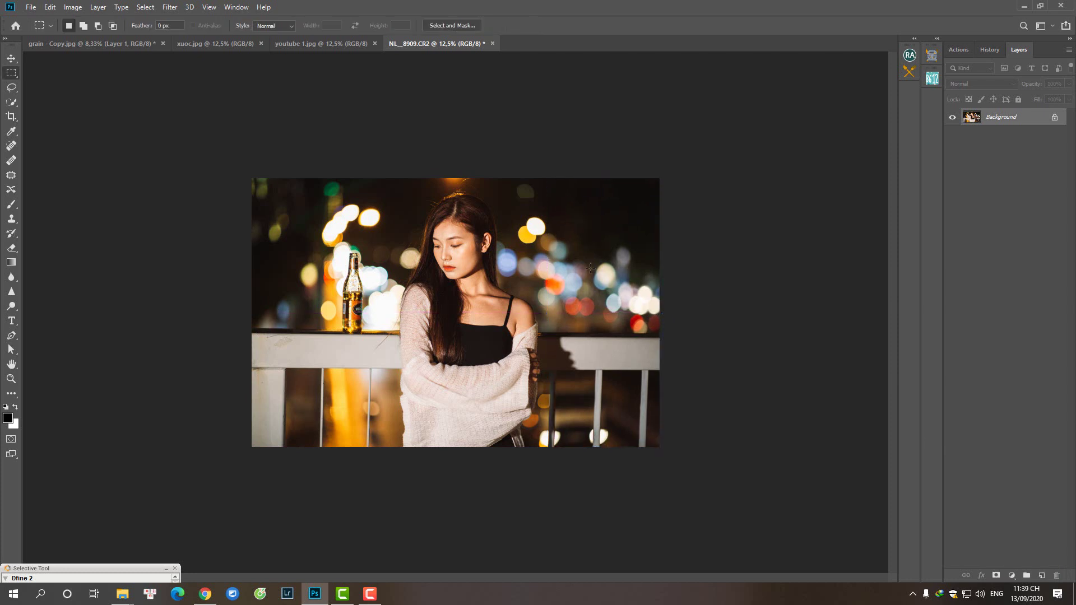
left_click(988, 50)
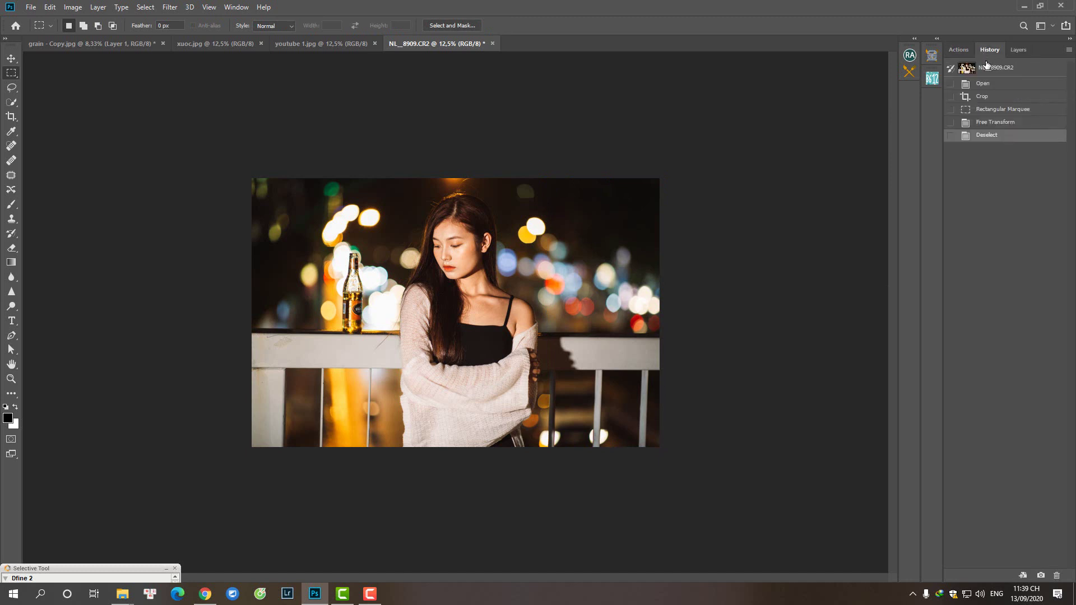
left_click(998, 69)
left_click(990, 137)
left_click_drag(443, 257, 505, 255)
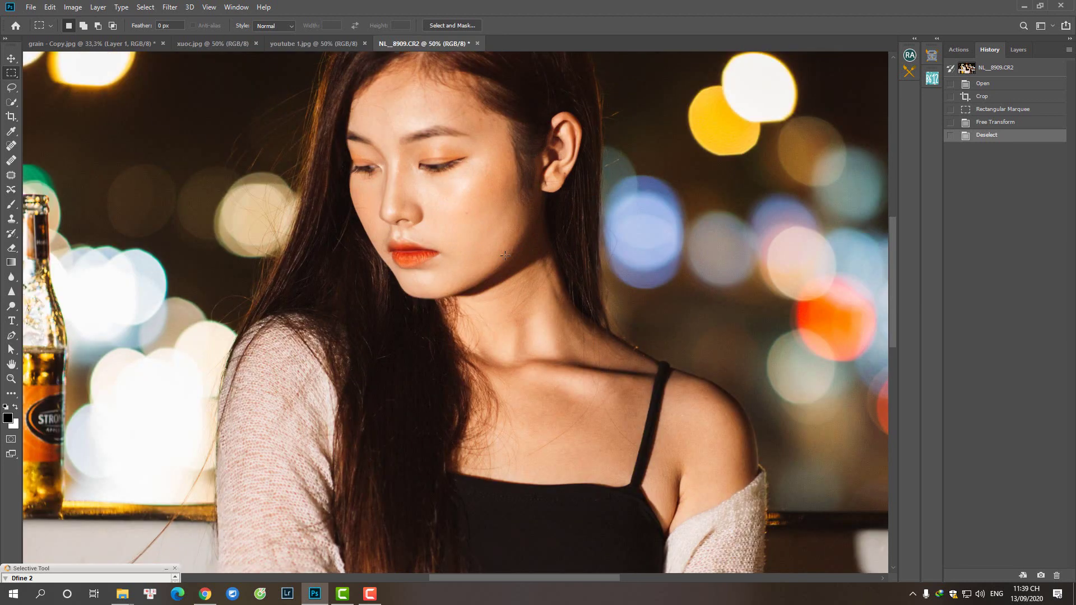
scroll(505, 256, "down", 1)
scroll(505, 255, "down", 1)
scroll(505, 255, "down", 1)
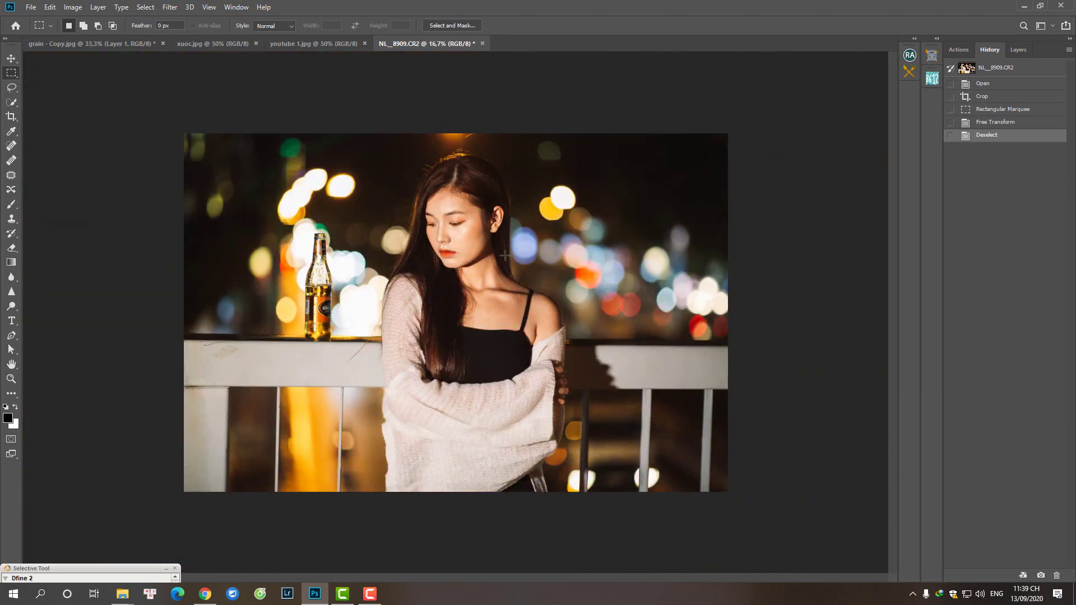
Add Camera Raw grain with amount 30, size 37 and roughness 66, and apply it
key("ctrl+shift+a")
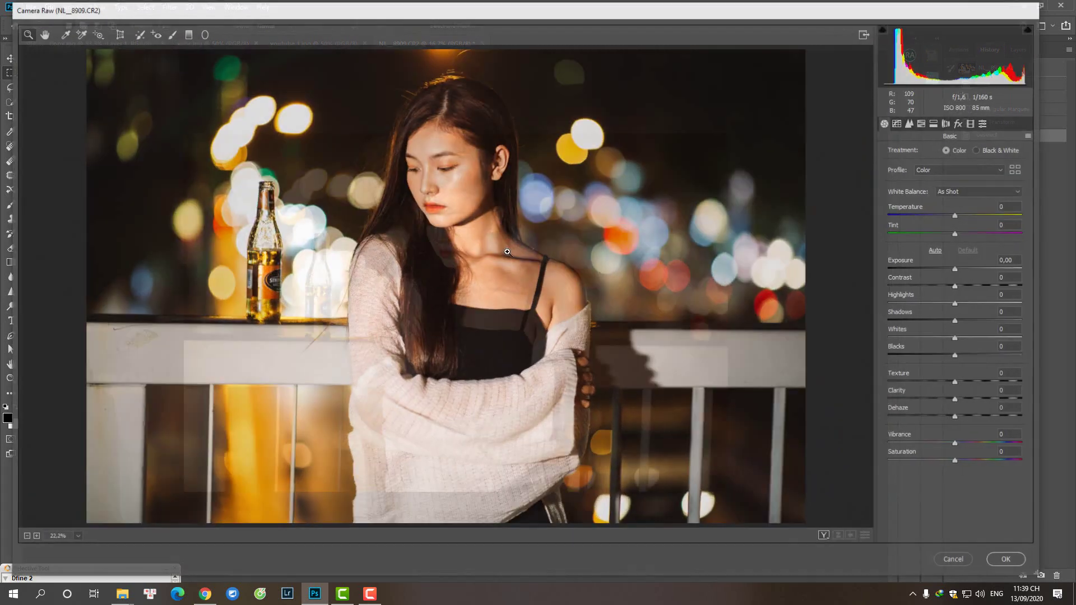
left_click(961, 123)
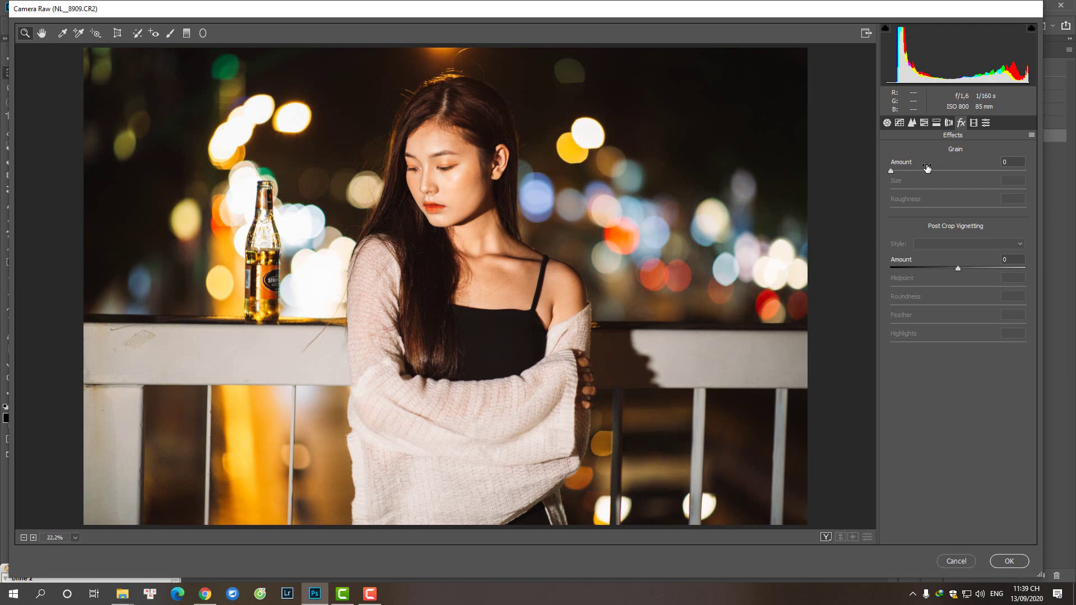
left_click(923, 170)
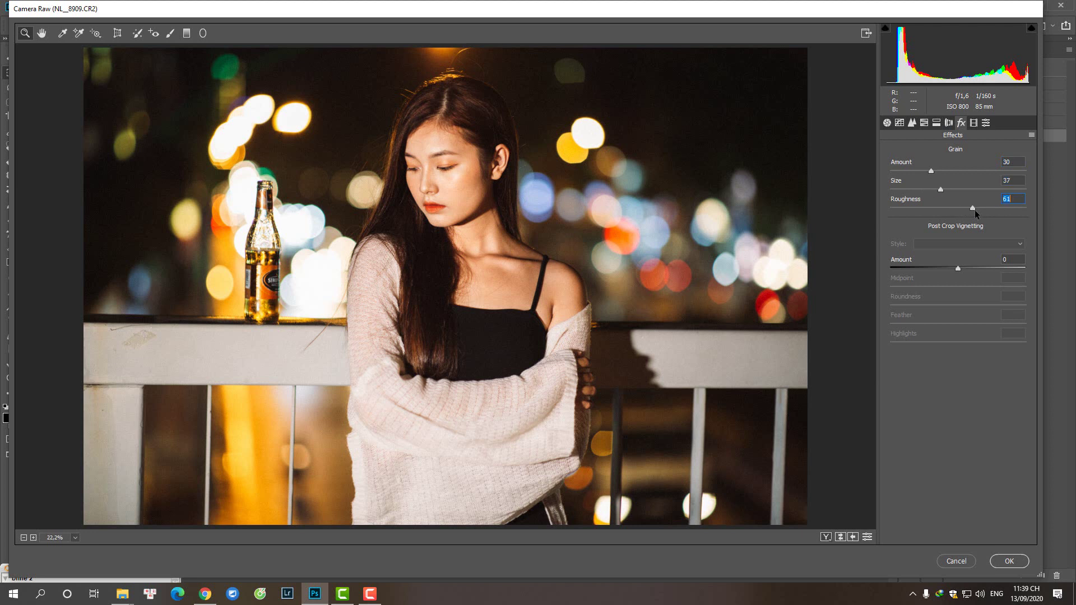
left_click_drag(981, 209, 983, 209)
key("Return")
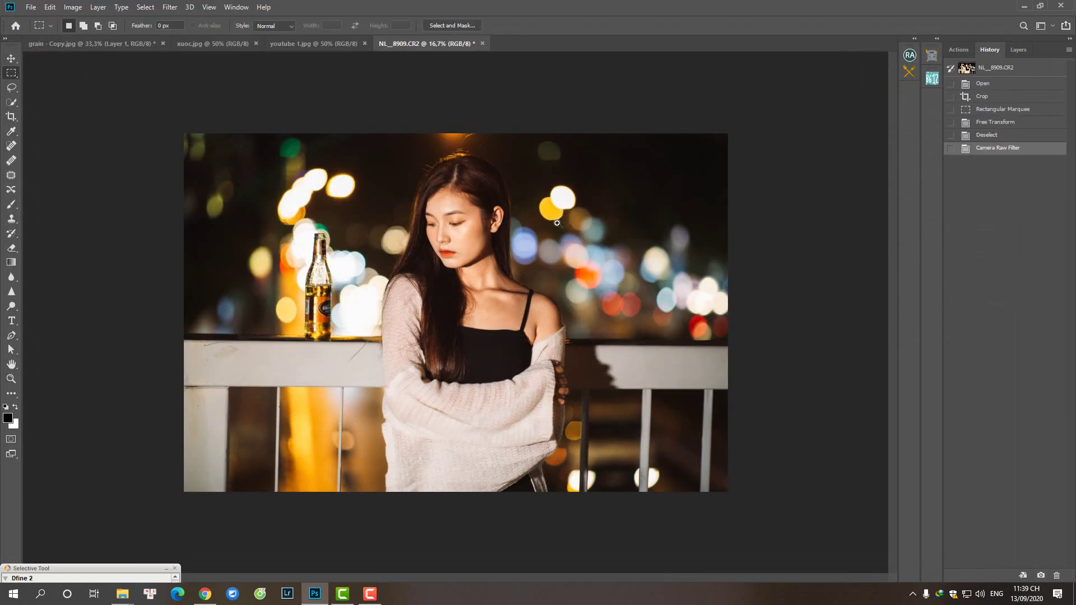
Step back in History to before the Camera Raw grain filter
left_click(464, 228, "ctrl")
key("ctrl+minus")
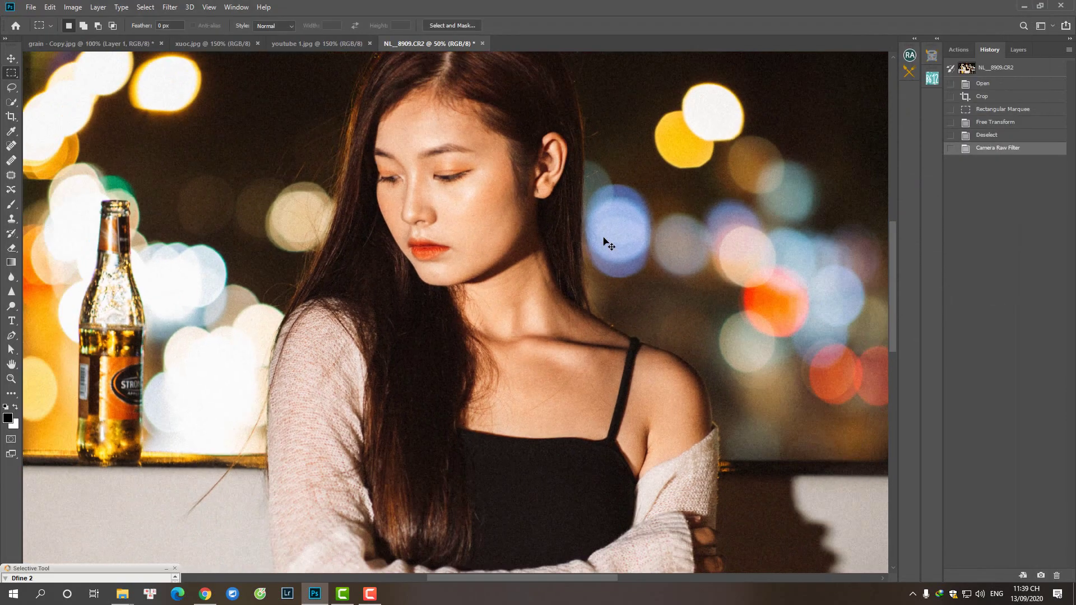
key("ctrl+minus")
key("ctrl+minus")
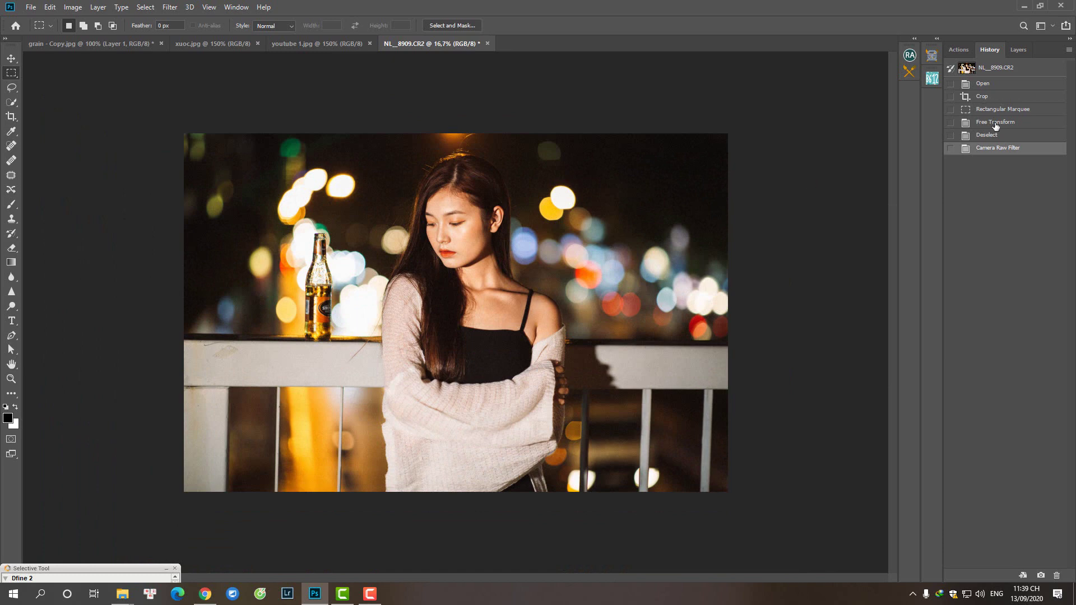
left_click(996, 138)
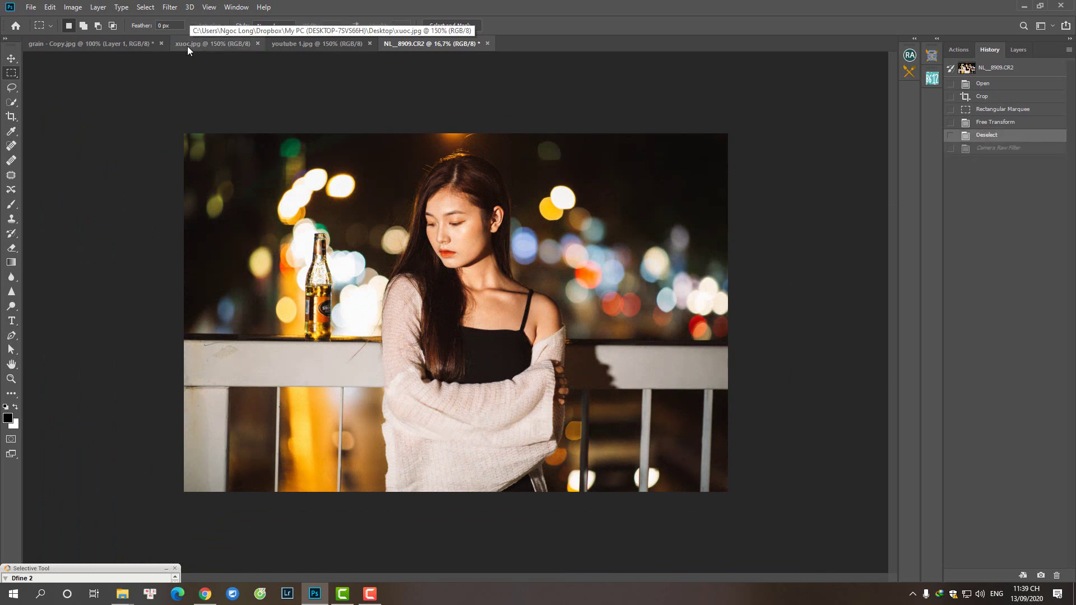
Select the entire texture in the grain - Copy.jpg document
left_click(91, 43)
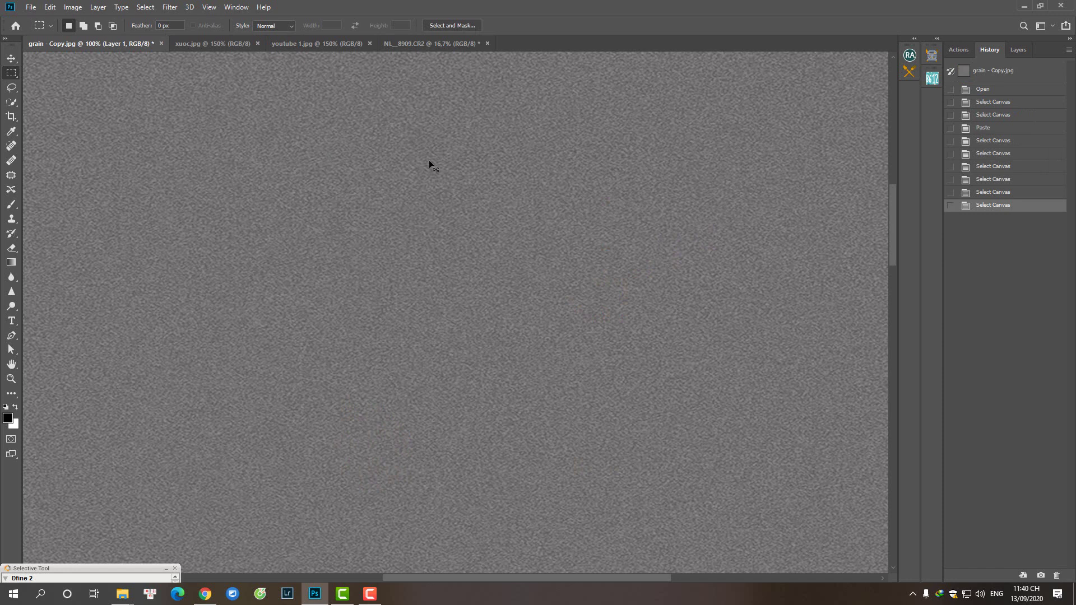
key("ctrl+0")
key("ctrl+minus")
key("ctrl+a")
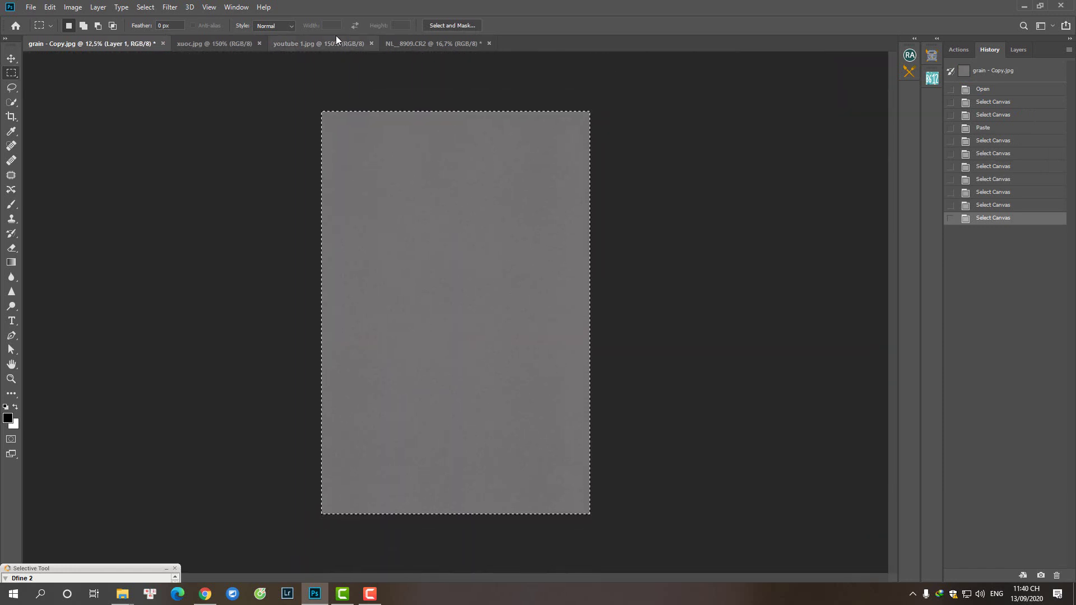
Paste the grain texture into the portrait, rotated and scaled to cover the frame
left_click(414, 44)
key("ctrl+v")
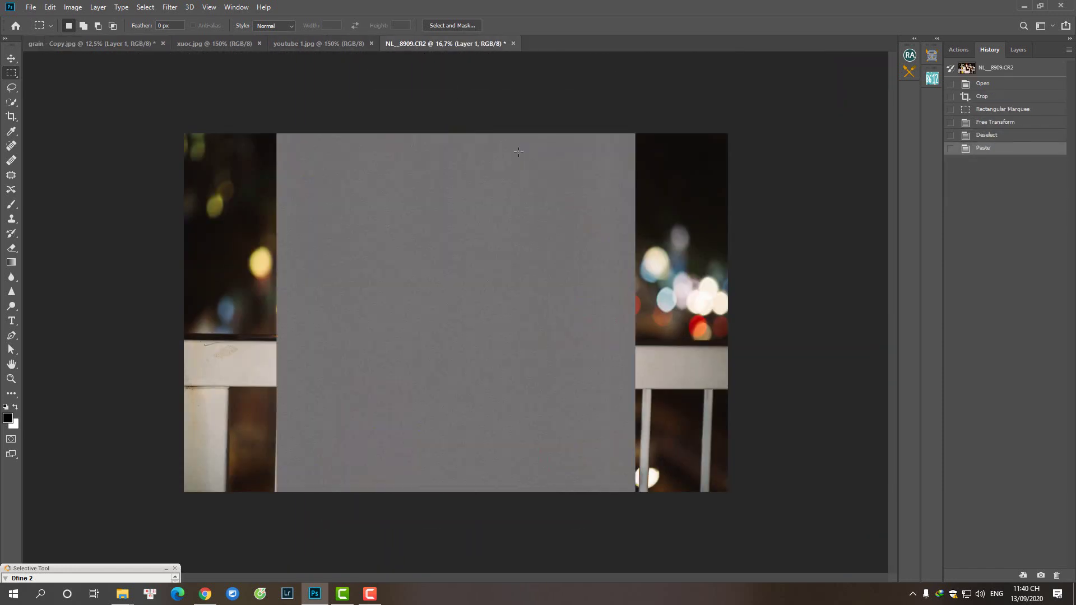
key("ctrl+t")
left_click_drag(647, 133, 128, 169)
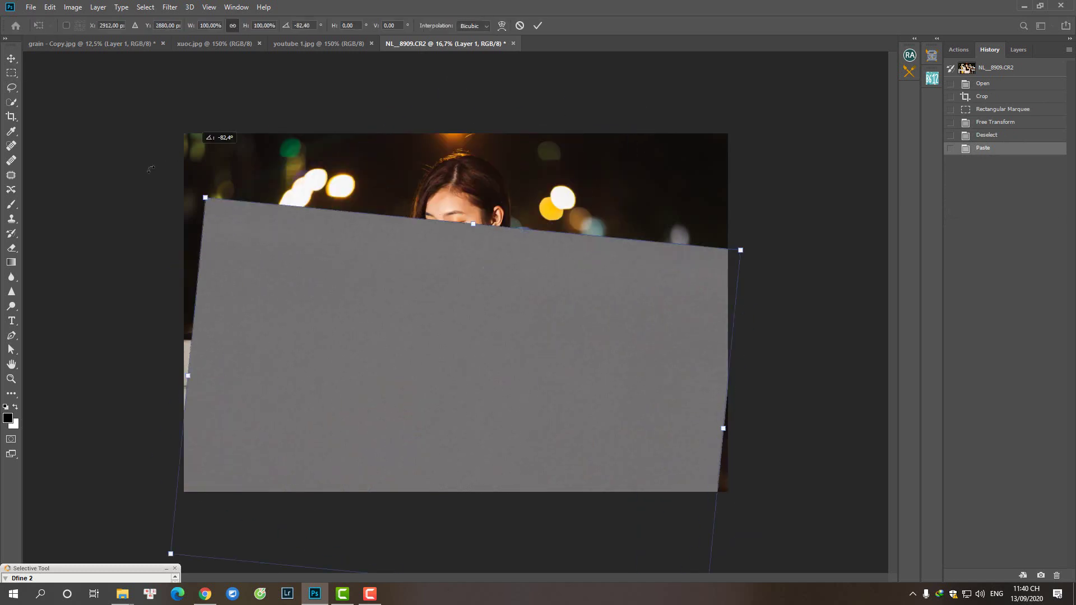
mouse_move(244, 229)
left_mouse_down()
mouse_move(236, 168)
mouse_move(247, 153)
left_mouse_up()
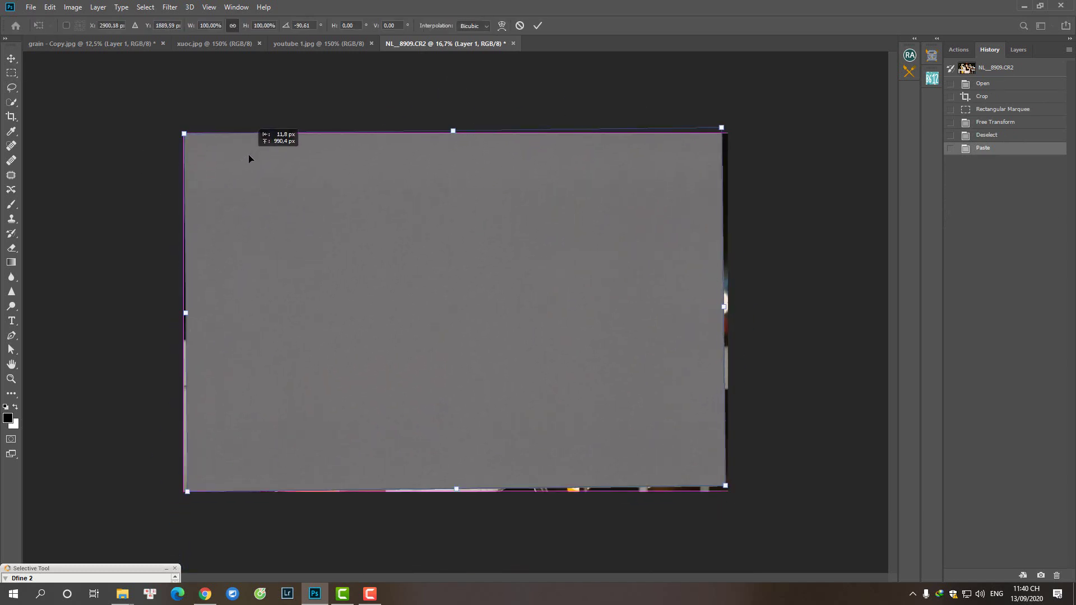
left_click_drag(727, 485, 748, 495)
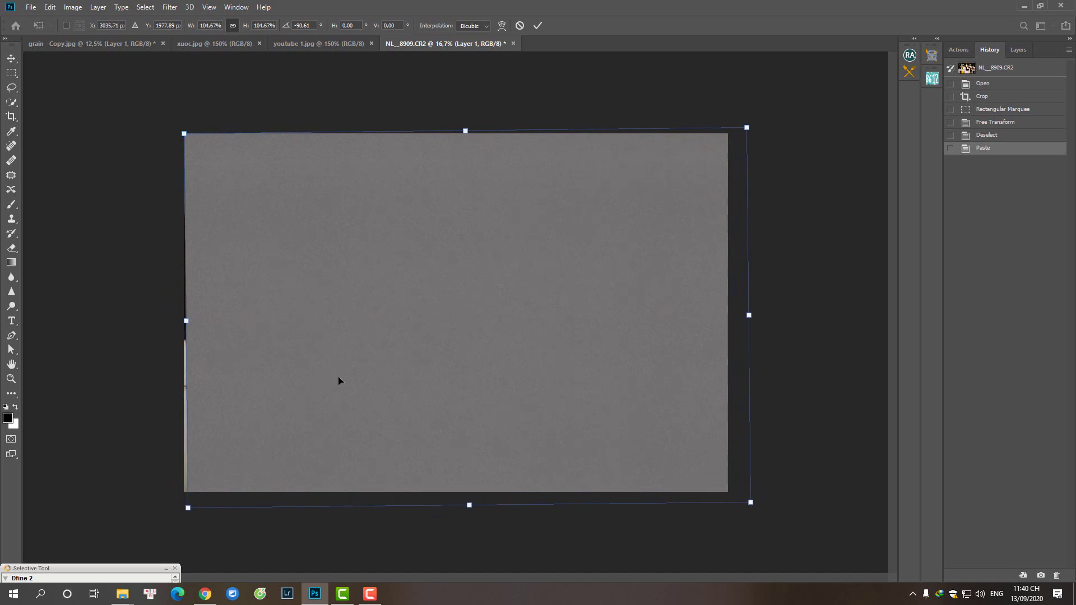
left_click_drag(321, 363, 302, 357)
left_click_drag(740, 115, 746, 93)
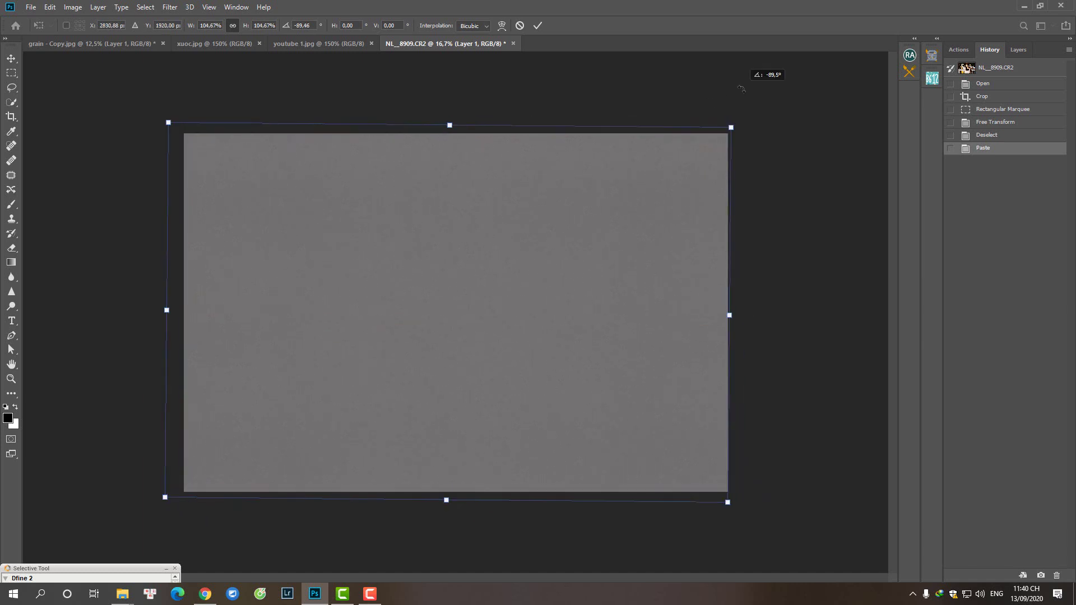
key("Return")
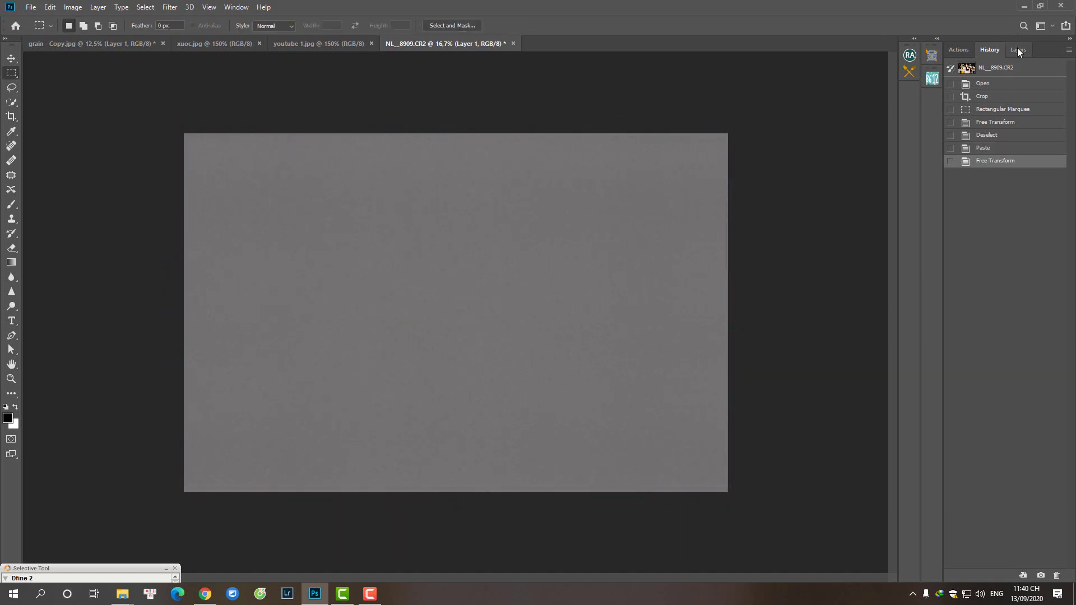
Preview the grain layer in Soft Light blend mode, then remove it
left_click(1018, 49)
left_click(1014, 84)
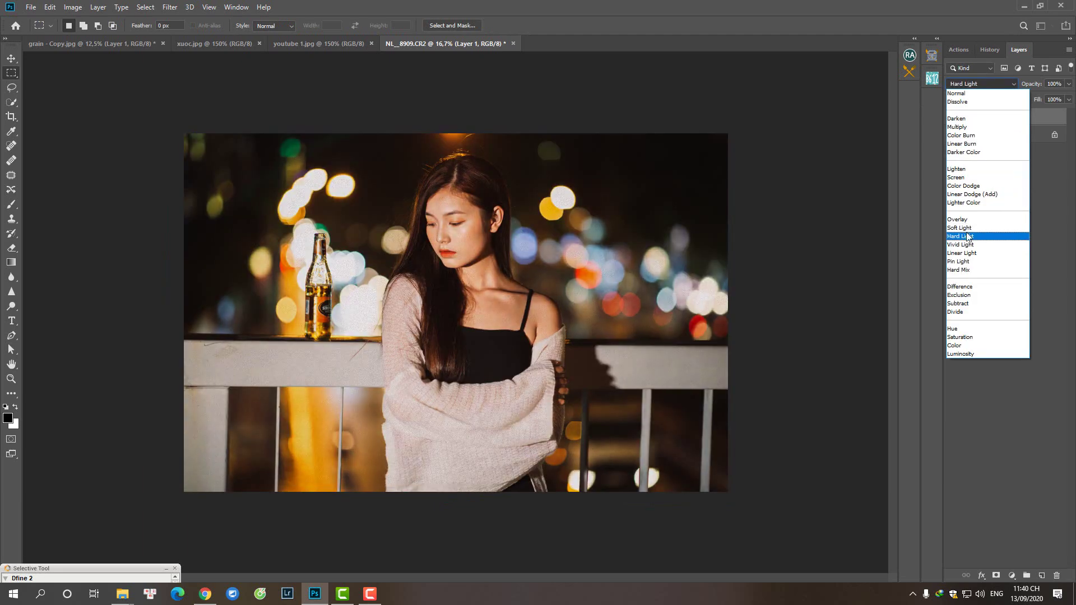
left_click(961, 228)
left_click_drag(458, 242, 569, 256)
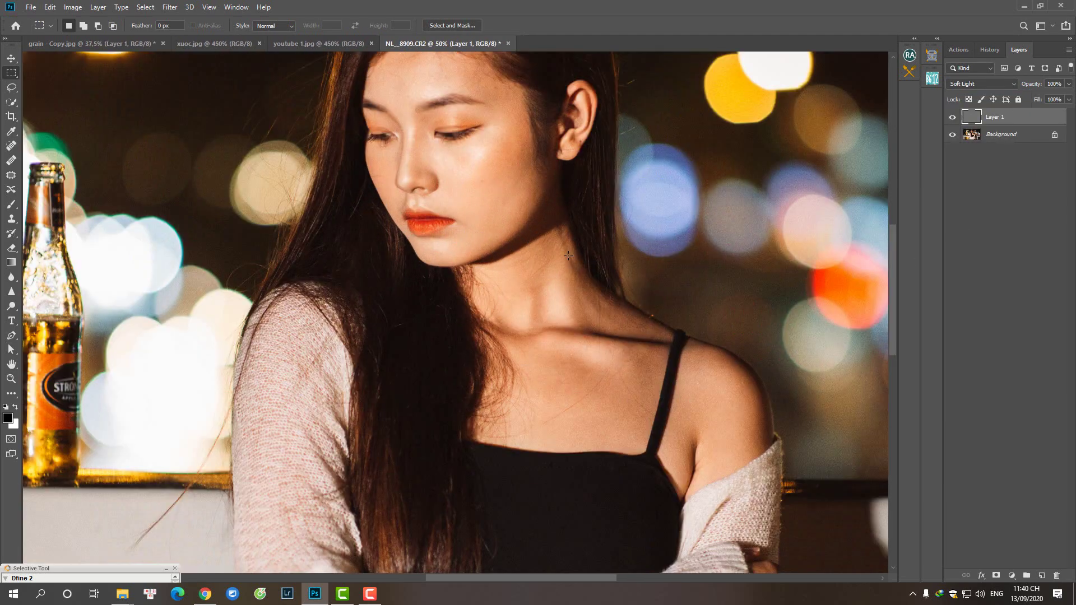
key("ctrl+minus")
key("ctrl+minus")
key("ctrl+minus")
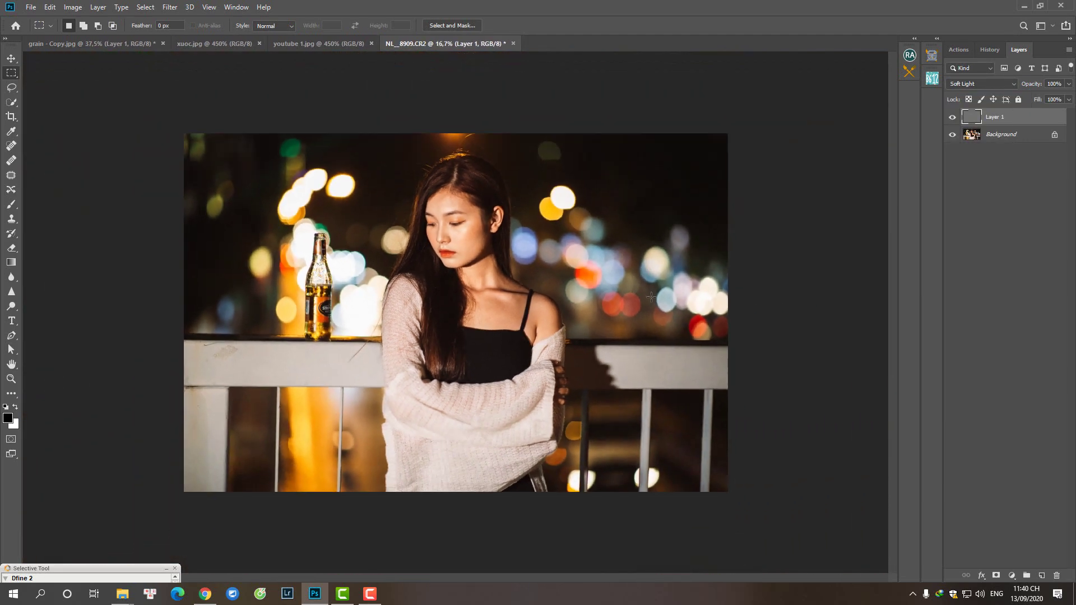
key("ctrl+e")
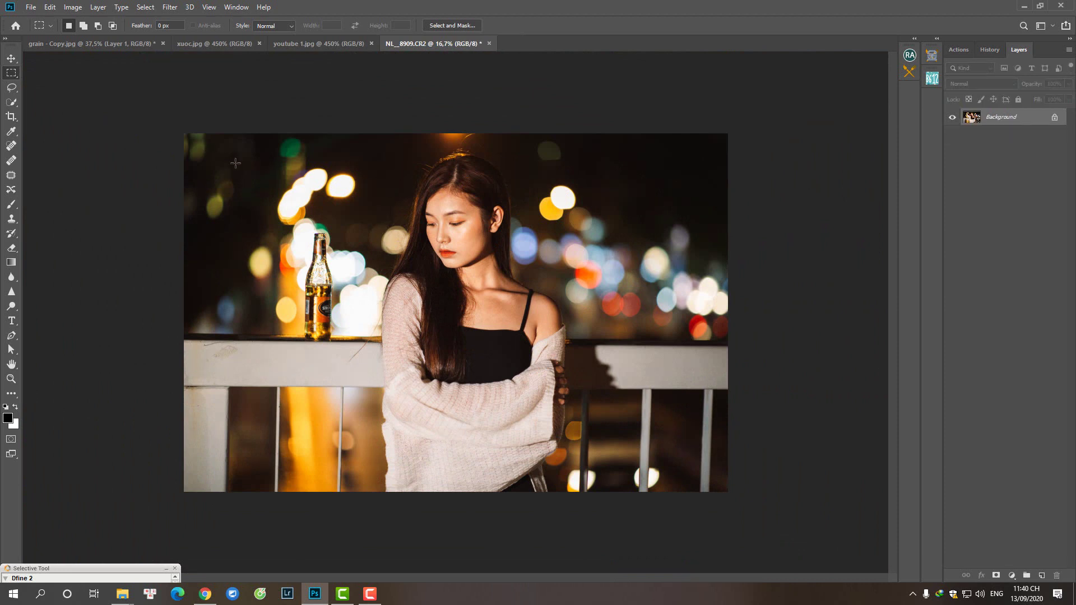
Patch away two blemishes on the forehead with the Patch tool
key("j")
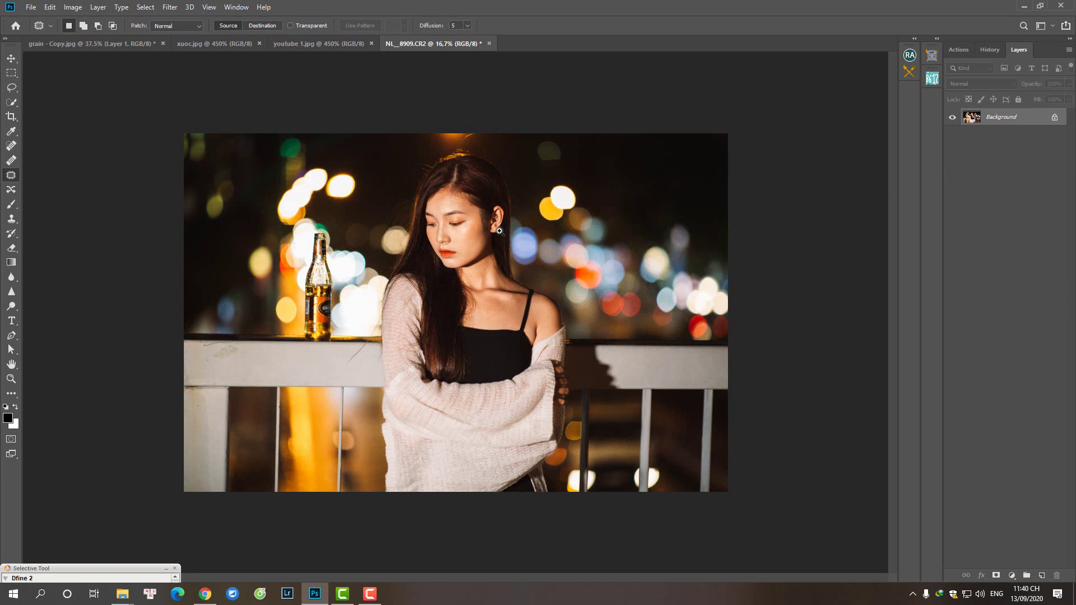
scroll(499, 230, "up", 4)
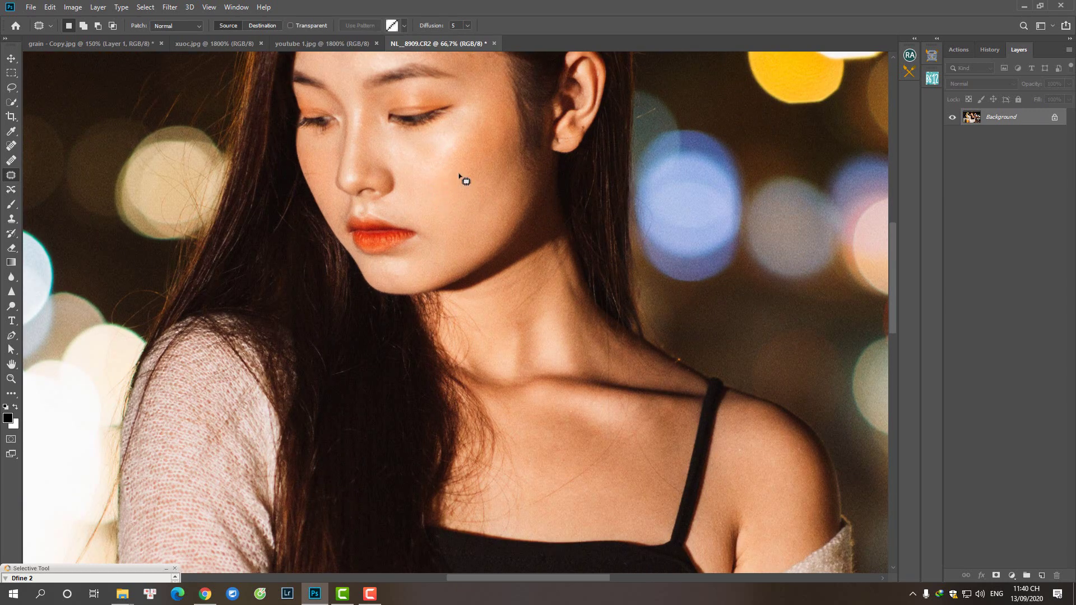
scroll(465, 181, "up", 3)
left_click_drag(344, 163, 342, 168)
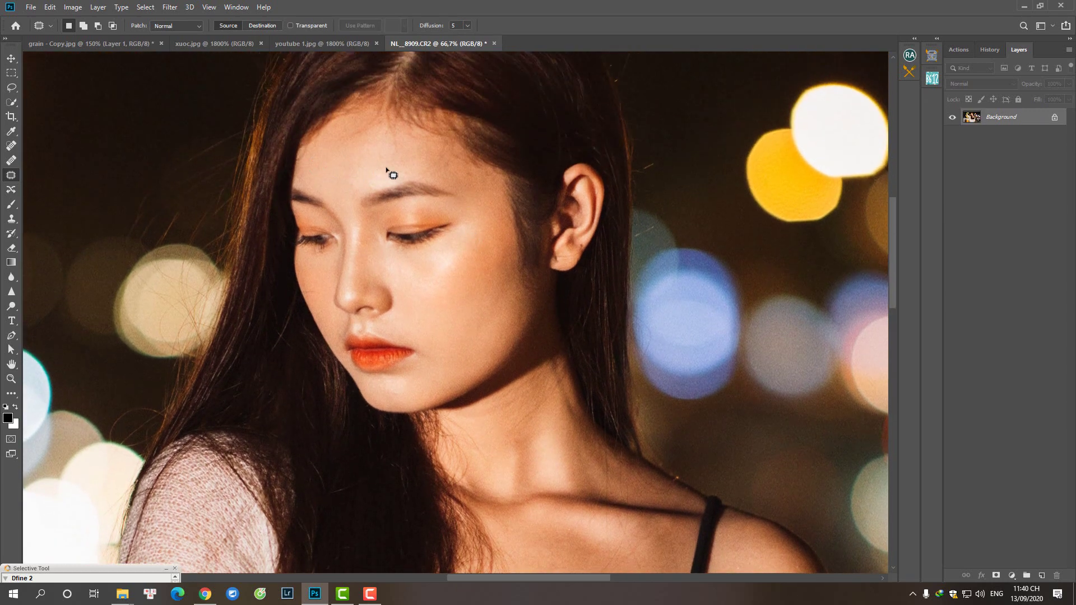
left_click_drag(440, 164, 472, 172)
key("ctrl+d")
left_click_drag(395, 151, 408, 149)
key("ctrl+d")
Patch the spots on both cheeks and the neck with clean skin
left_click_drag(463, 337, 452, 329)
key("ctrl+d")
mouse_move(538, 428)
left_mouse_down()
mouse_move(532, 411)
mouse_move(555, 414)
left_mouse_up()
key("ctrl+d")
left_click_drag(523, 445, 538, 428)
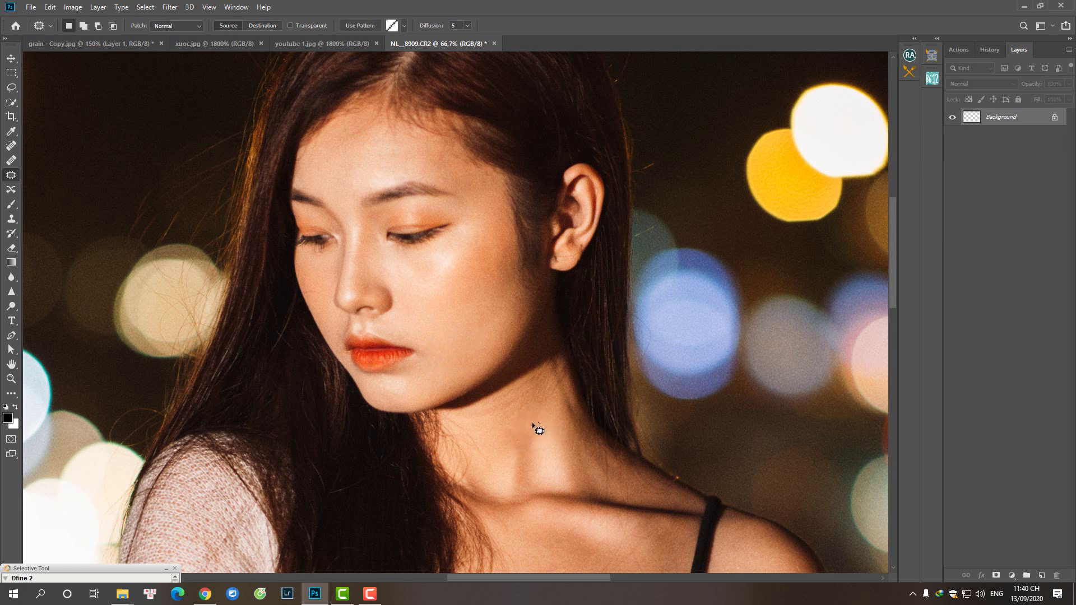
key("ctrl+d")
left_click_drag(312, 299, 317, 284)
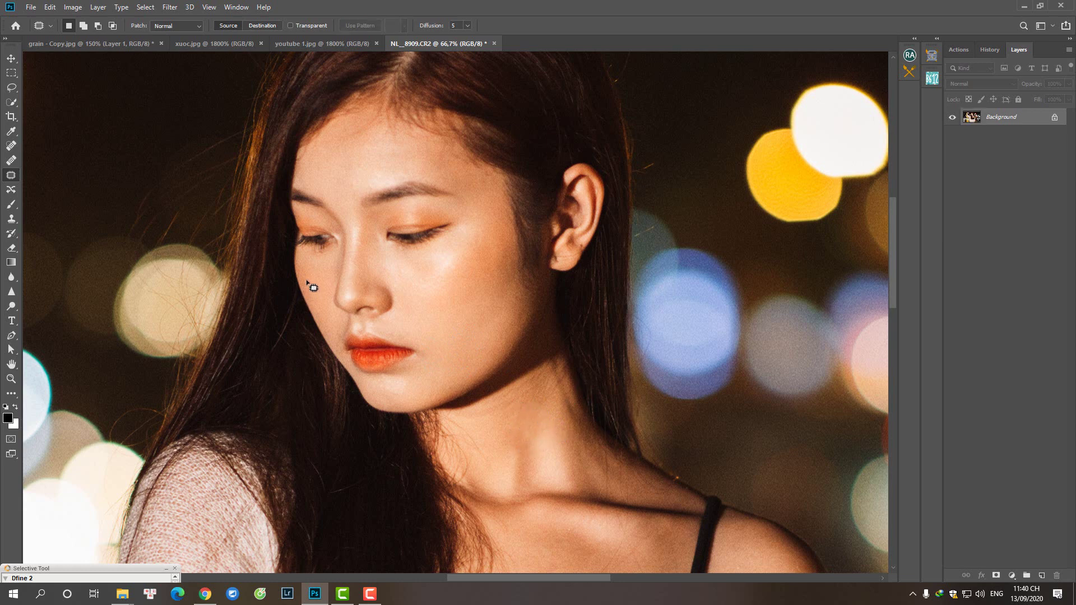
key("ctrl+d")
scroll(450, 274, "down", 1)
scroll(450, 275, "down", 2)
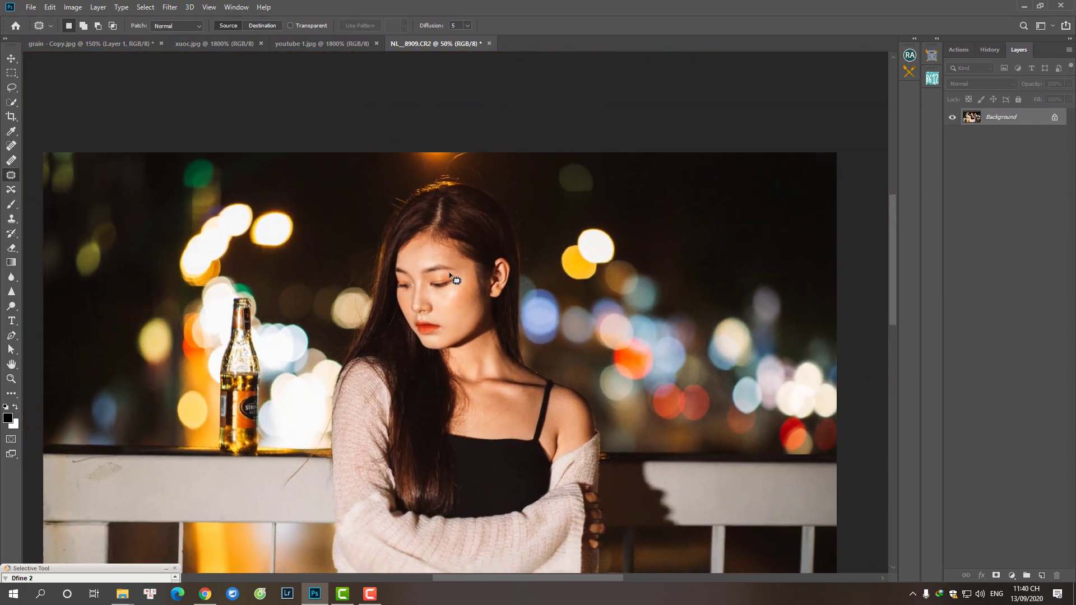
scroll(450, 275, "down", 1)
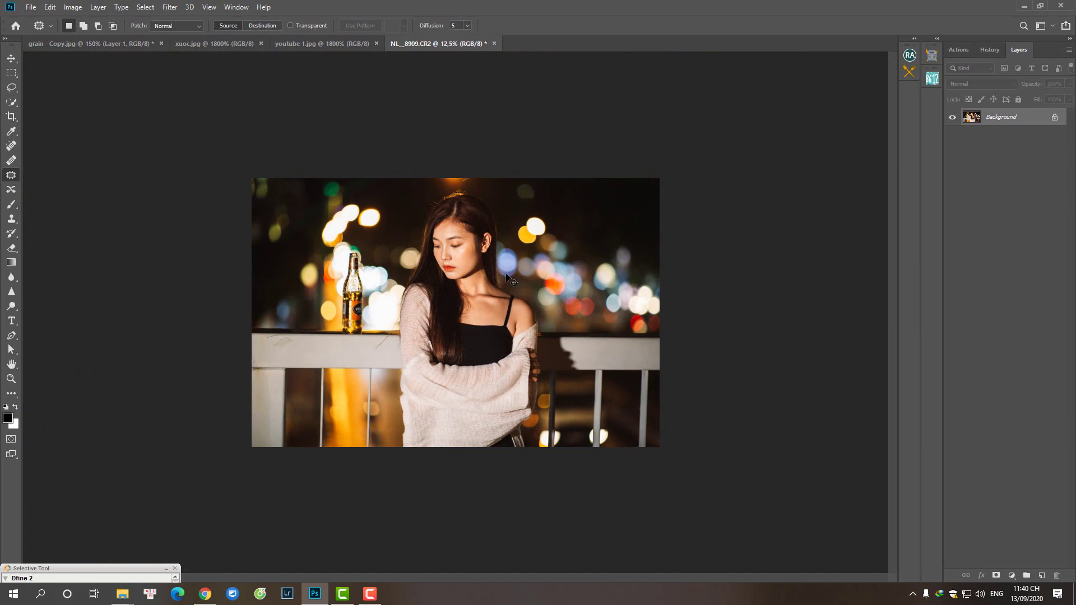
Reshape the shoulder and neck with Liquify Forward Warp, resizing the brush as needed
key("ctrl+shift+x")
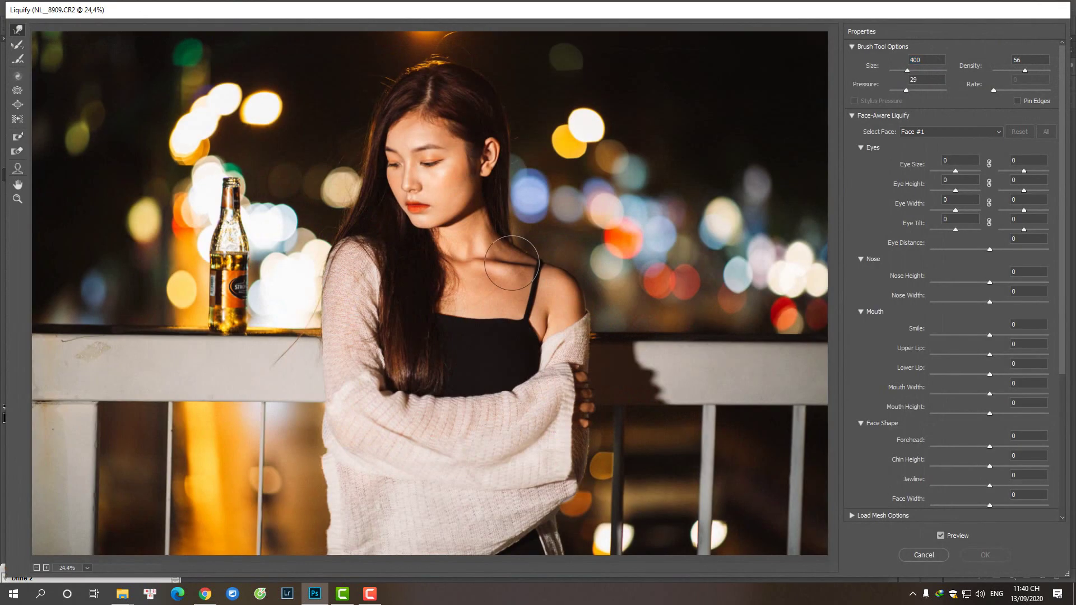
key("bracketright")
key("bracketright")
key("bracketright")
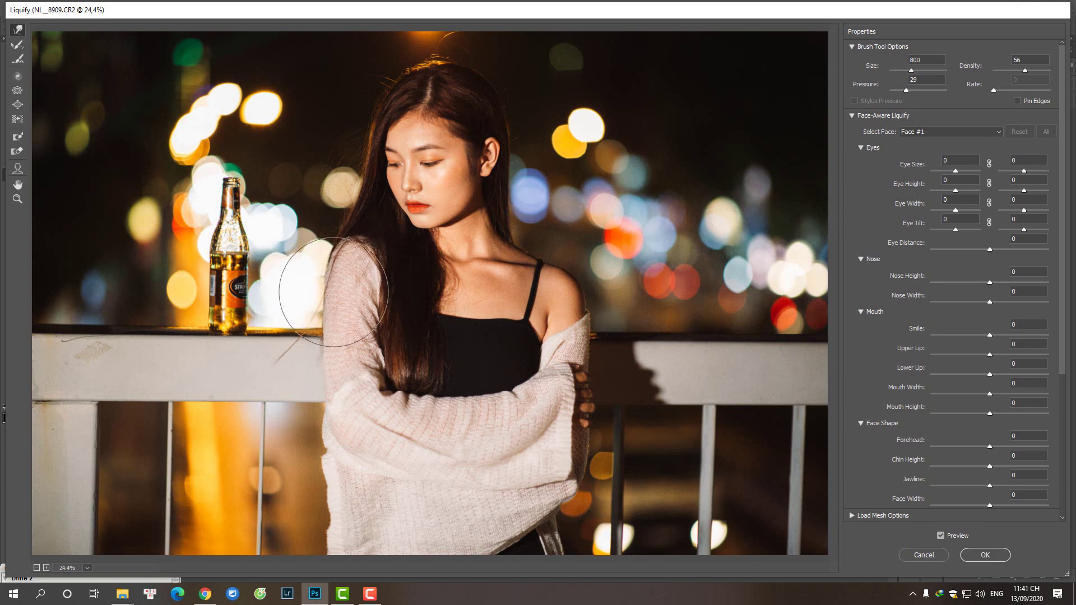
key("bracketright")
key("bracketleft")
key("bracketleft")
key("bracketleft")
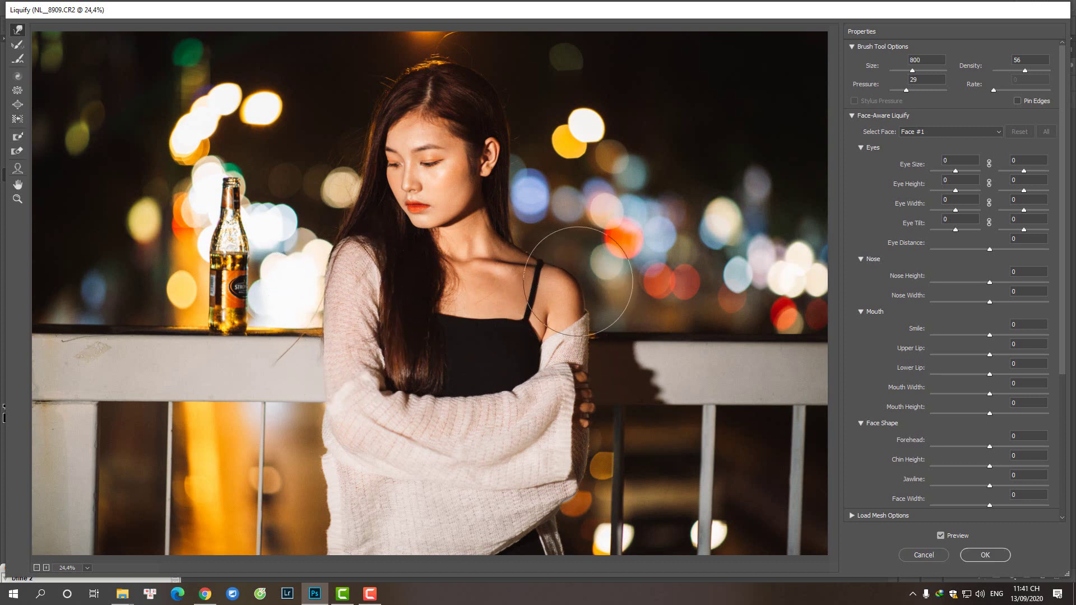
key("bracketleft")
key("bracketleft")
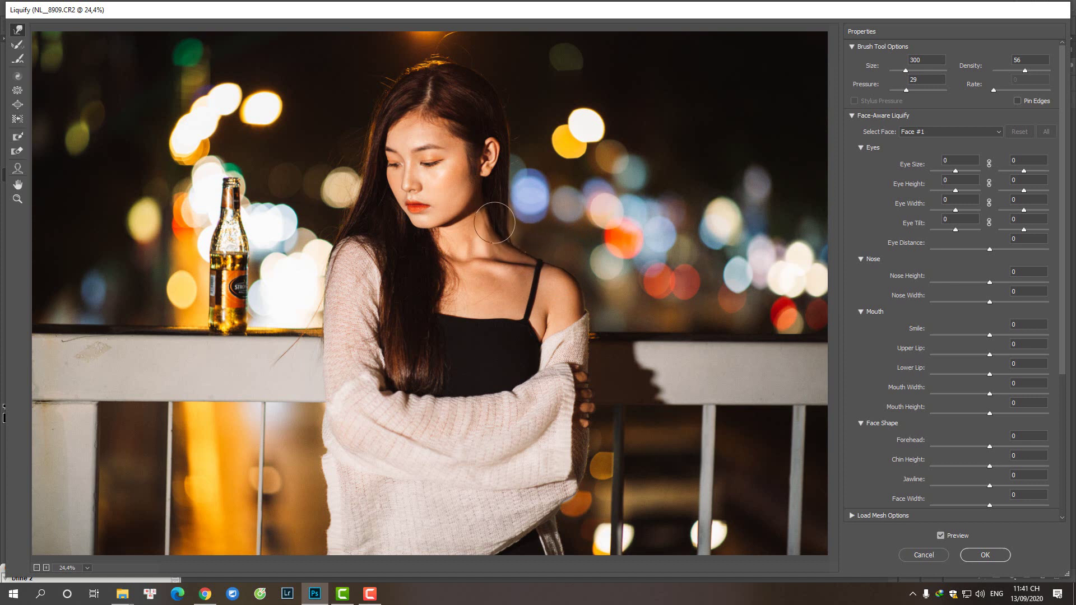
key("bracketright")
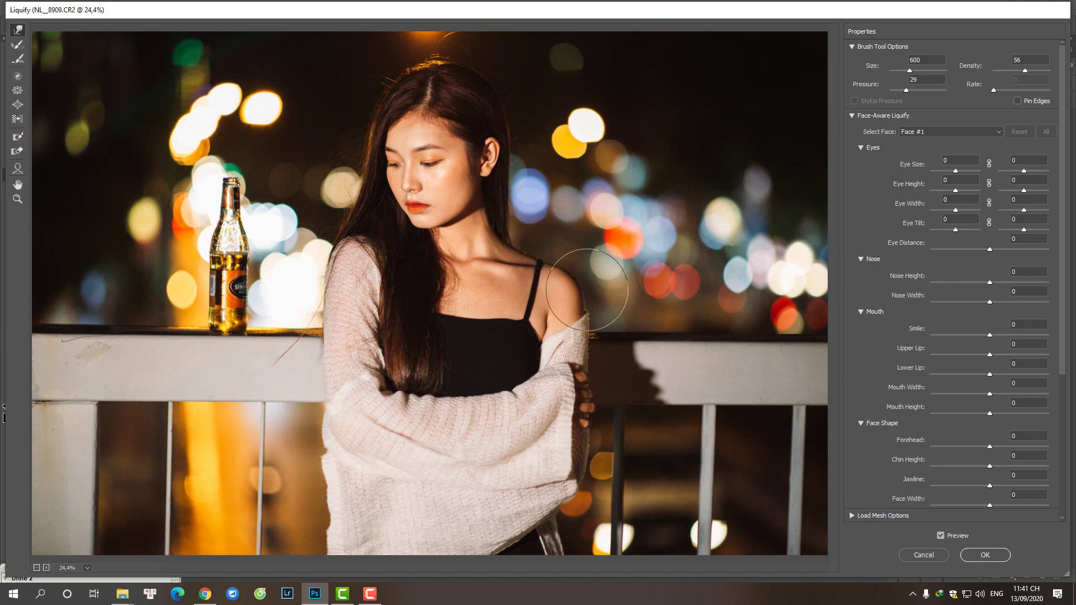
key("bracketright")
key("bracketleft")
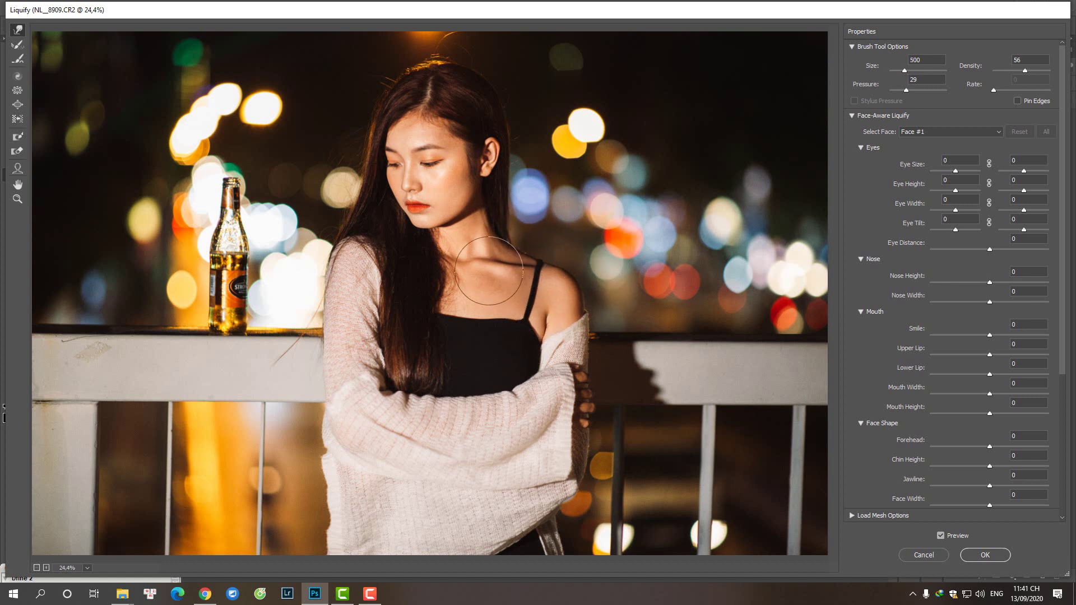
key("bracketright")
key("bracketright")
key("bracketright")
key("bracketright")
key("bracketright")
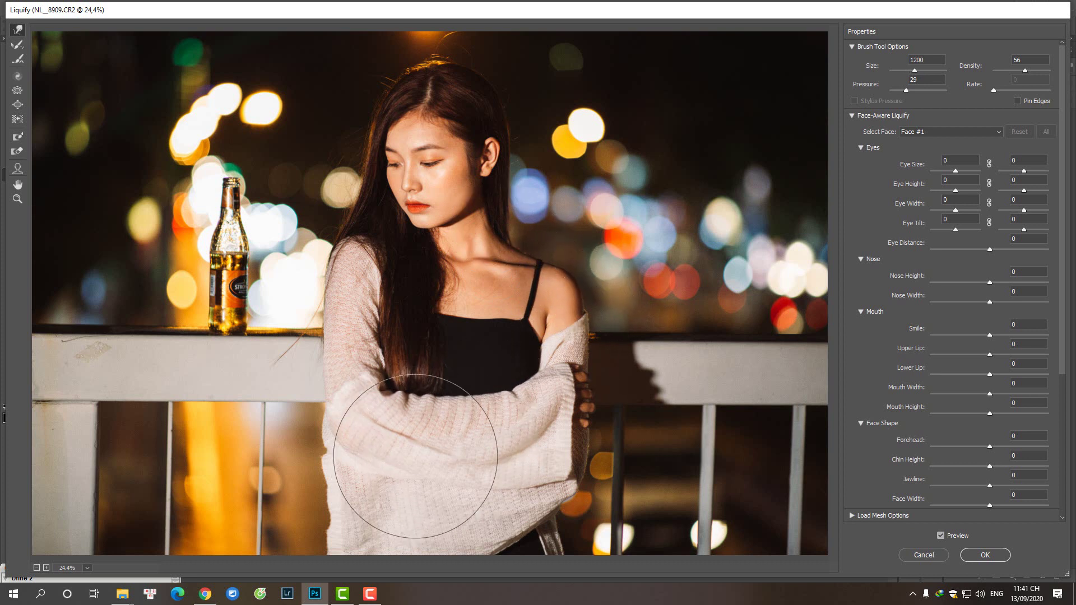
key("bracketleft")
key("bracketleft")
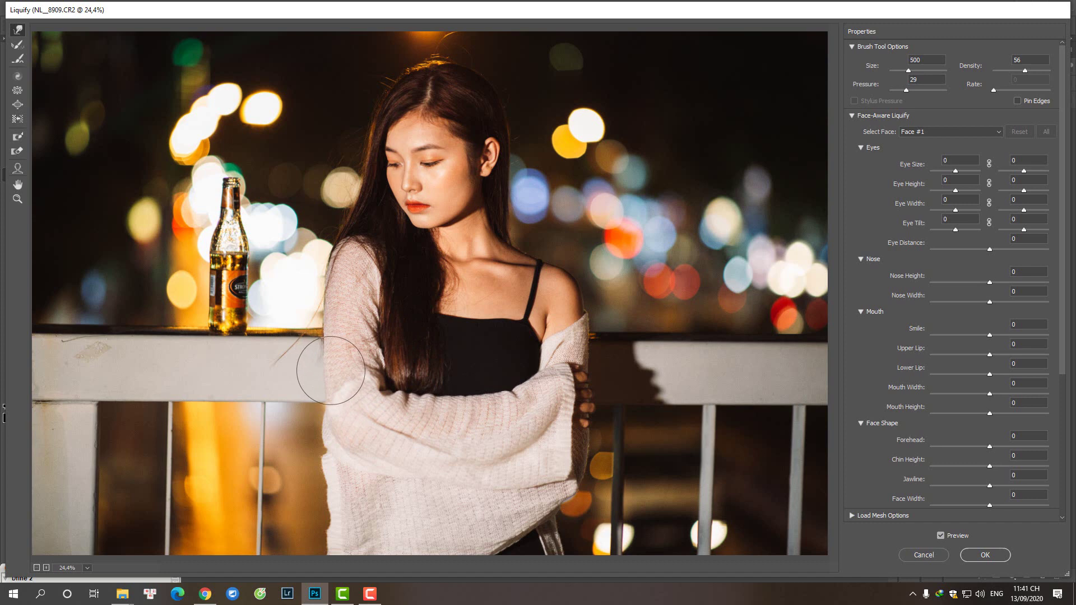
key("bracketleft")
key("bracketleft")
key("bracketleft")
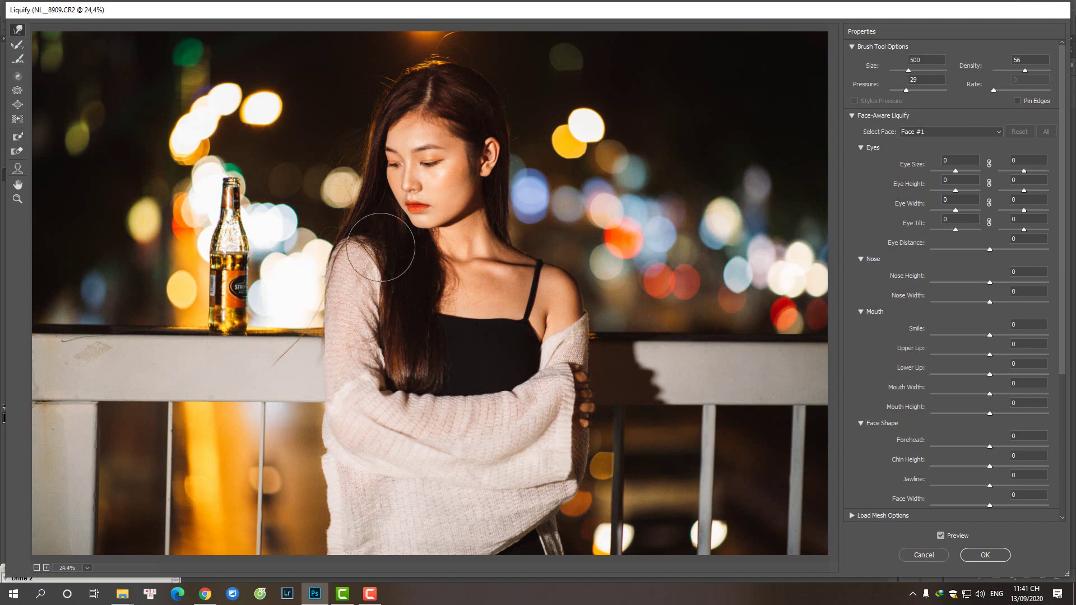
Subtly warp the hairline, cheek, jaw, chin and nose in Liquify
left_click(429, 160)
key("bracketleft")
key("bracketleft")
key("bracketleft")
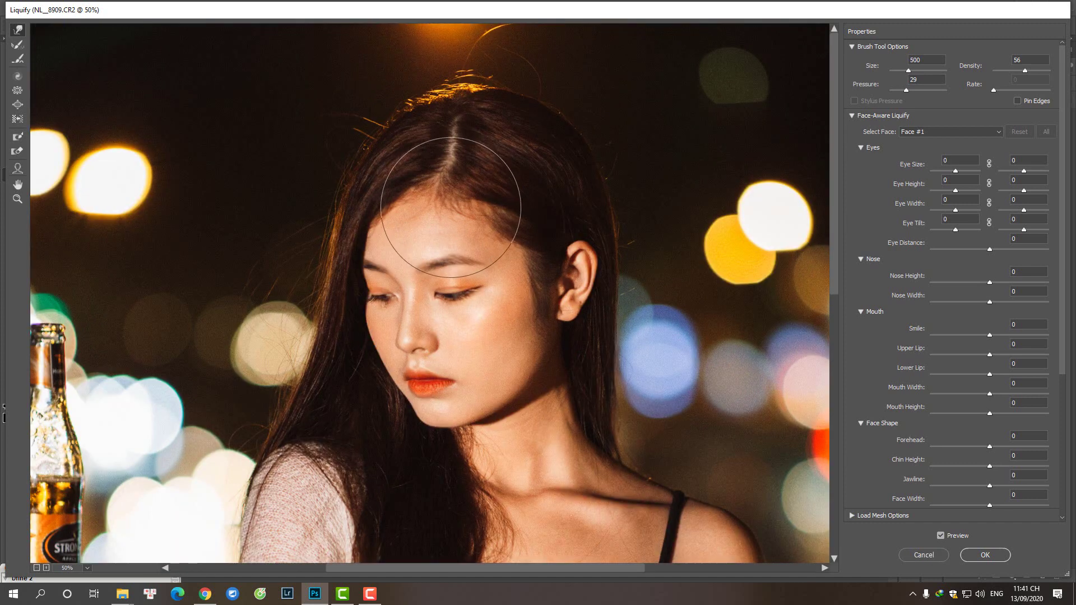
key("bracketleft")
key("bracketleft")
key("bracketleft")
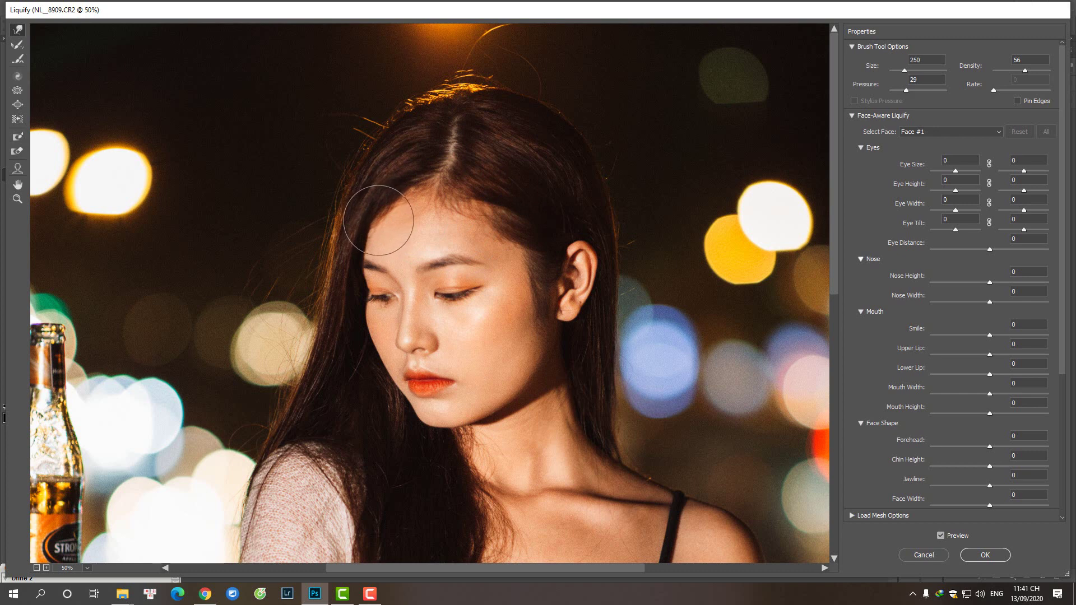
key("bracketright")
key("bracketright")
key("bracketright")
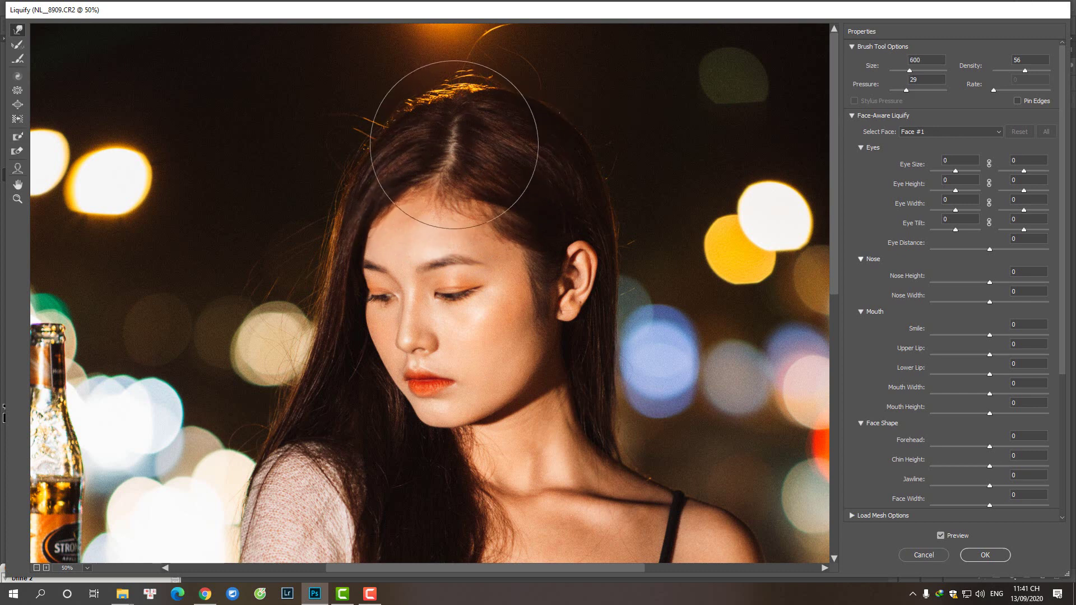
key("bracketleft")
key("bracketleft")
key("bracketleft")
key("bracketright")
key("bracketright")
key("bracketright")
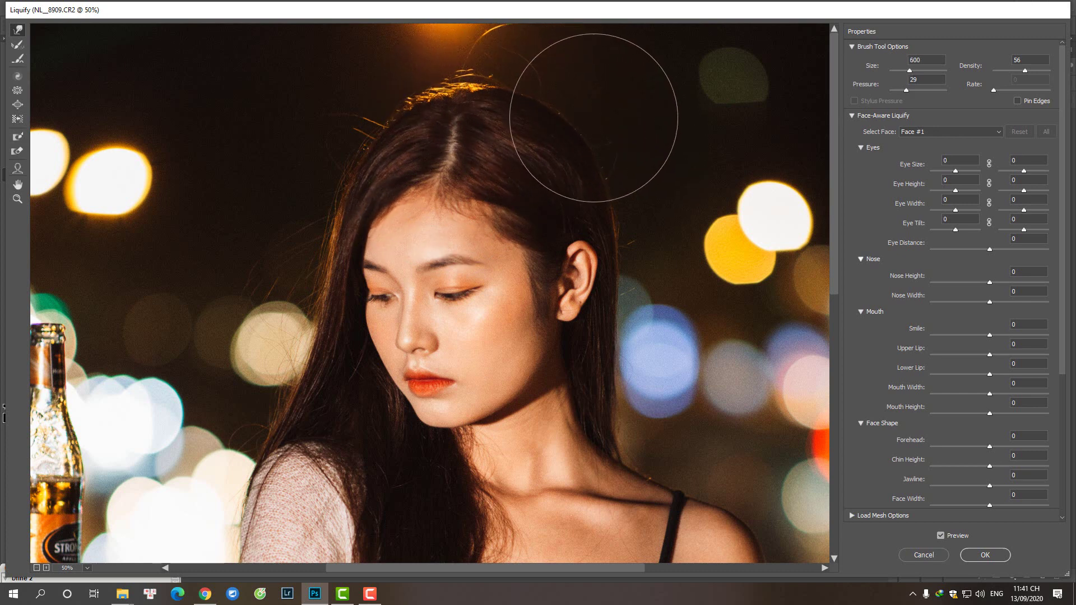
key("bracketleft")
key("bracketleft")
key("bracketleft")
key("bracketright")
key("bracketright")
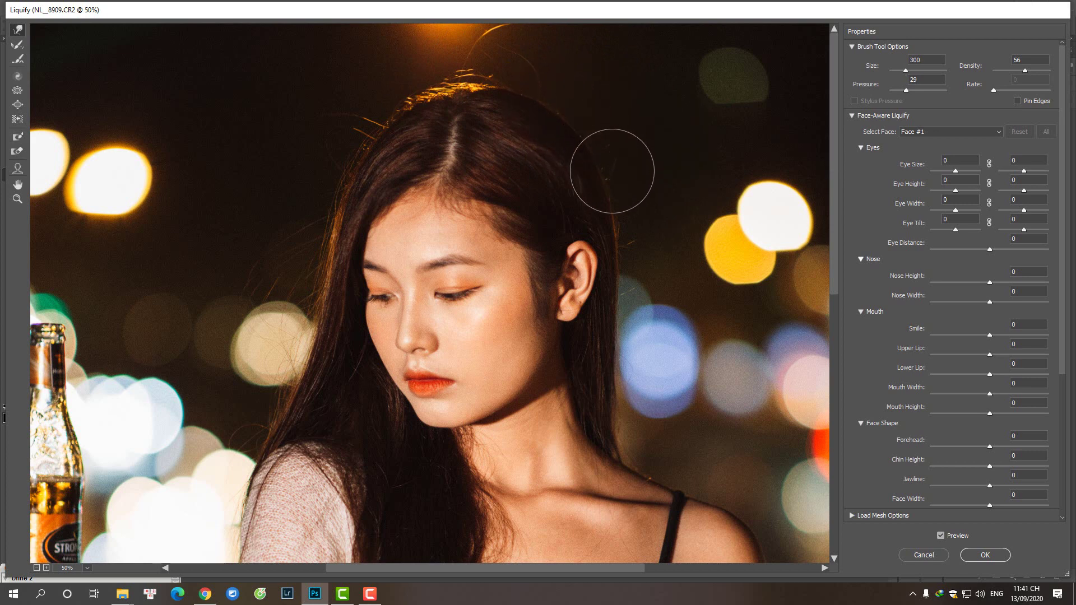
key("bracketright")
key("bracketright")
key("bracketright")
key("bracketleft")
key("bracketleft")
key("bracketleft")
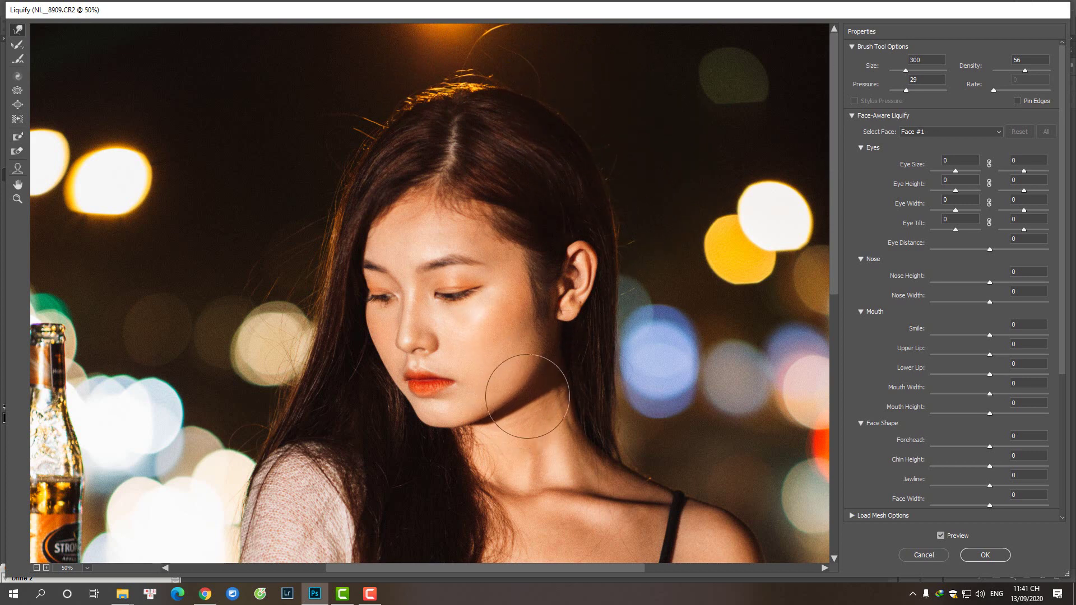
key("bracketleft")
key("bracketleft")
key("bracketleft")
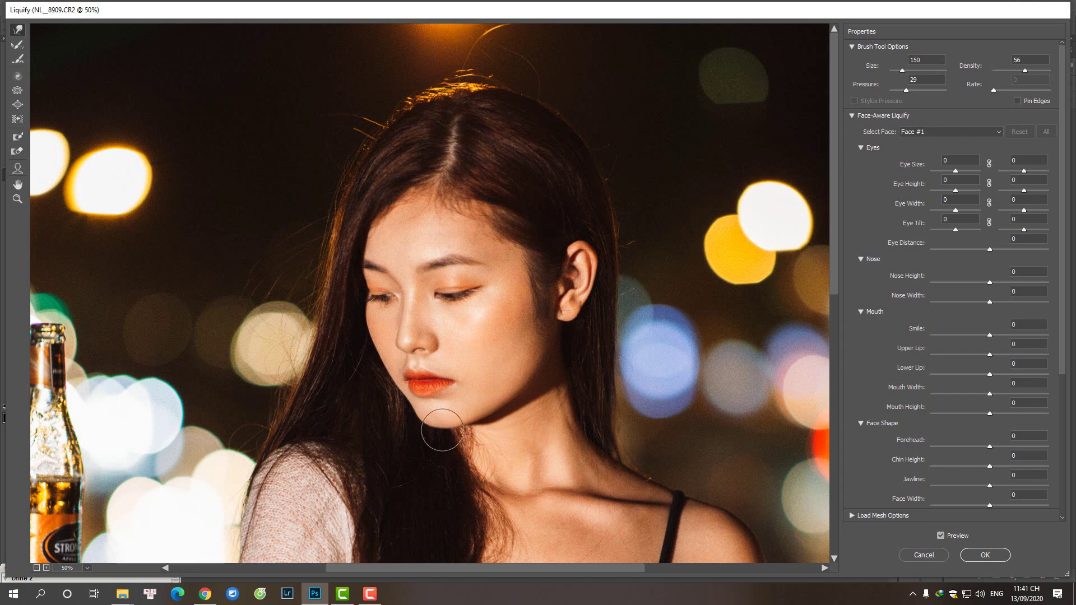
key("bracketleft")
key("bracketleft")
key("bracketright")
key("bracketright")
key("bracketright")
key("bracketright")
key("bracketright")
key("bracketright")
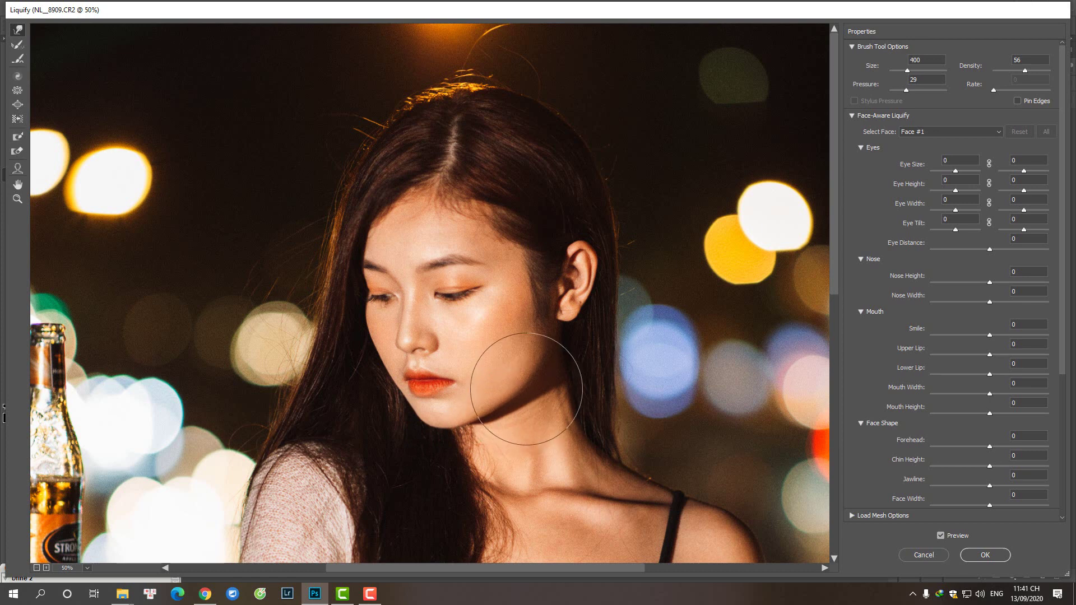
key("bracketright")
key("bracketright")
key("bracketright")
key("bracketleft")
key("bracketleft")
key("bracketleft")
key("bracketright")
key("bracketright")
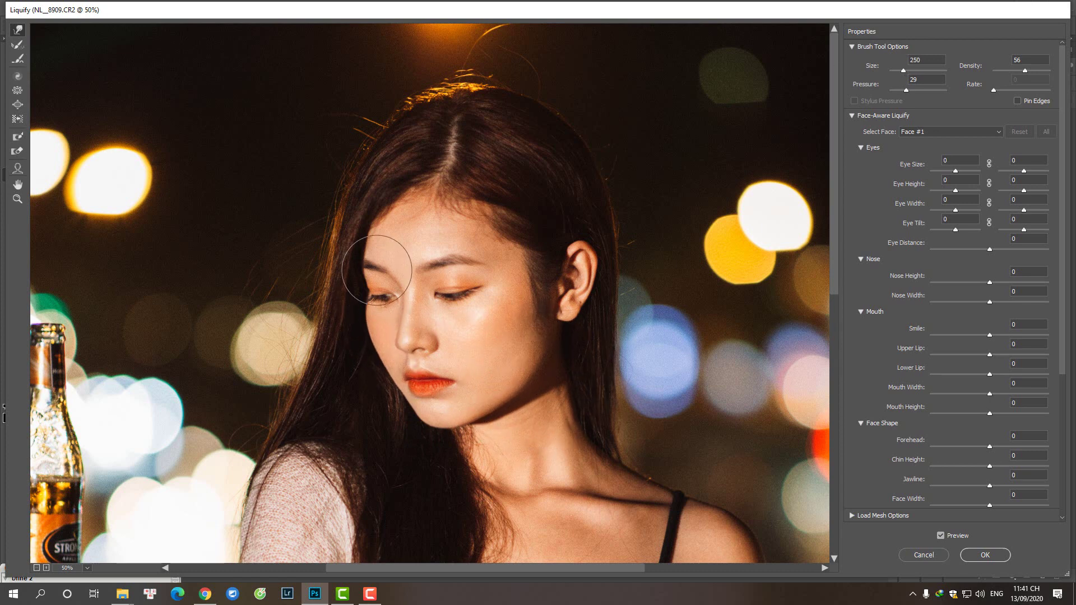
key("bracketright")
key("bracketright")
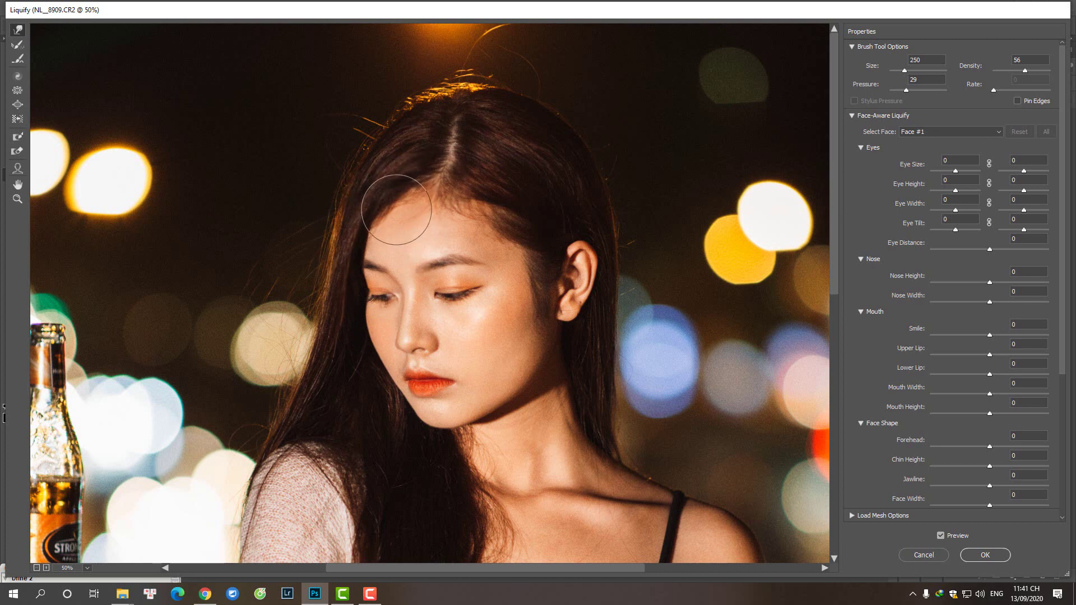
key("bracketleft")
key("bracketleft")
key("bracketleft")
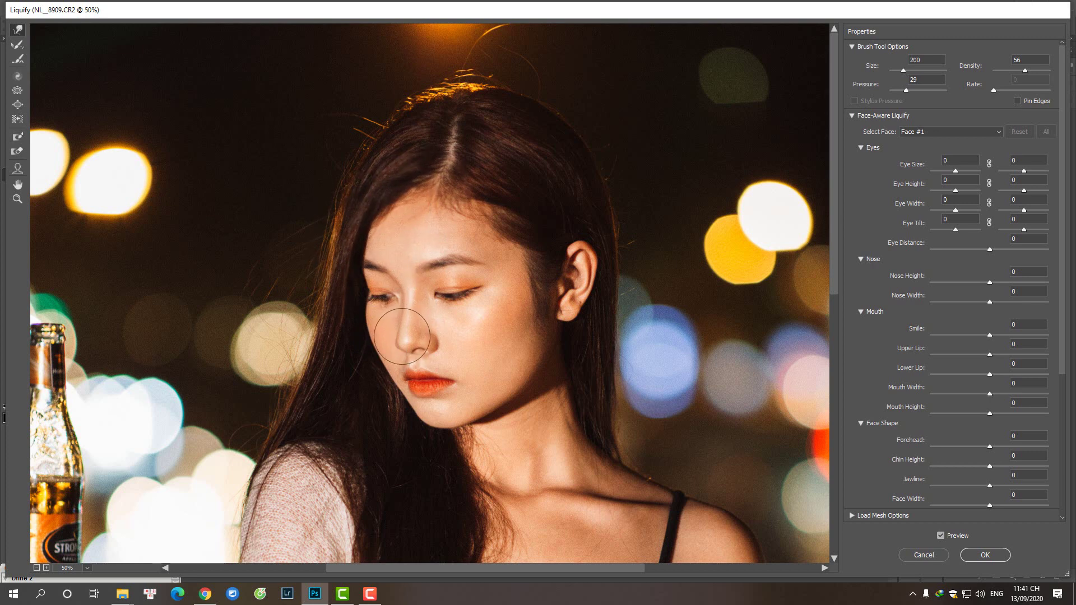
key("bracketleft")
key("bracketleft")
key("bracketleft")
key("bracketleft")
Apply the Liquify, restore its History state and inspect the reshaped portrait
key("Return")
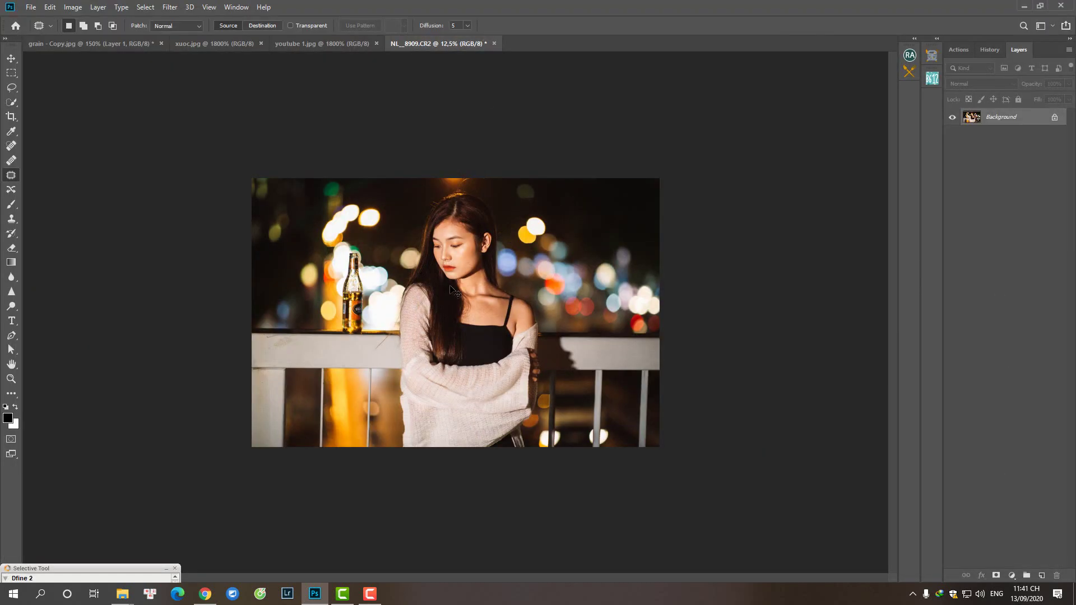
left_click(990, 50)
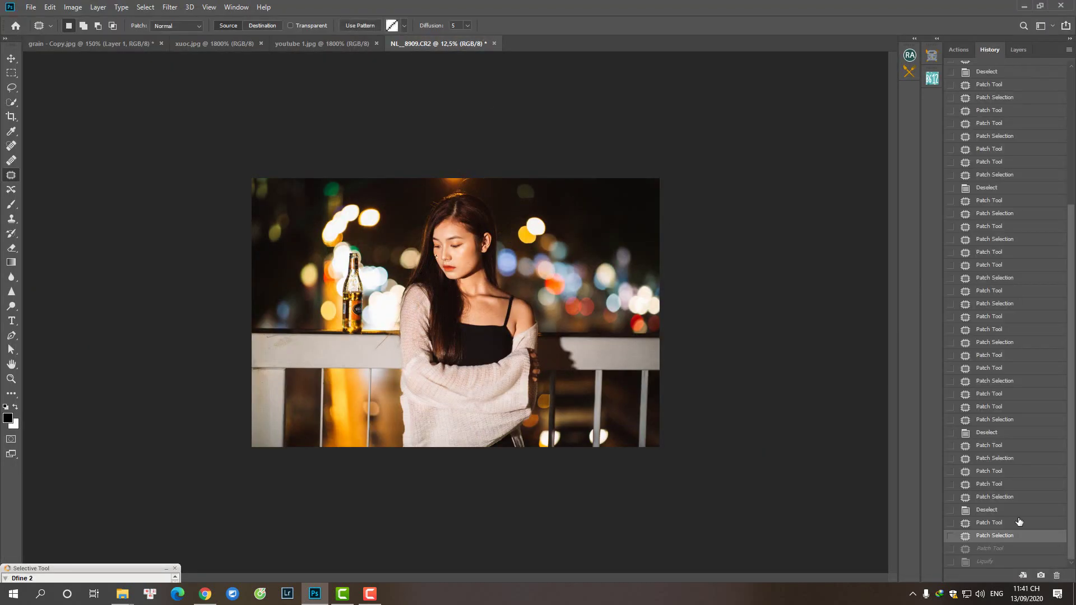
left_click(988, 561)
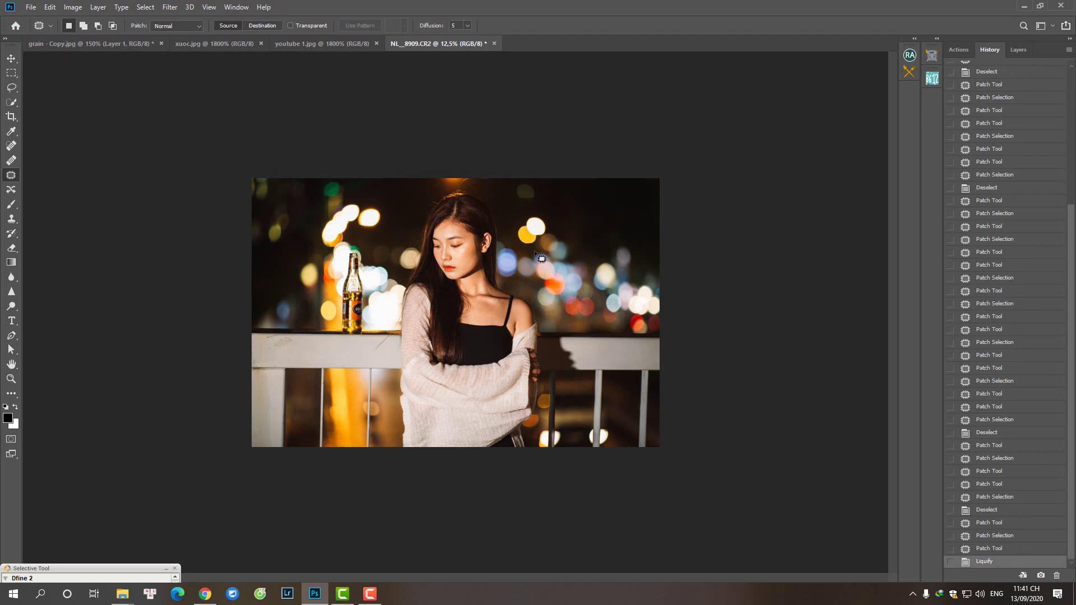
key("ctrl+plus")
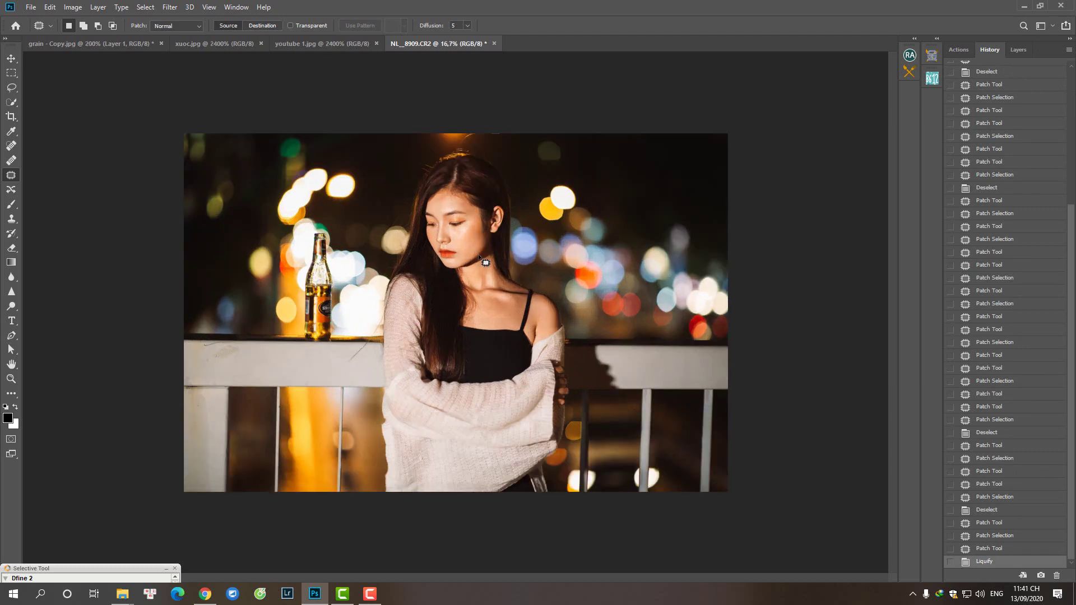
scroll(483, 257, "up", 1)
scroll(477, 249, "up", 2)
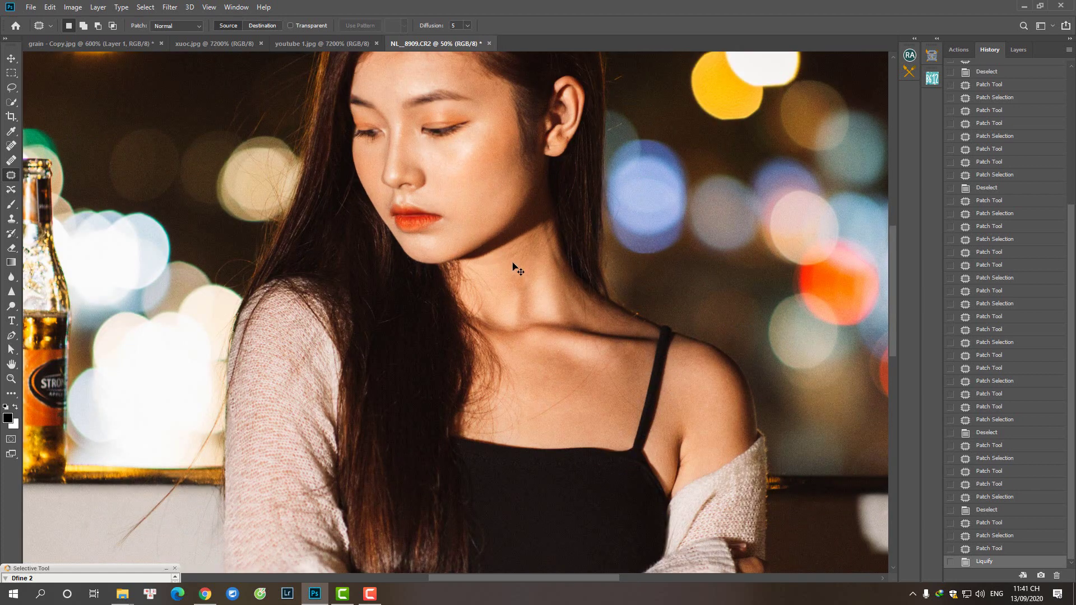
scroll(514, 264, "down", 3)
scroll(514, 265, "down", 1)
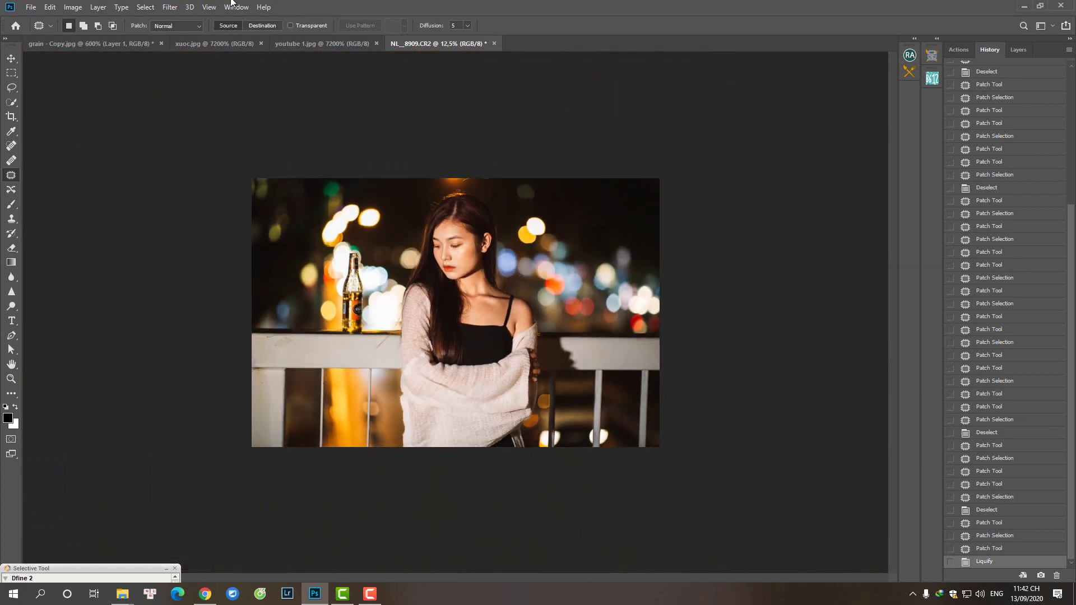
Lighten the xuoc.jpg scratch texture's midtones with Levels and select the whole canvas
left_click(216, 45)
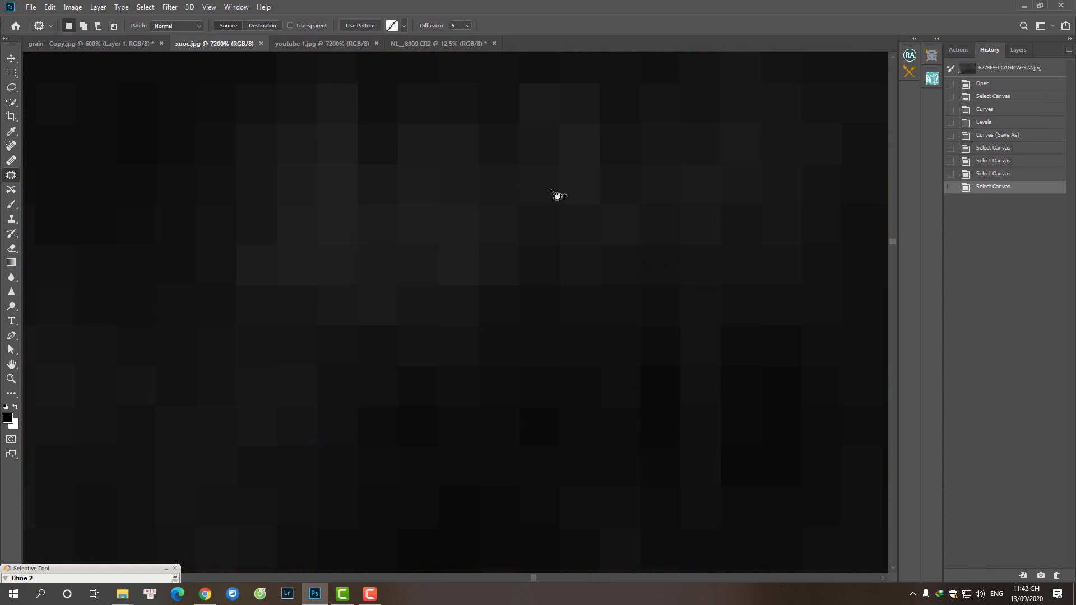
scroll(557, 195, "down", 10)
scroll(557, 196, "down", 10)
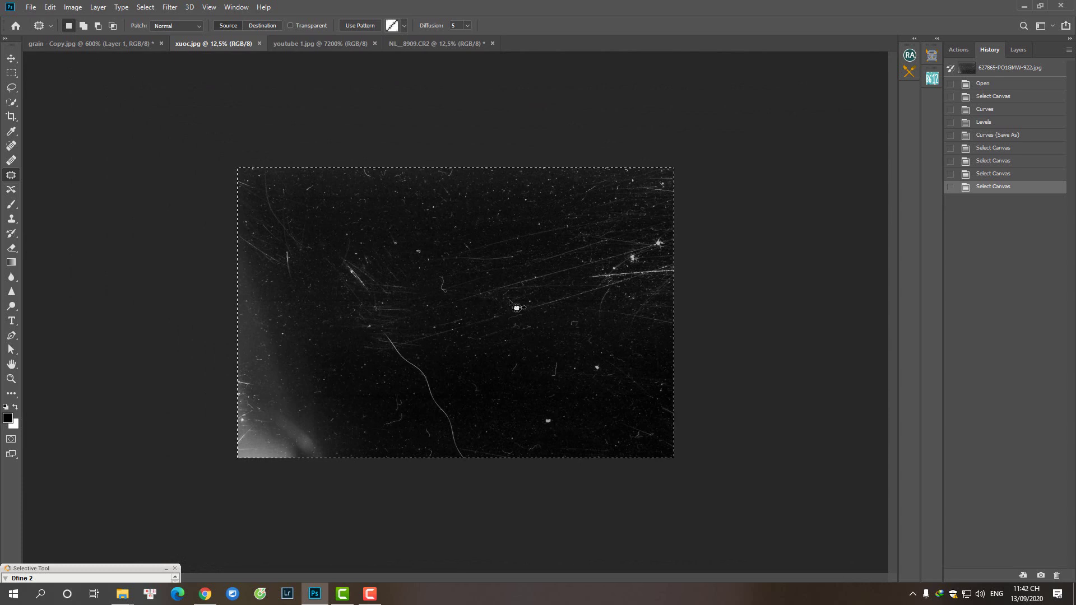
key("ctrl+l")
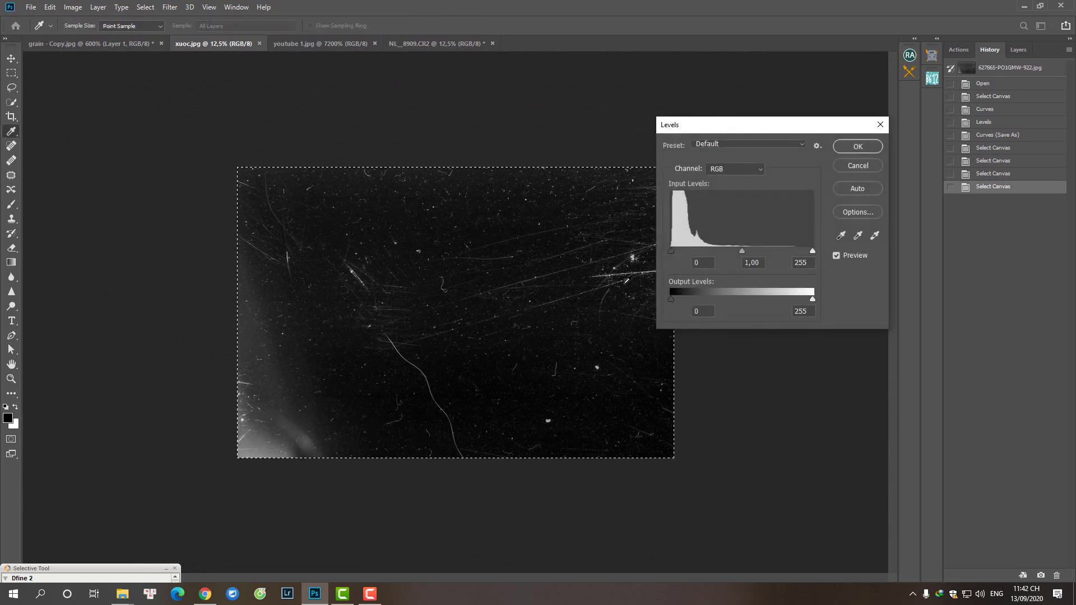
left_click_drag(748, 251, 747, 252)
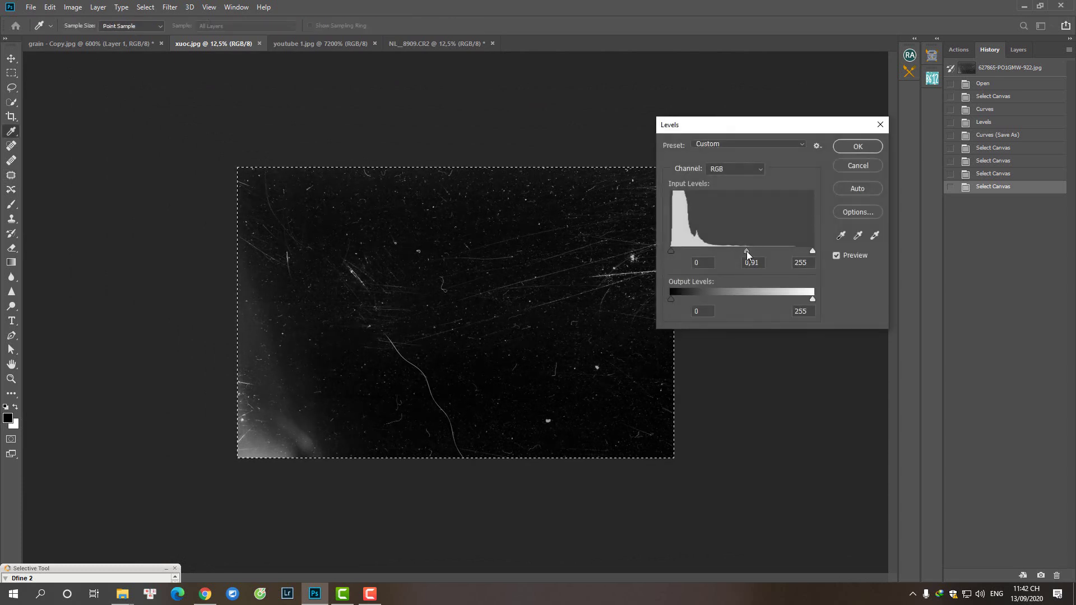
key("Return")
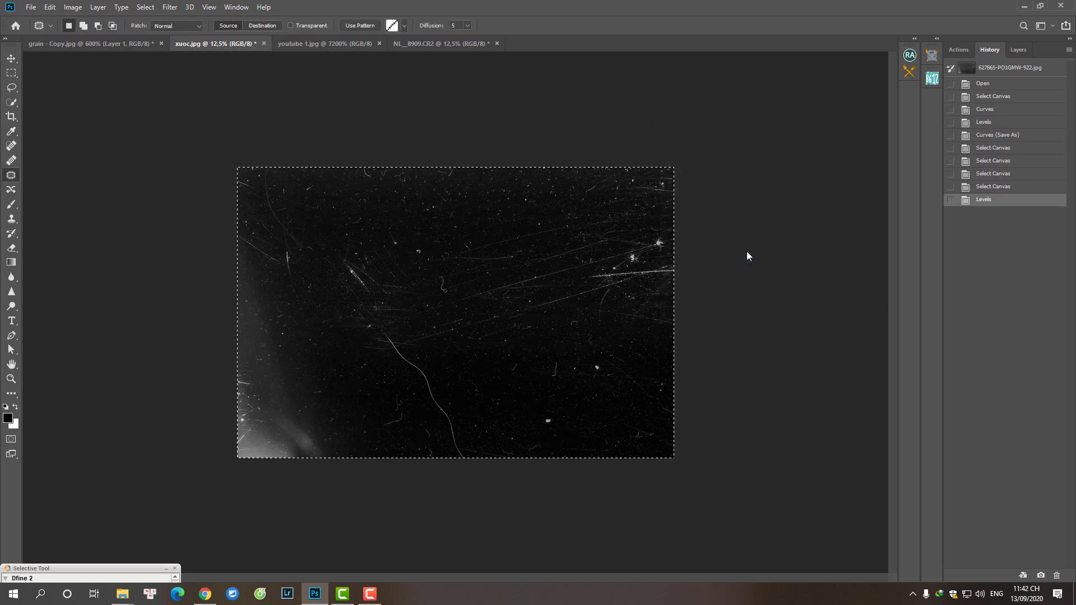
key("ctrl+a")
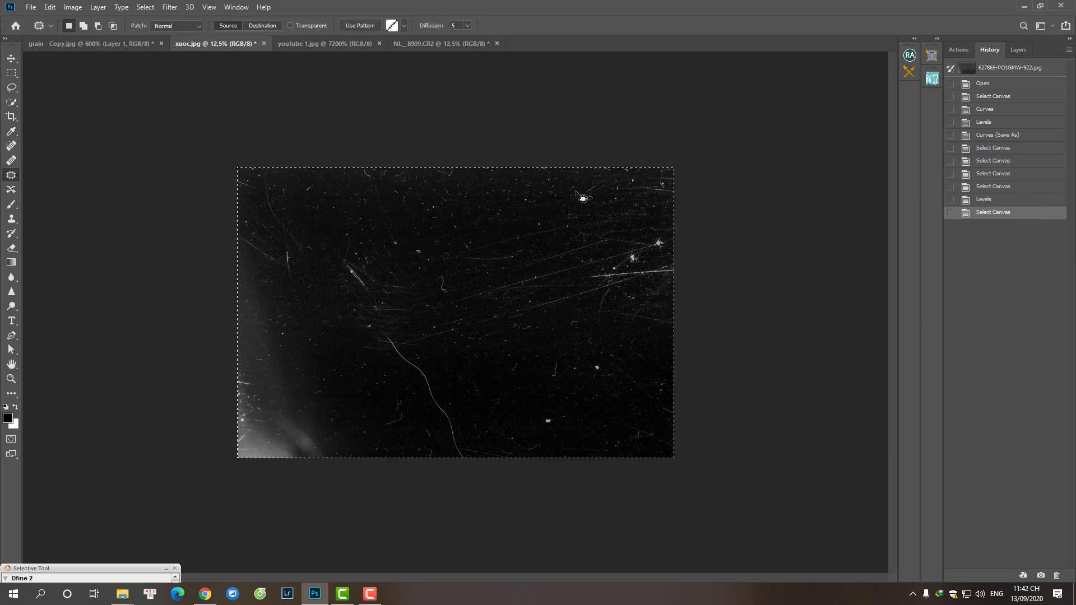
Paste the scratch texture as Layer 1 in Screen mode at 70% opacity with a layer mask
left_click(440, 43)
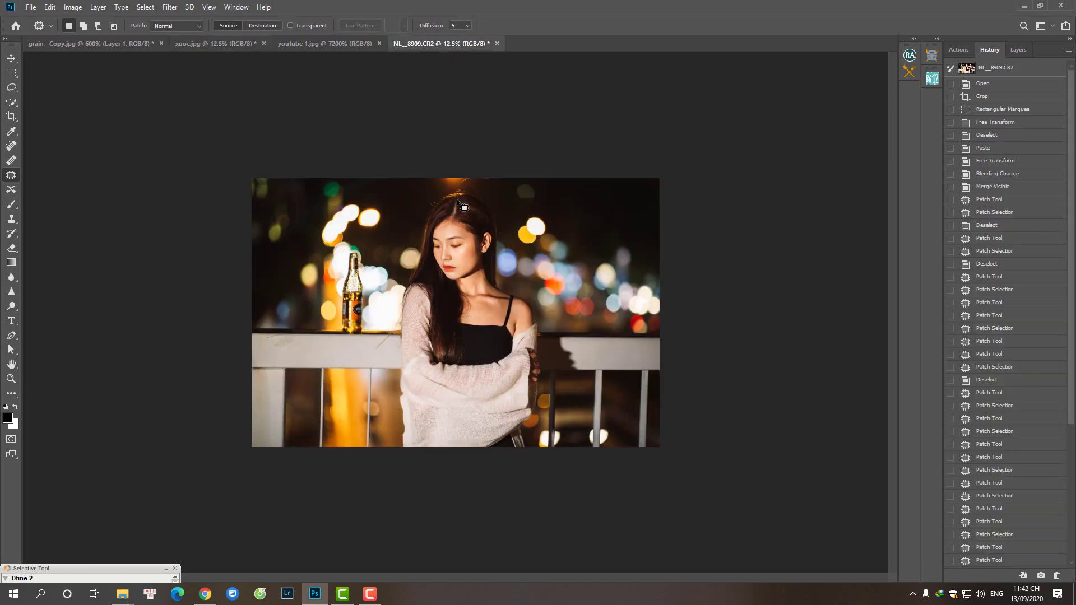
key("ctrl+v")
left_click(1017, 50)
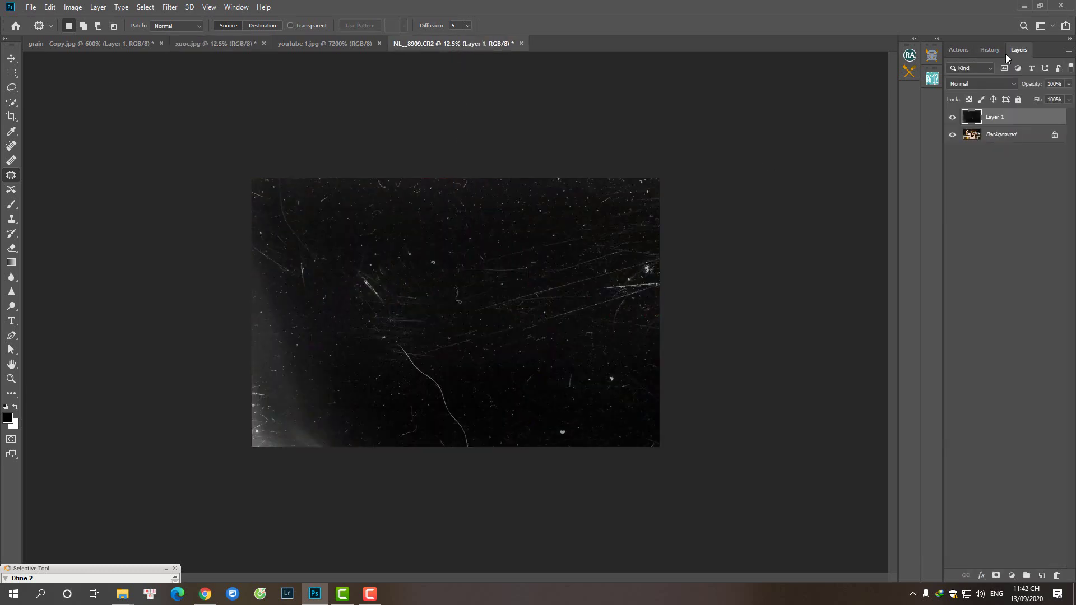
left_click(1011, 84)
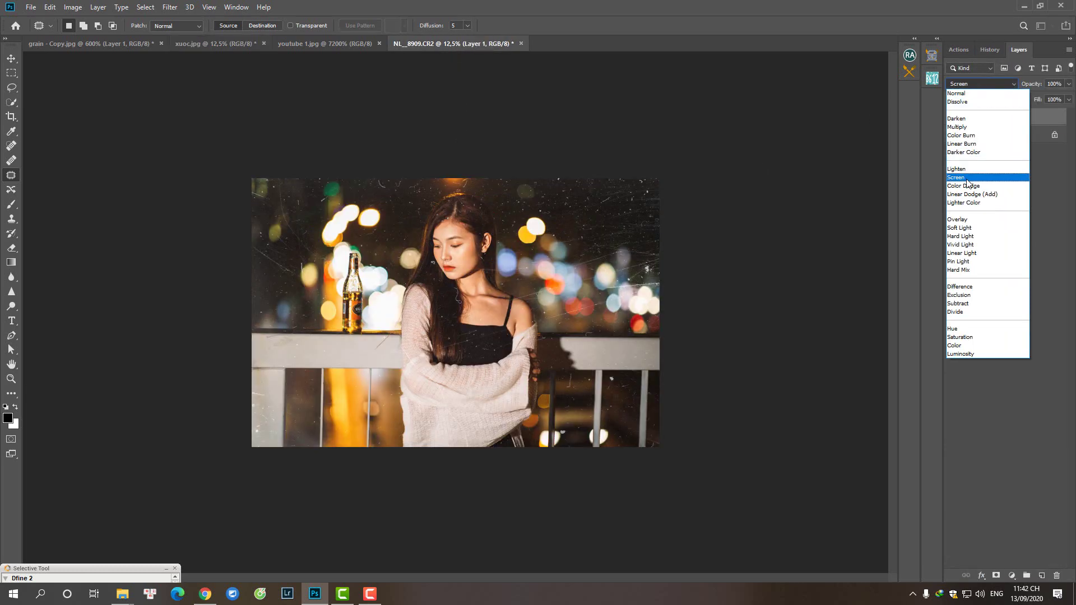
left_click(966, 178)
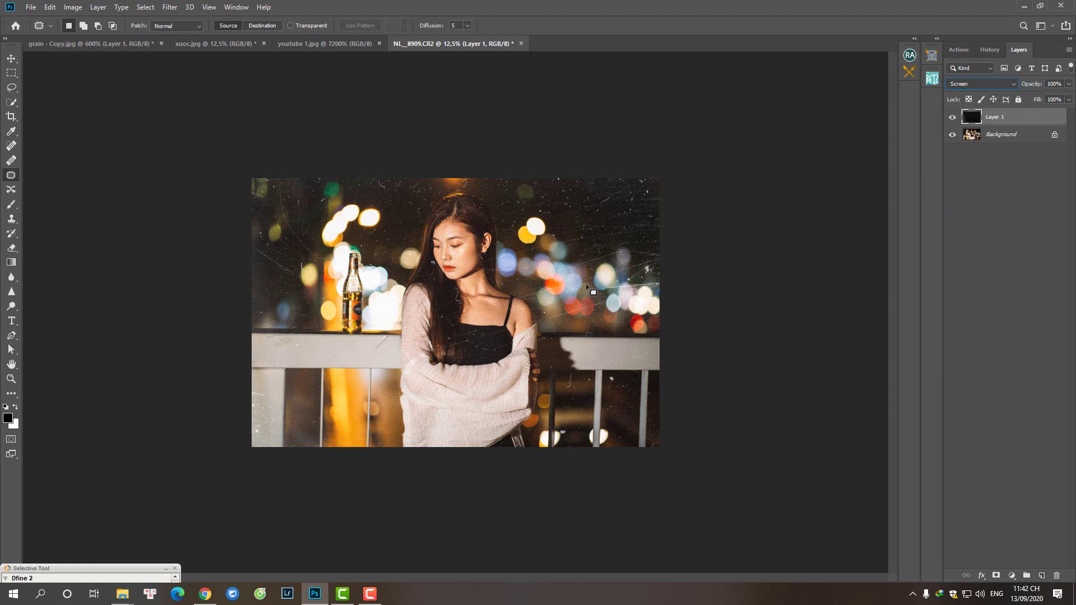
left_click_drag(1069, 85, 1053, 99)
left_click(987, 219)
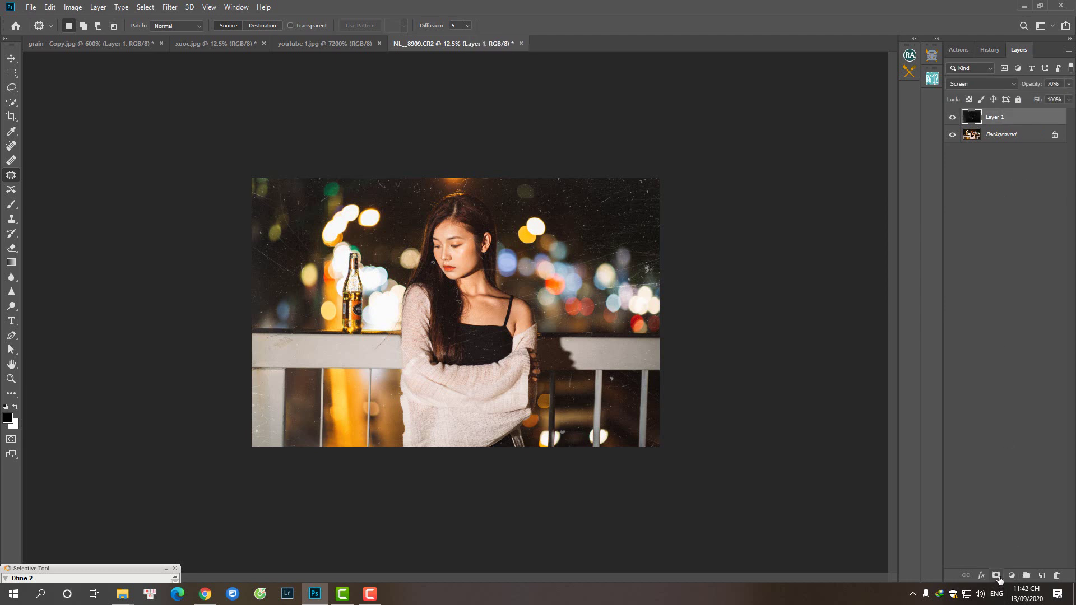
left_click(996, 575)
key("b")
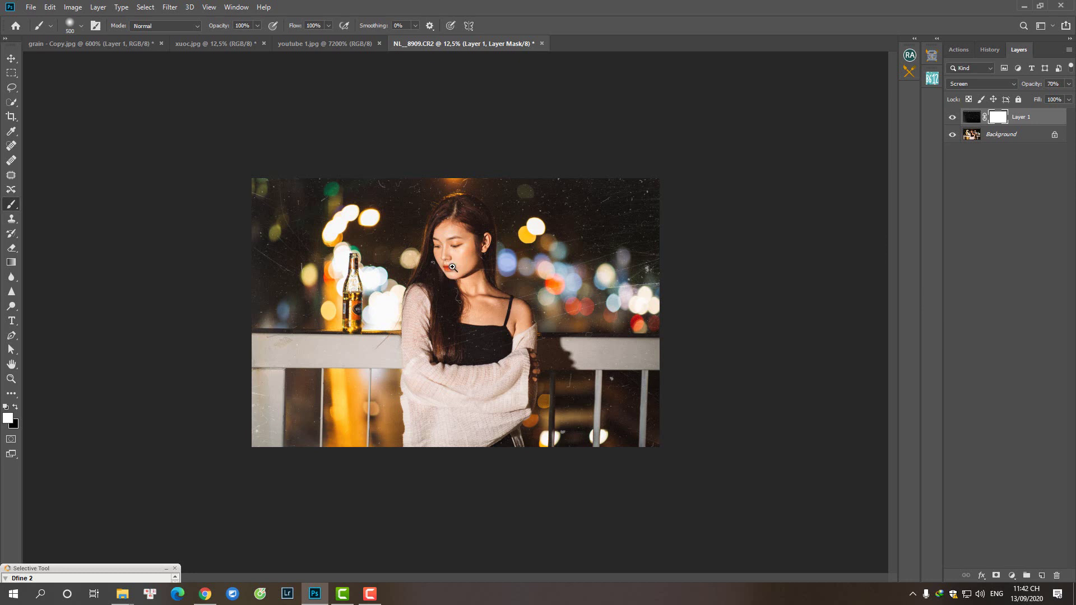
Paint black at 45% opacity on the Layer 1 mask to hide scratches over face and chest
left_click(452, 267, "ctrl")
key("x")
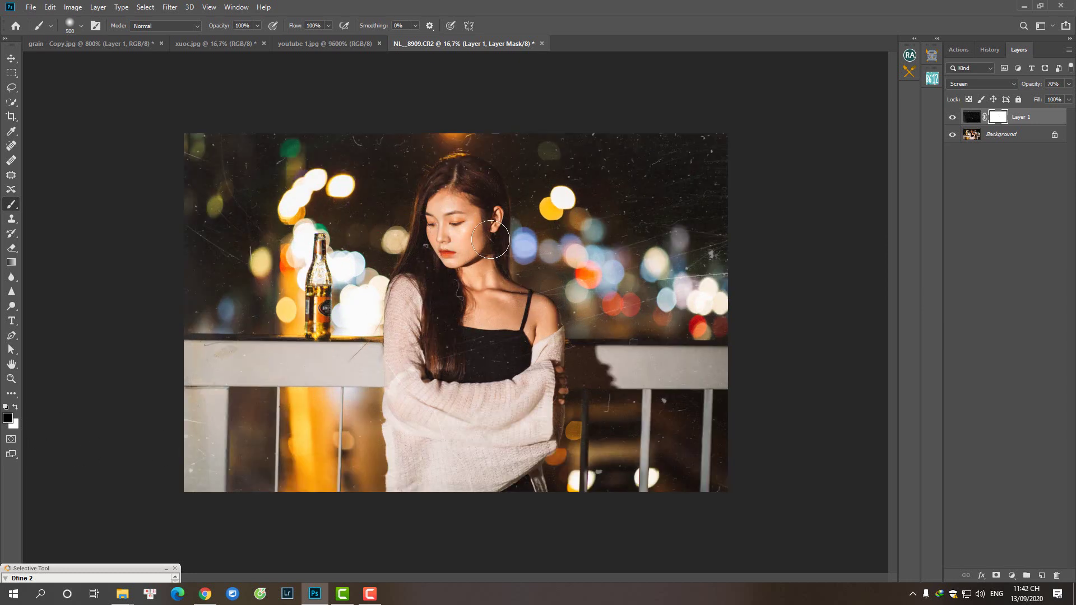
key("4")
key("5")
key("bracketleft")
mouse_move(467, 243)
left_mouse_down()
mouse_move(505, 364)
mouse_move(455, 176)
left_mouse_up()
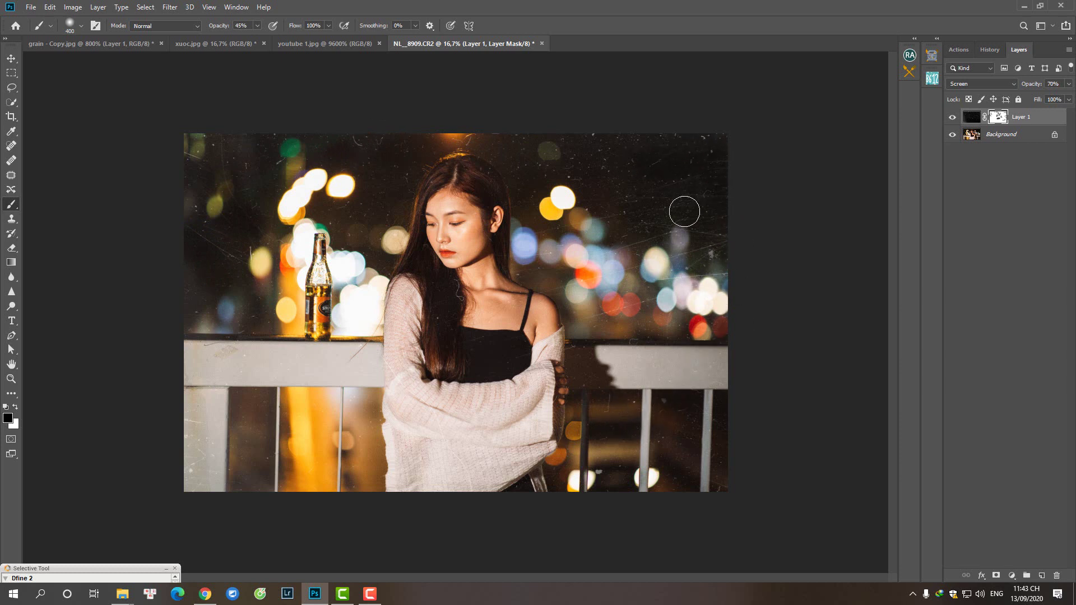
key("ctrl+minus")
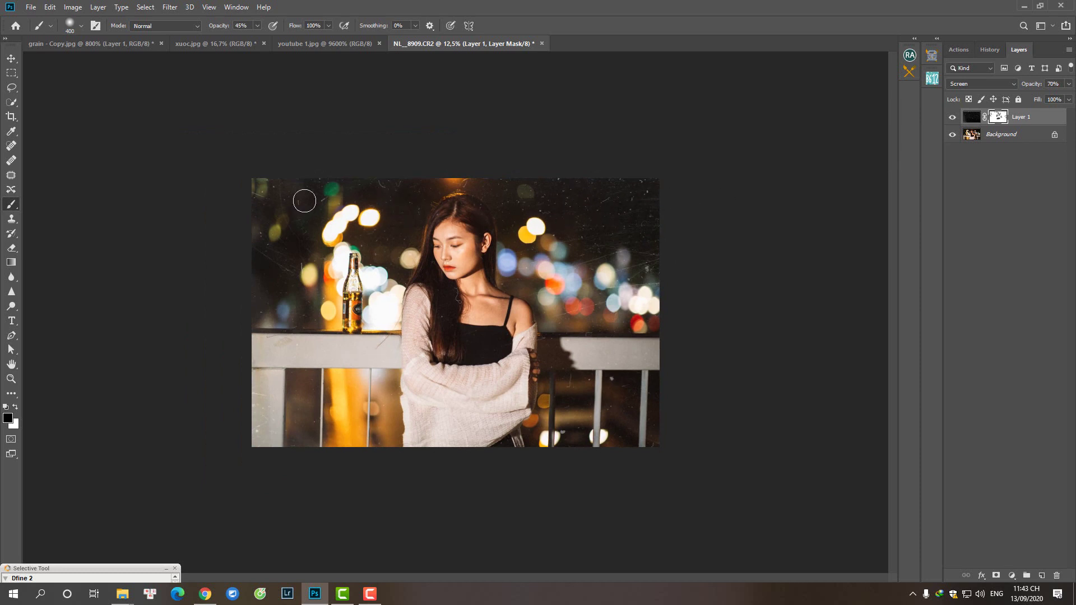
key("x")
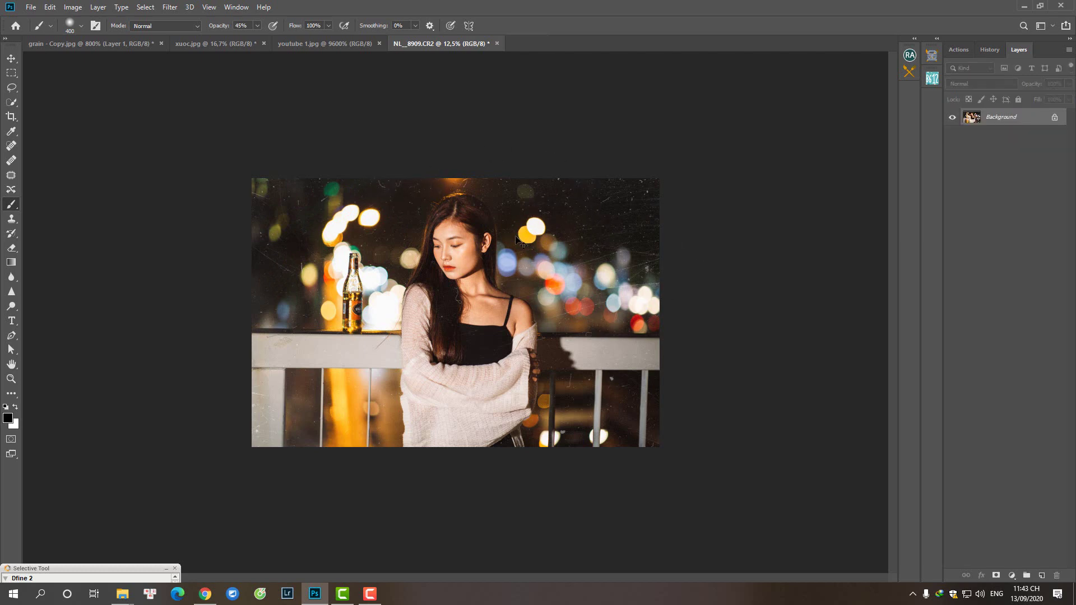
Stamp a faint signature with the Eraser signature tip beside her shoulder, zooming to check it
scroll(516, 240, "up", 2)
scroll(517, 240, "up", 2)
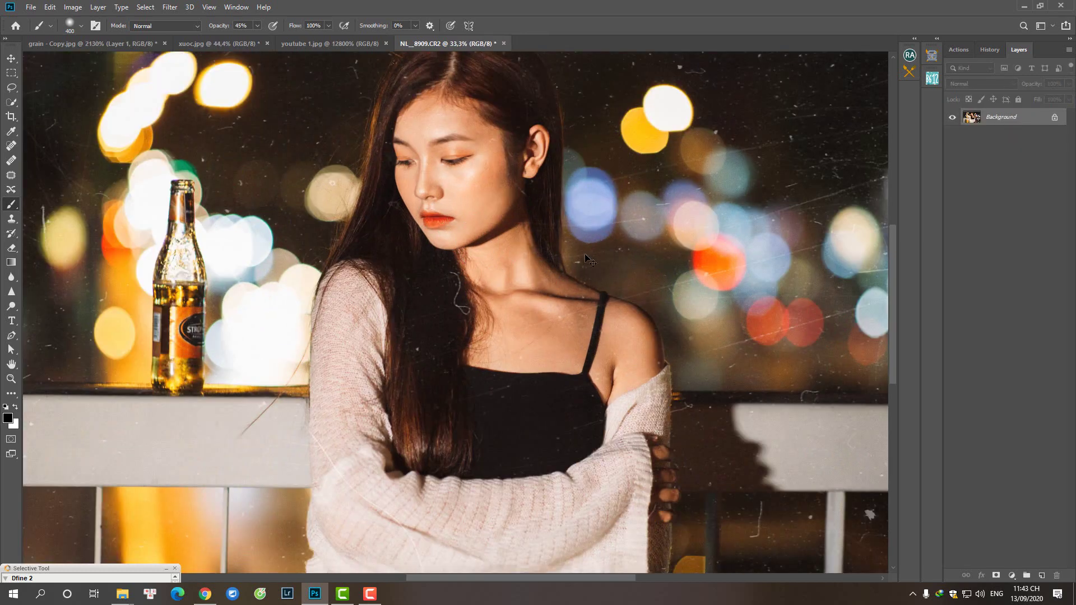
scroll(586, 259, "down", 1)
scroll(585, 258, "down", 2)
scroll(586, 259, "down", 1)
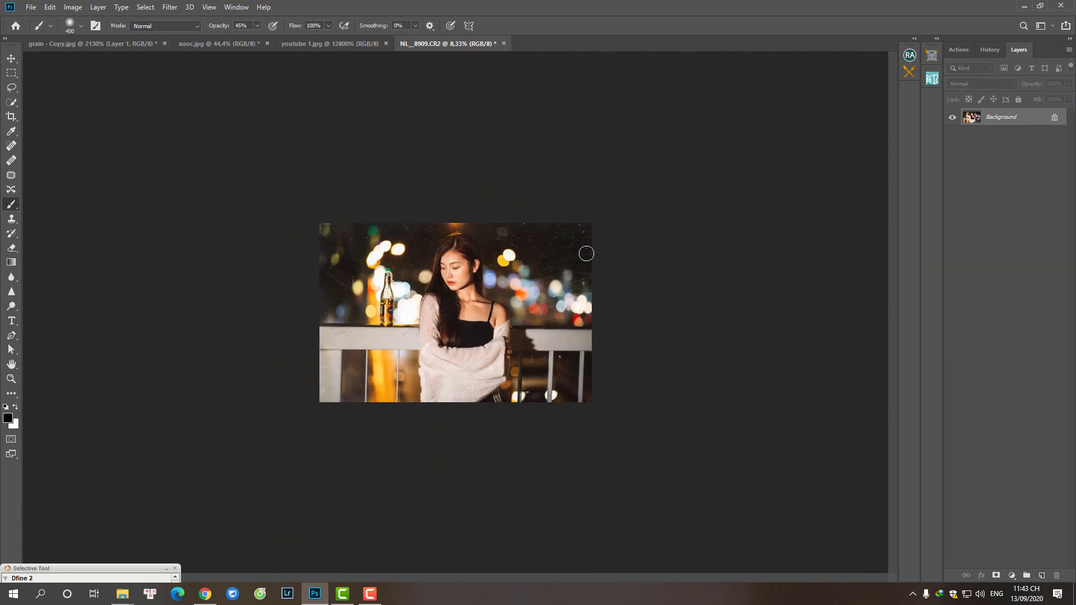
scroll(553, 304, "up", 1)
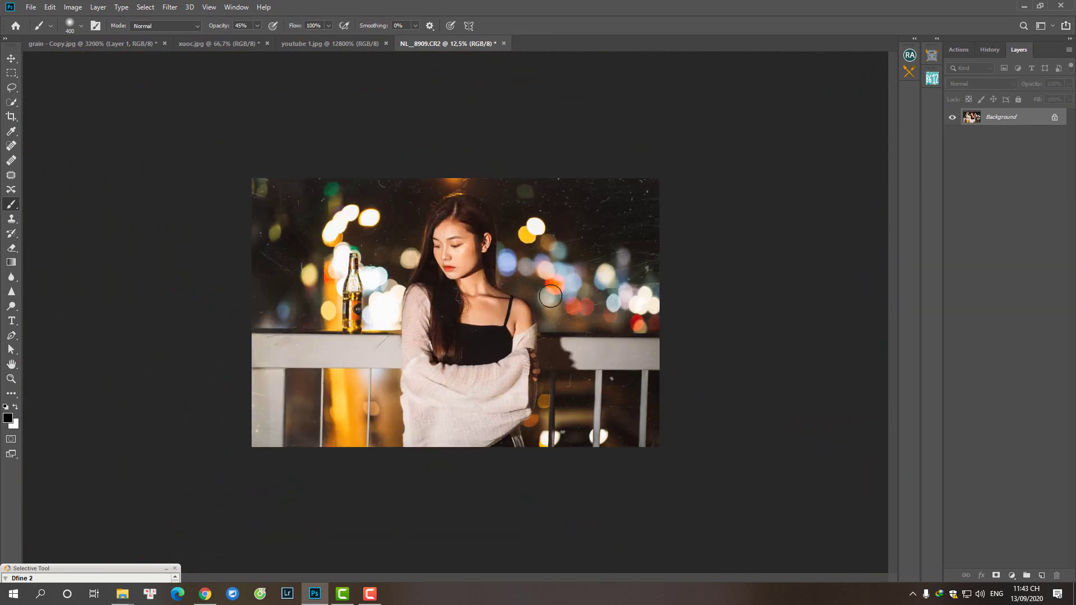
key("e")
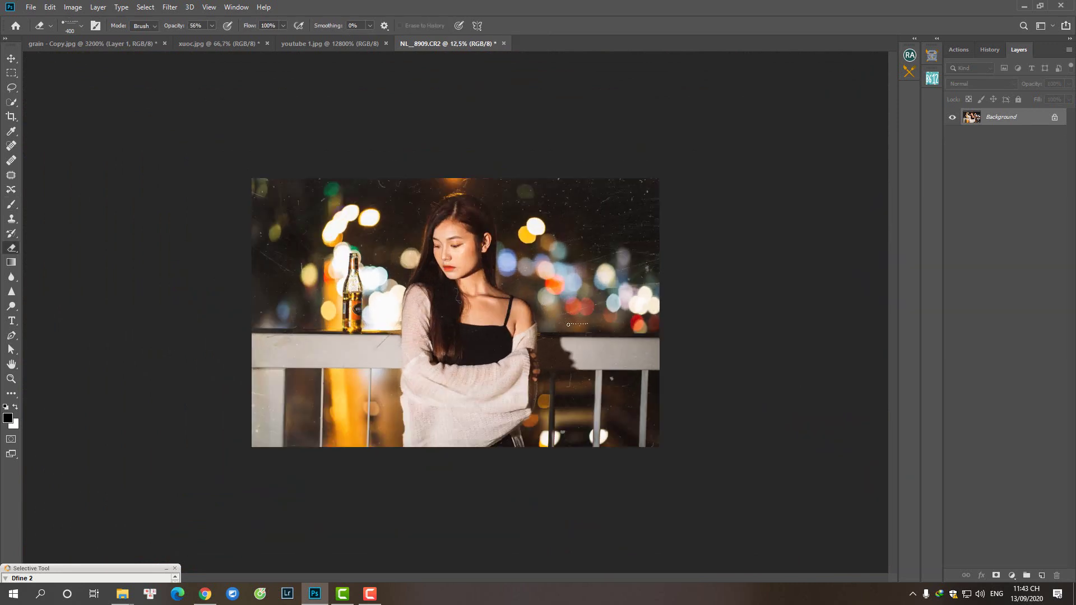
key("ctrl+plus")
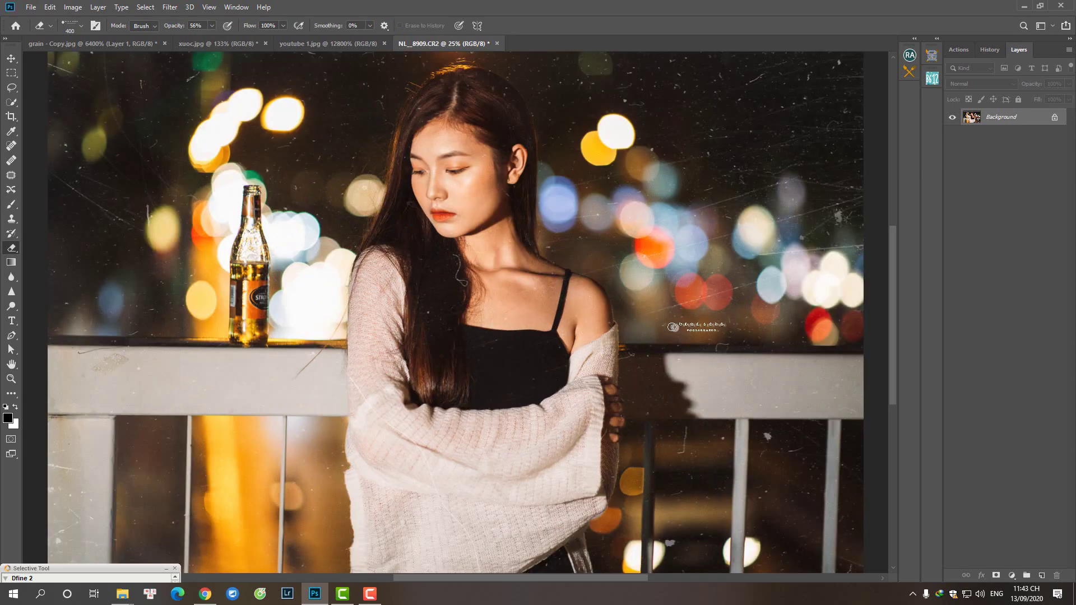
key("ctrl+minus")
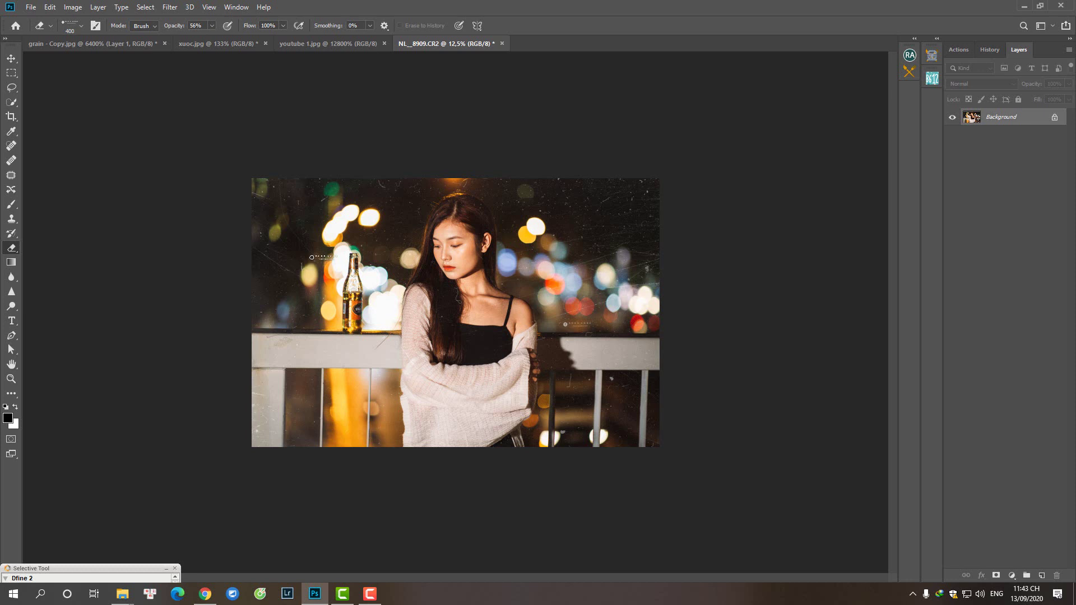
Paint a Quick Mask over the bokeh lights around the bottle to select them
key("q")
key("b")
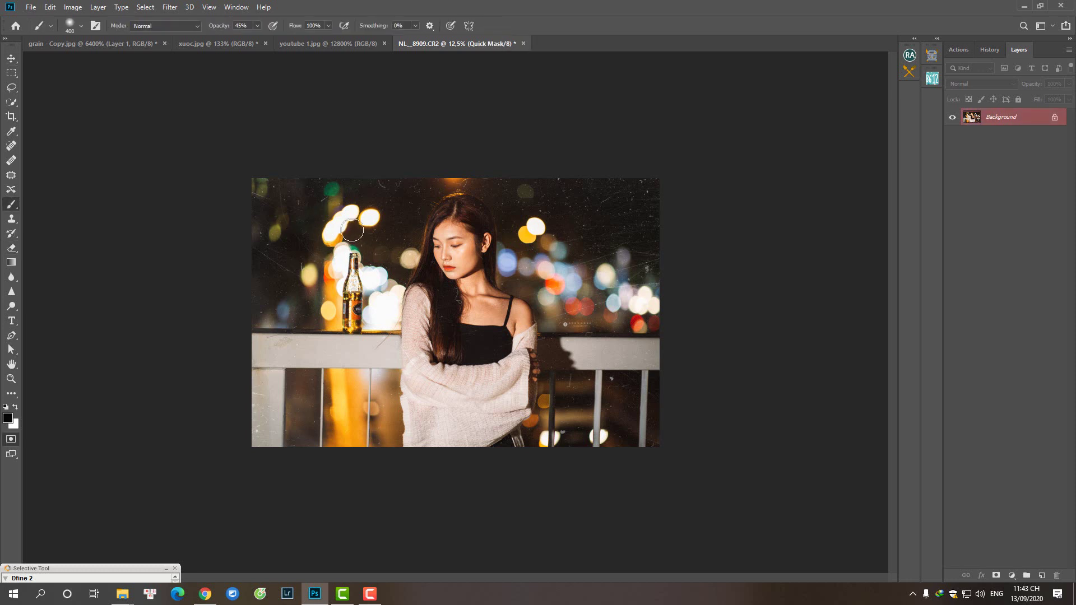
key("1")
left_click_drag(338, 230, 356, 275)
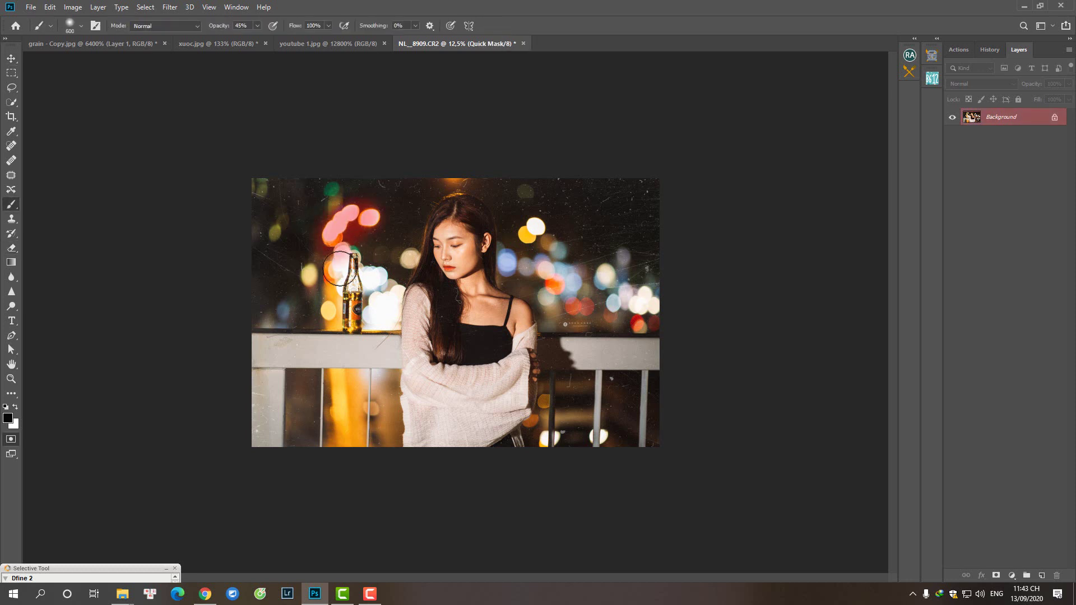
key("0")
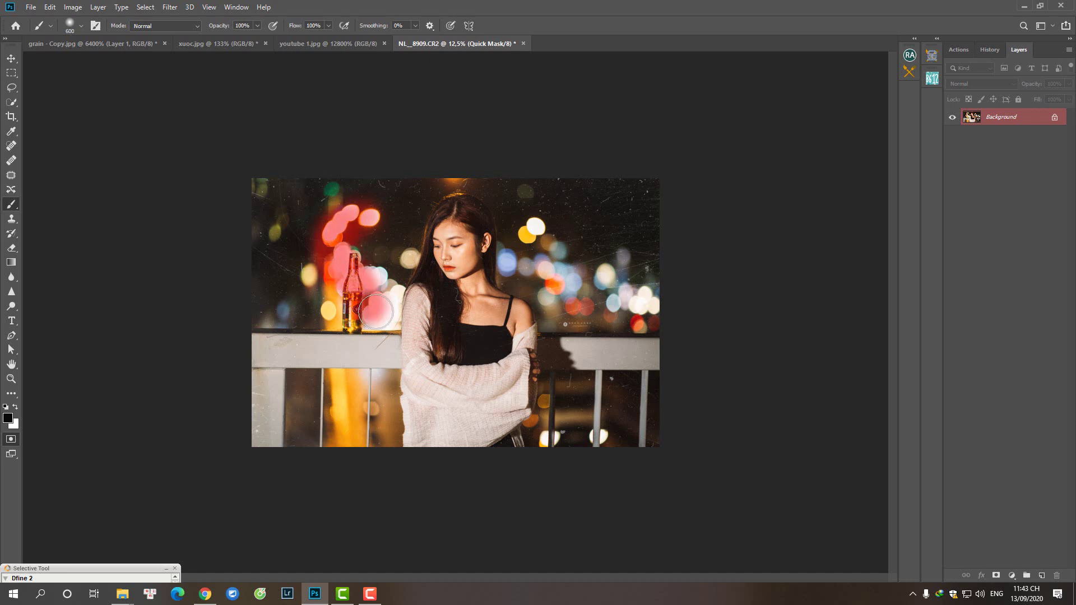
left_click_drag(337, 213, 387, 314)
key("q")
Darken the selected bokeh's midtones with Levels to 0.81, then deselect
key("ctrl+l")
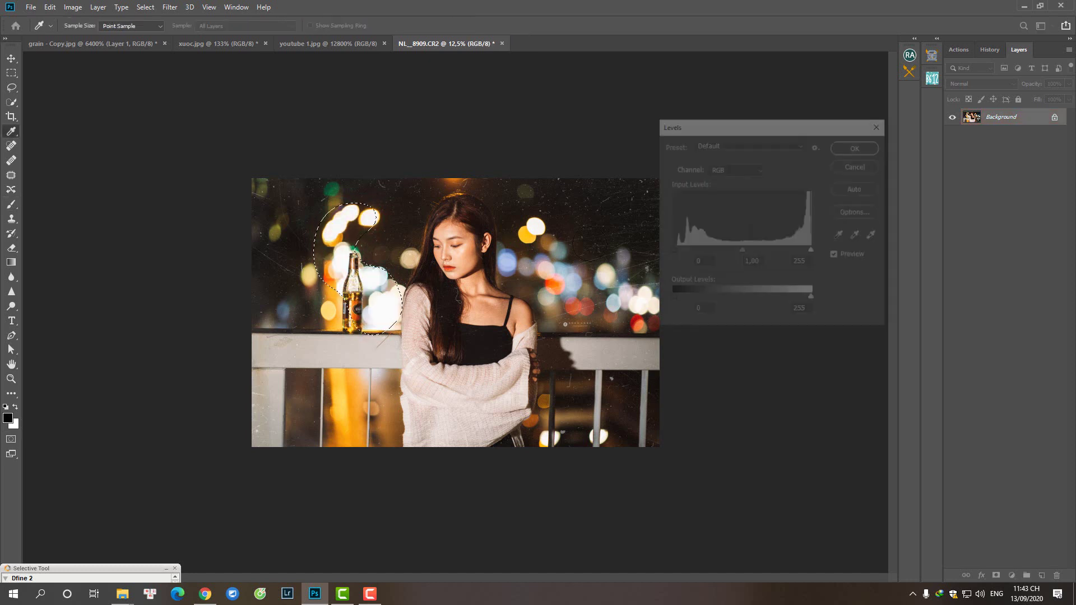
left_click_drag(747, 251, 752, 252)
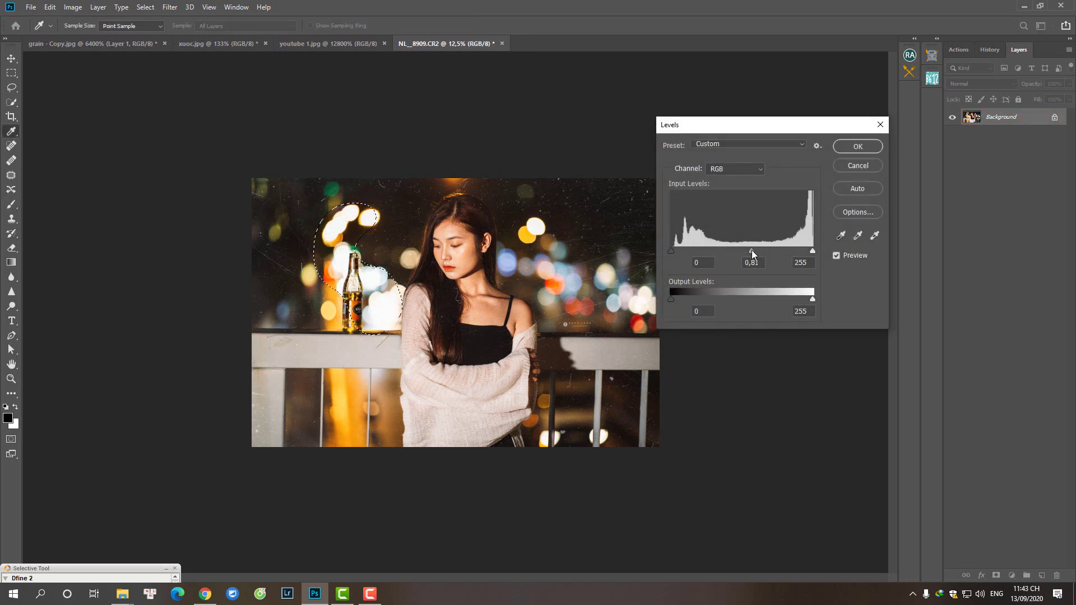
key("Return")
key("ctrl+d")
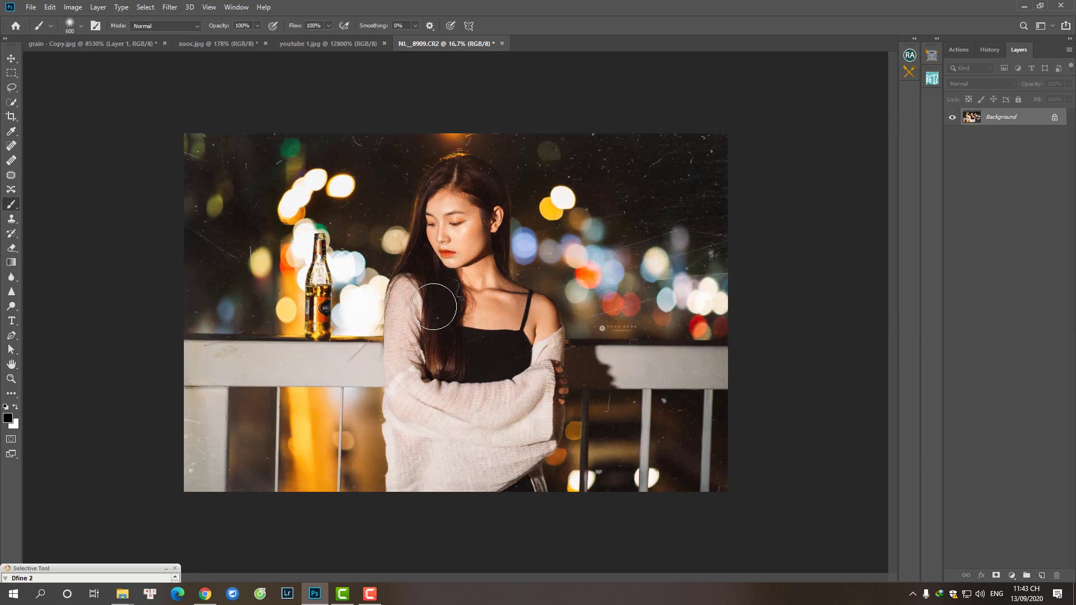
key("ctrl+plus")
left_click(468, 222)
scroll(472, 216, "down", 4)
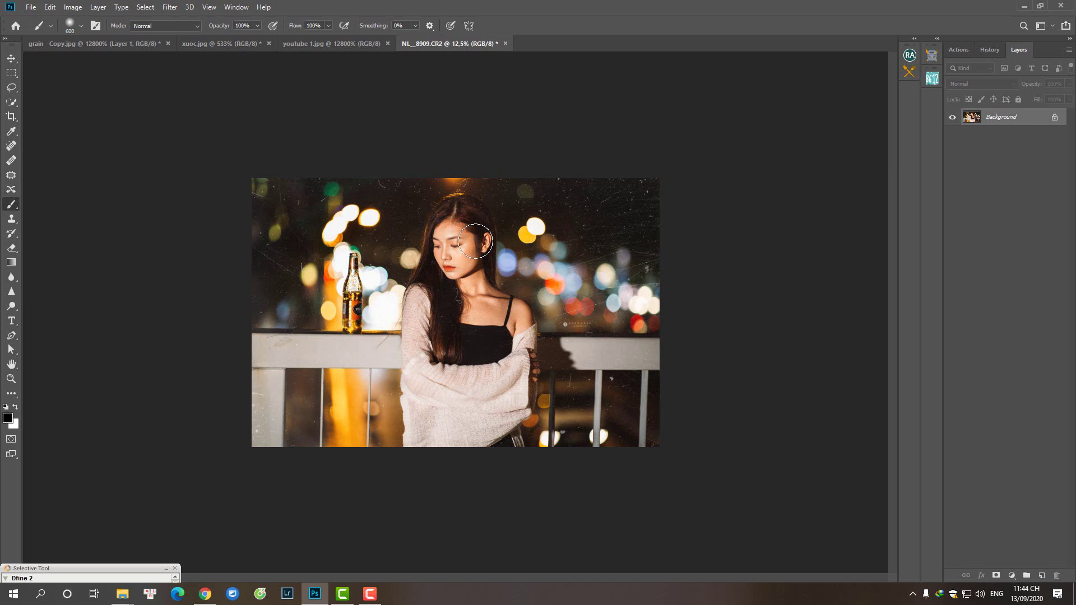
key("ctrl+plus")
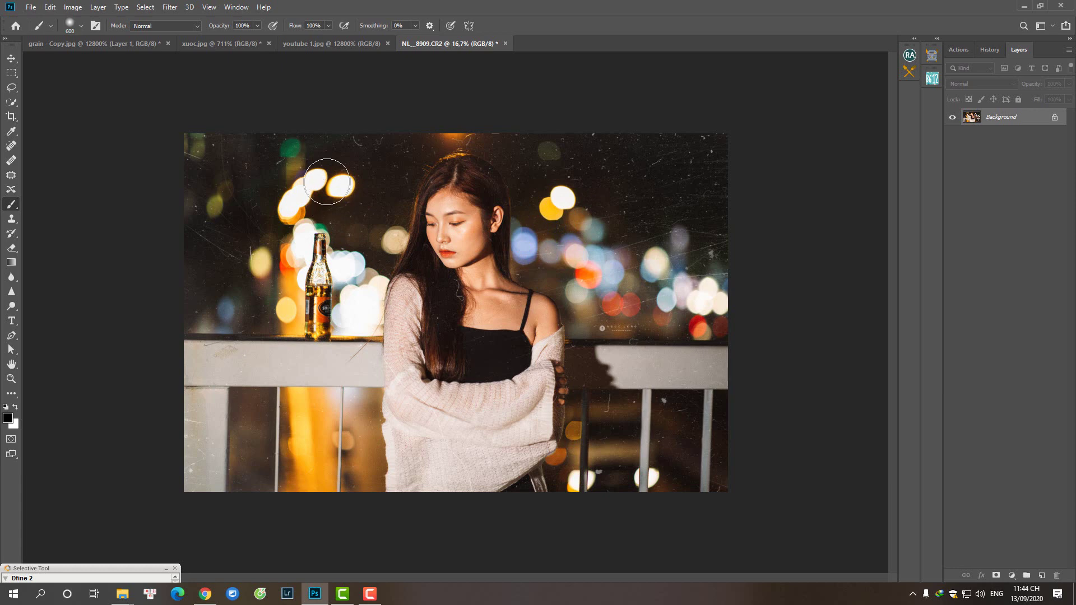
key("ctrl+minus")
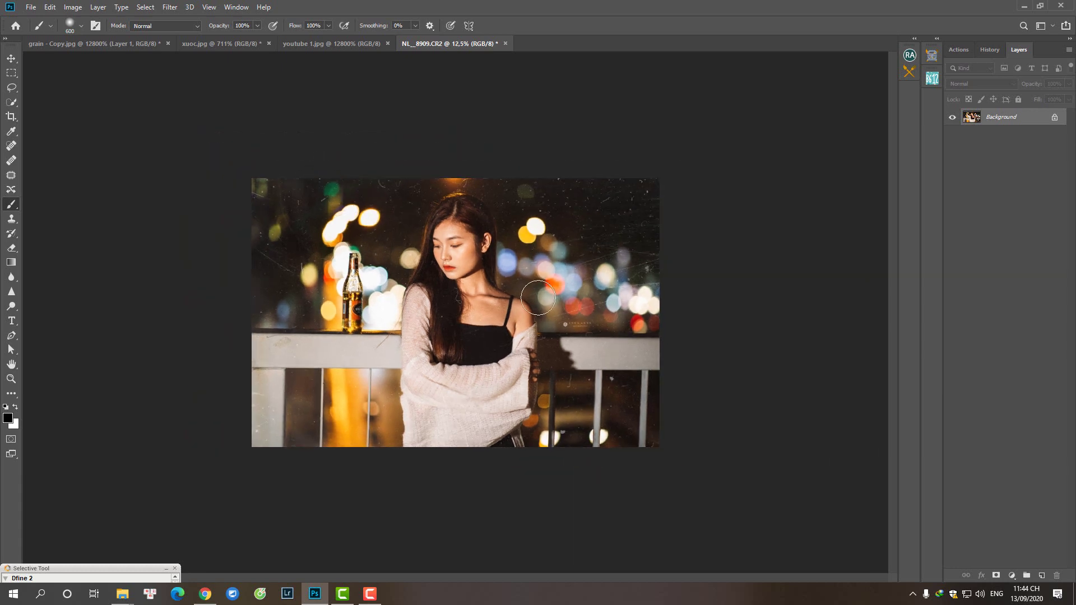
key("ctrl+plus")
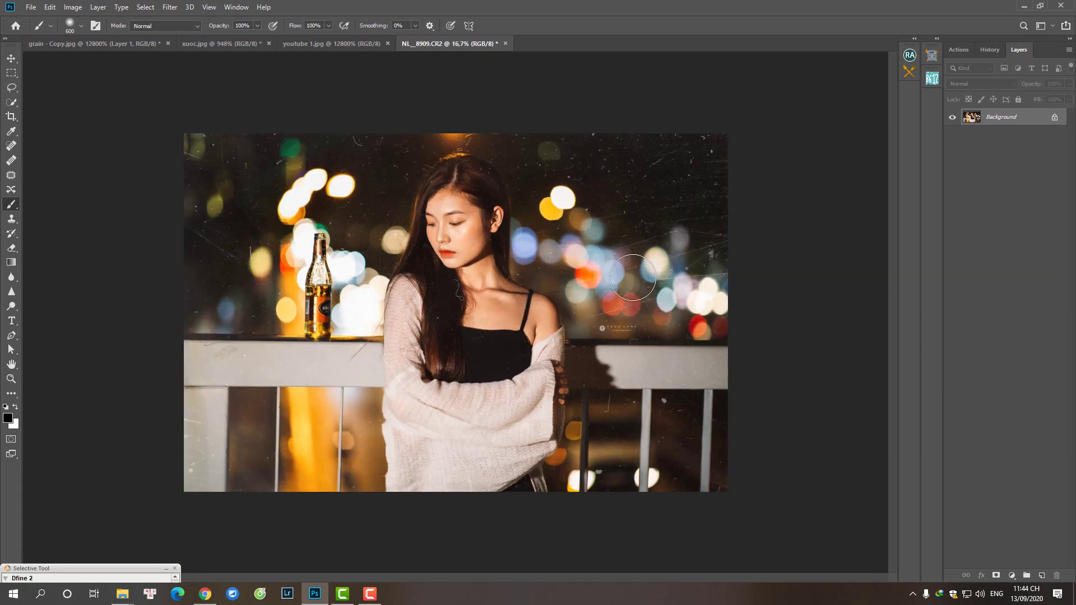